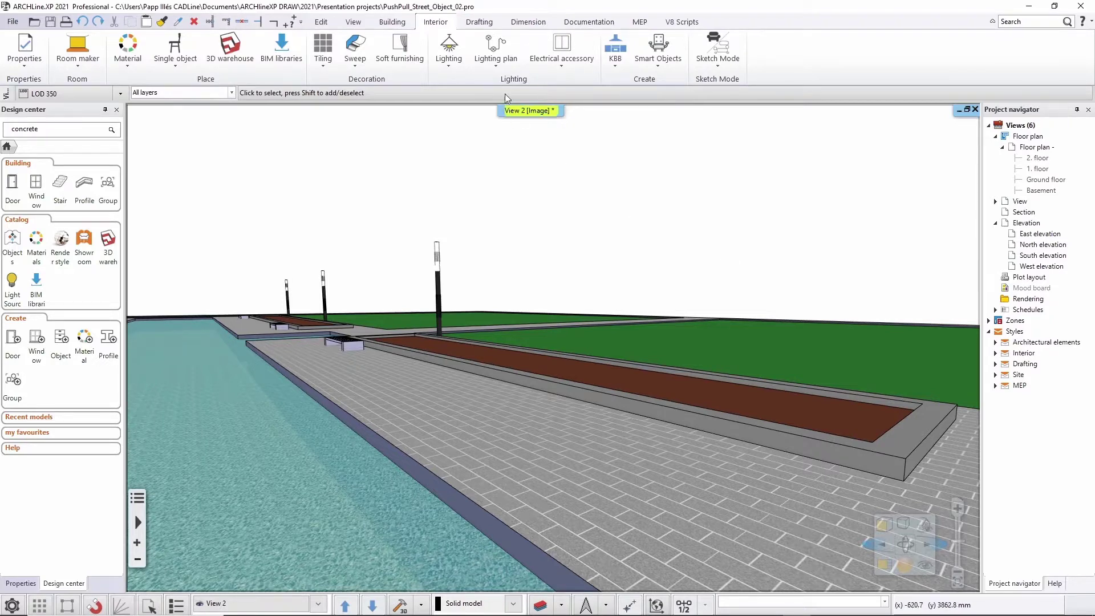
# - Switch to the Drafting tools and zoom in closer along the street paving
pyautogui.click(479, 21)
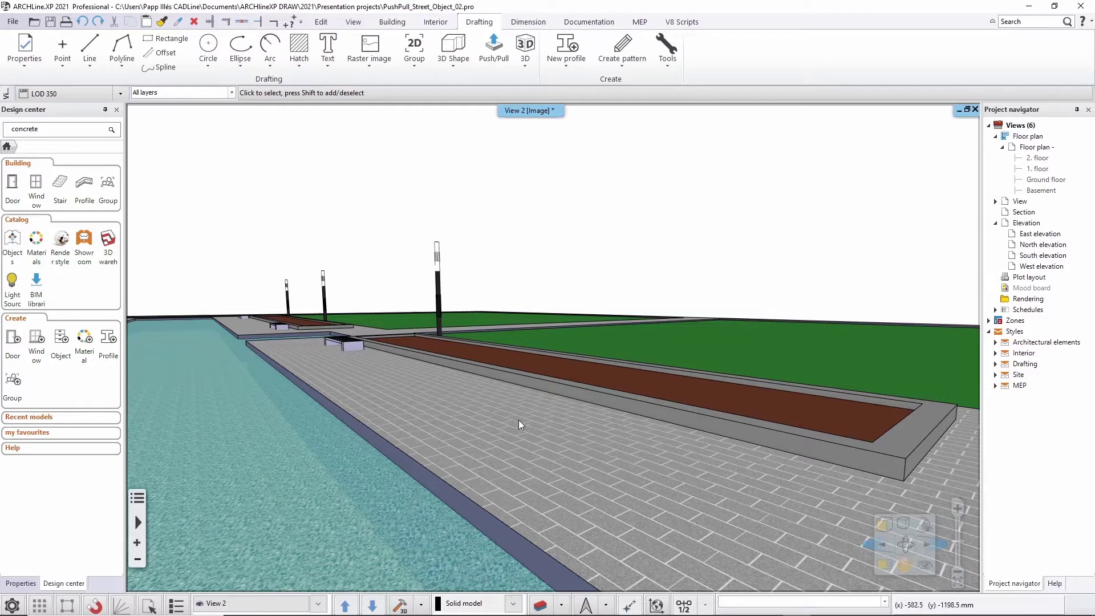
pyautogui.scroll(4, 552, 464)
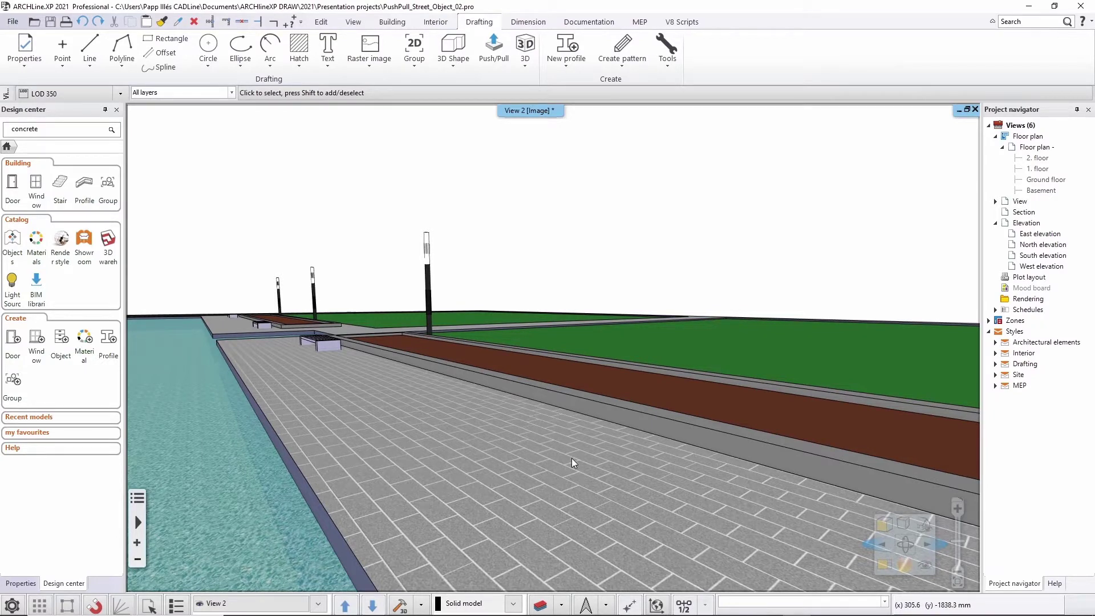
pyautogui.moveTo(593, 494); pyautogui.dragTo(617, 488, button='middle')
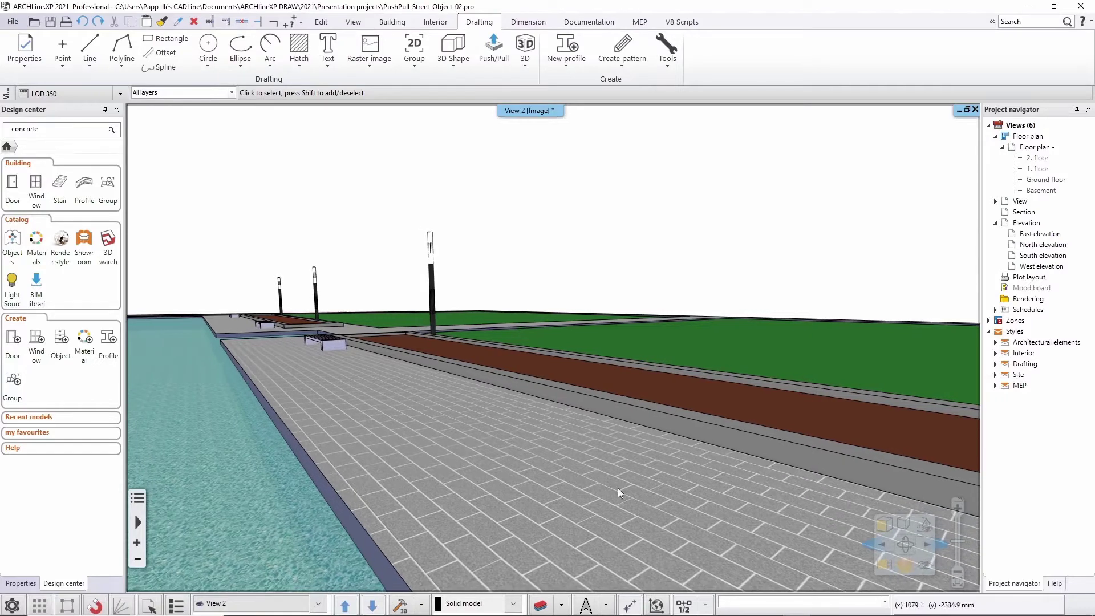
# - Define a block-based 3D shape 200 mm wide, 450 mm deep and 400 mm high
pyautogui.click(453, 54)
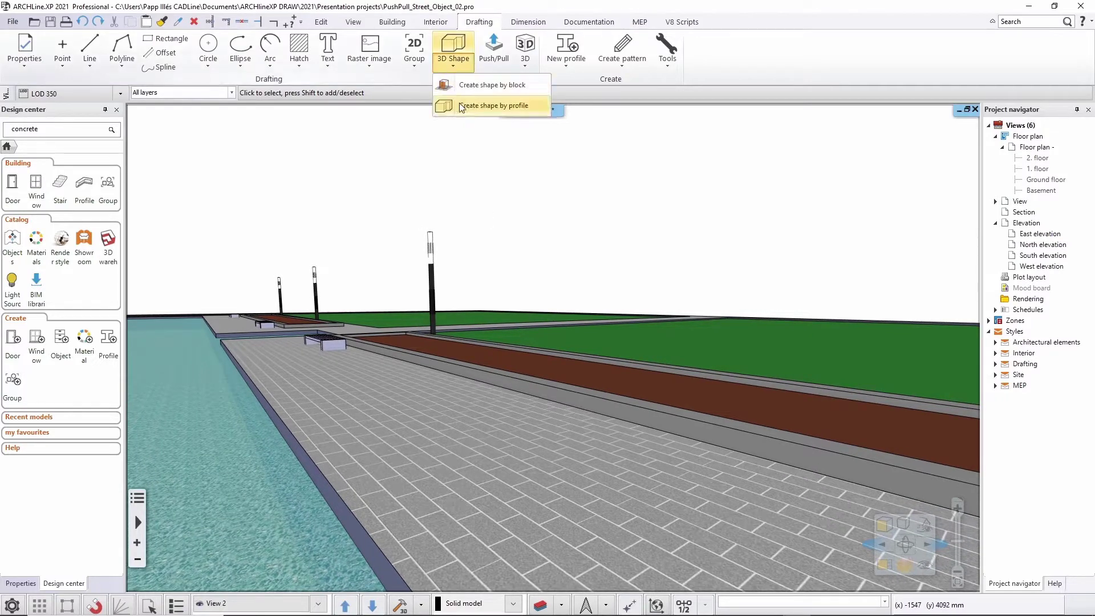
pyautogui.click(522, 85)
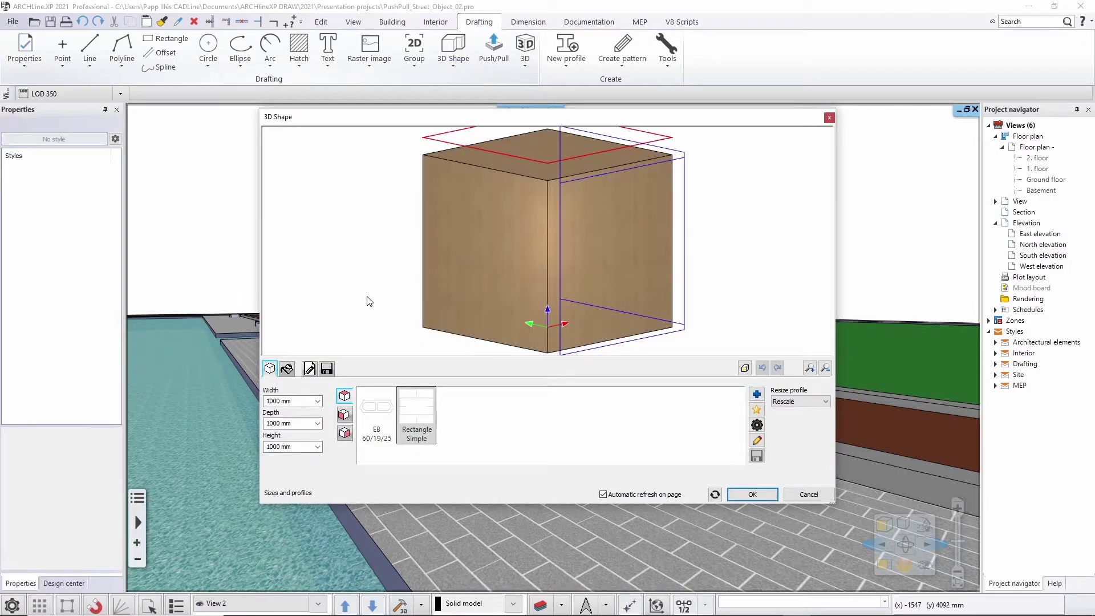
pyautogui.click(293, 403)
pyautogui.write('200')
pyautogui.click(290, 422)
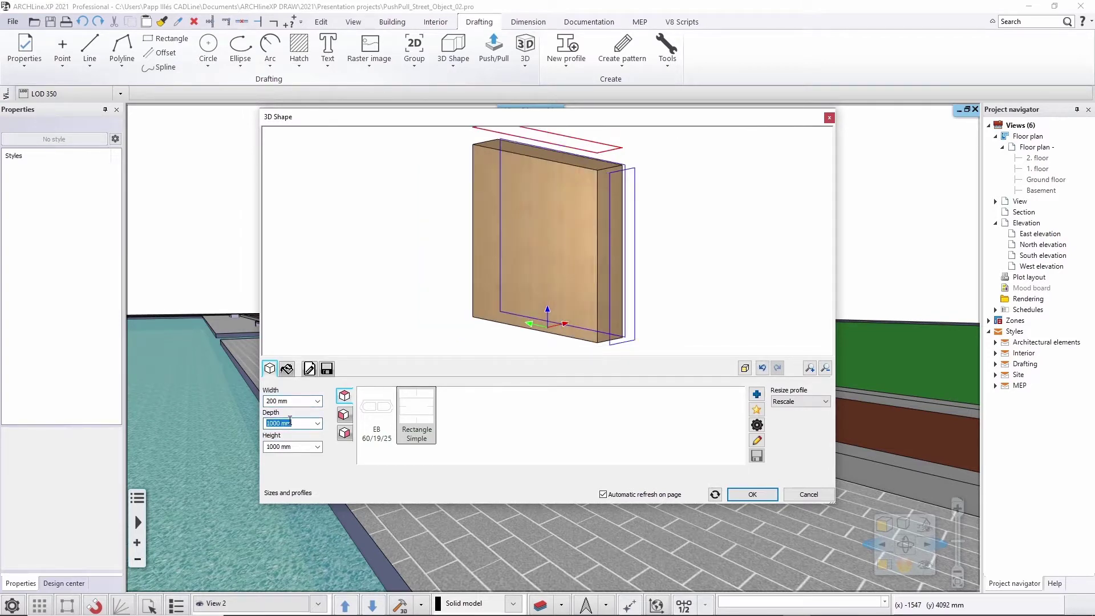
pyautogui.write('450')
pyautogui.click(290, 446)
pyautogui.write('400')
pyautogui.click(309, 423)
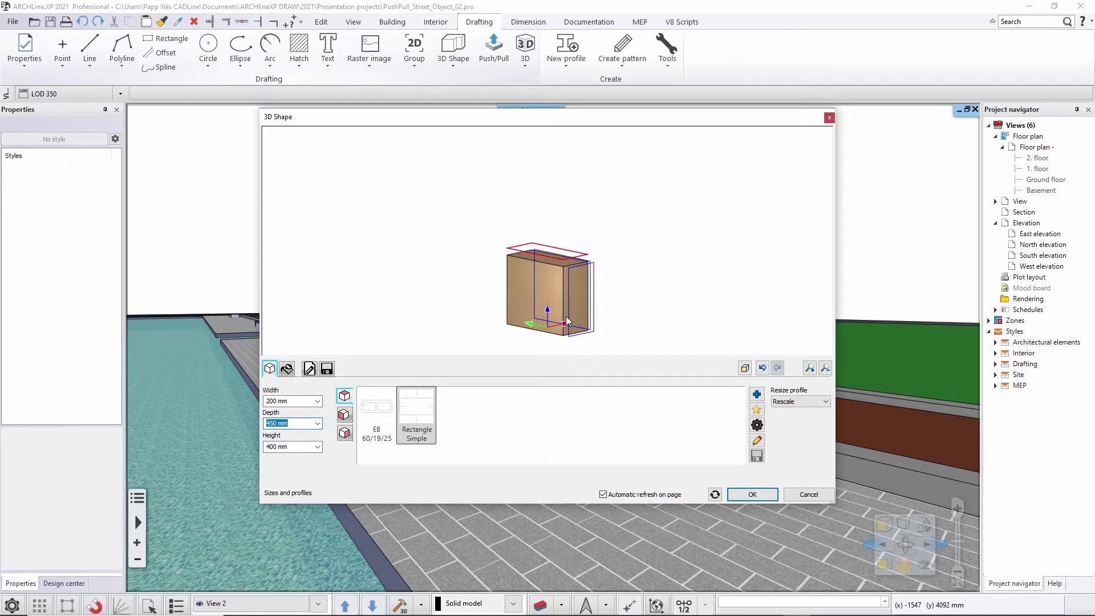
pyautogui.click(752, 494)
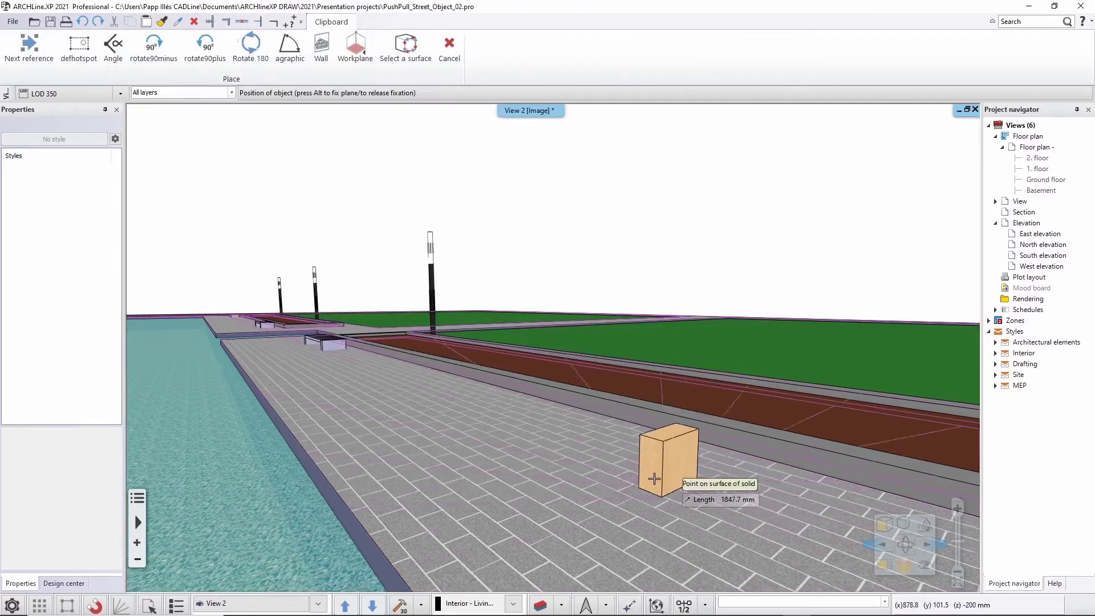
# - Place the box on the paving beside the planter curb and zoom in on it
pyautogui.click(571, 440)
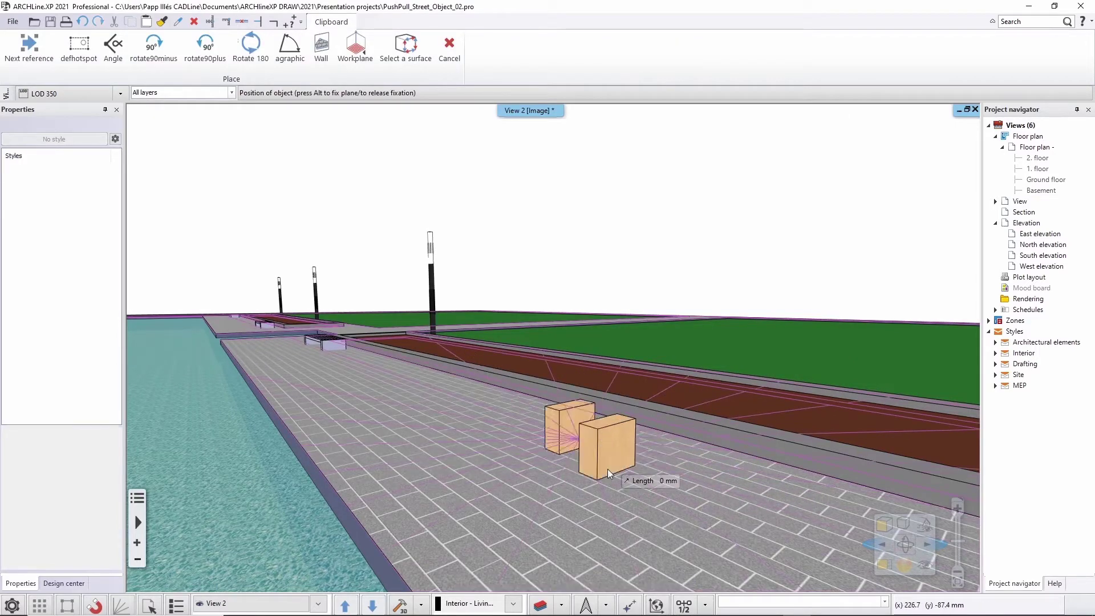
pyautogui.press('Escape')
pyautogui.scroll(3, 614, 475)
pyautogui.moveTo(673, 556); pyautogui.dragTo(599, 495, button='middle')
pyautogui.scroll(5, 599, 491)
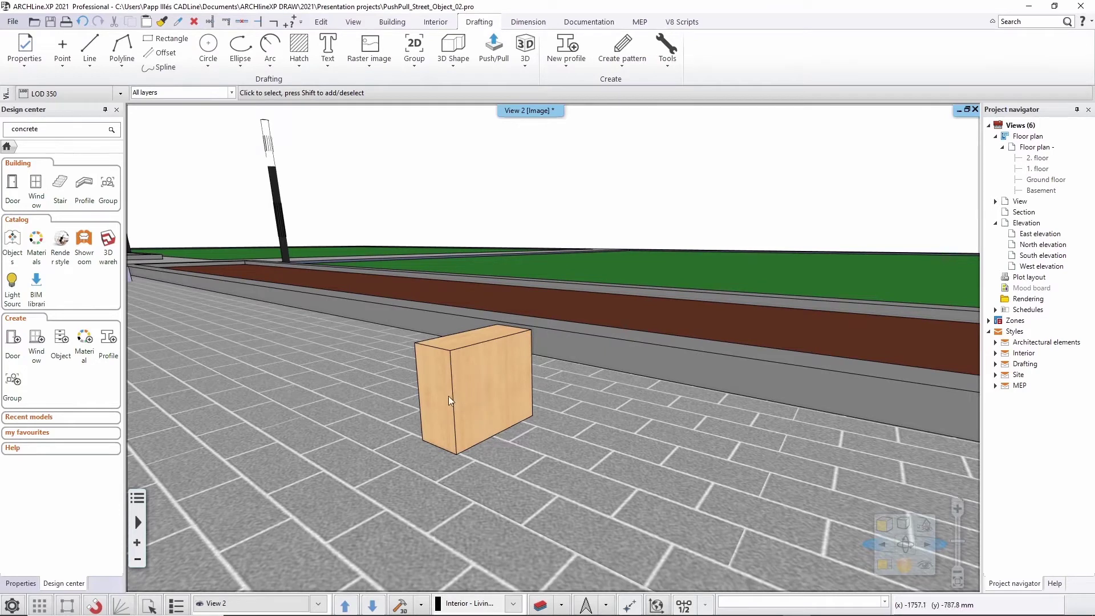
# - Search 'concrete' and drop Concrete2 onto the box, replacing its material on this object only
pyautogui.click(56, 131)
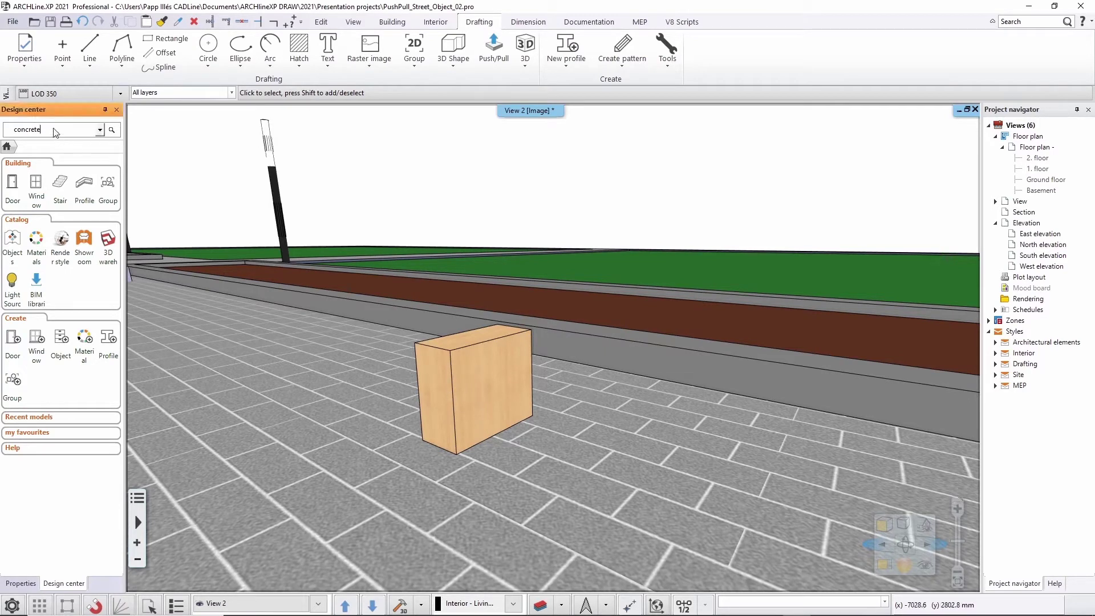
pyautogui.press('Return')
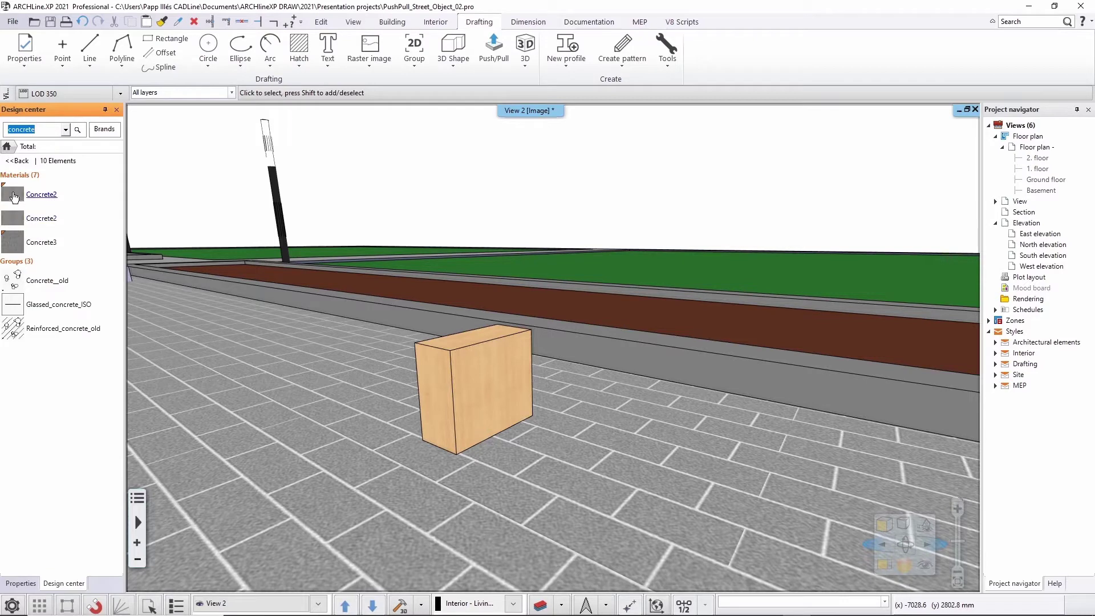
pyautogui.moveTo(16, 197); pyautogui.dragTo(270, 283)
pyautogui.moveTo(465, 378); pyautogui.dragTo(466, 381)
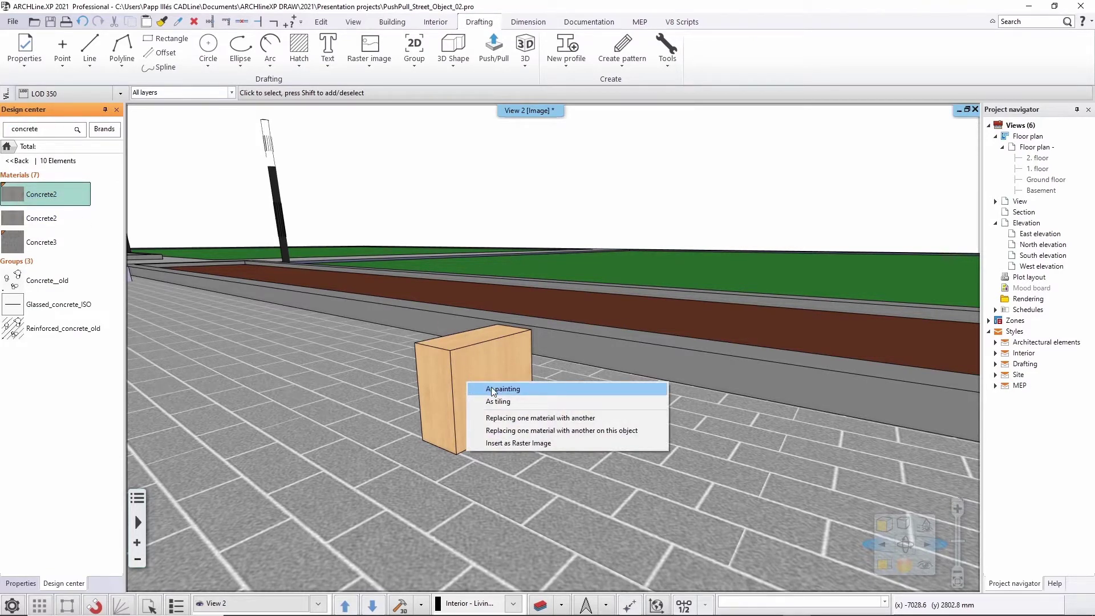
pyautogui.click(502, 430)
pyautogui.rightClick(464, 394)
pyautogui.click(472, 400)
pyautogui.moveTo(482, 396); pyautogui.dragTo(580, 452, button='middle')
pyautogui.scroll(2, 444, 403)
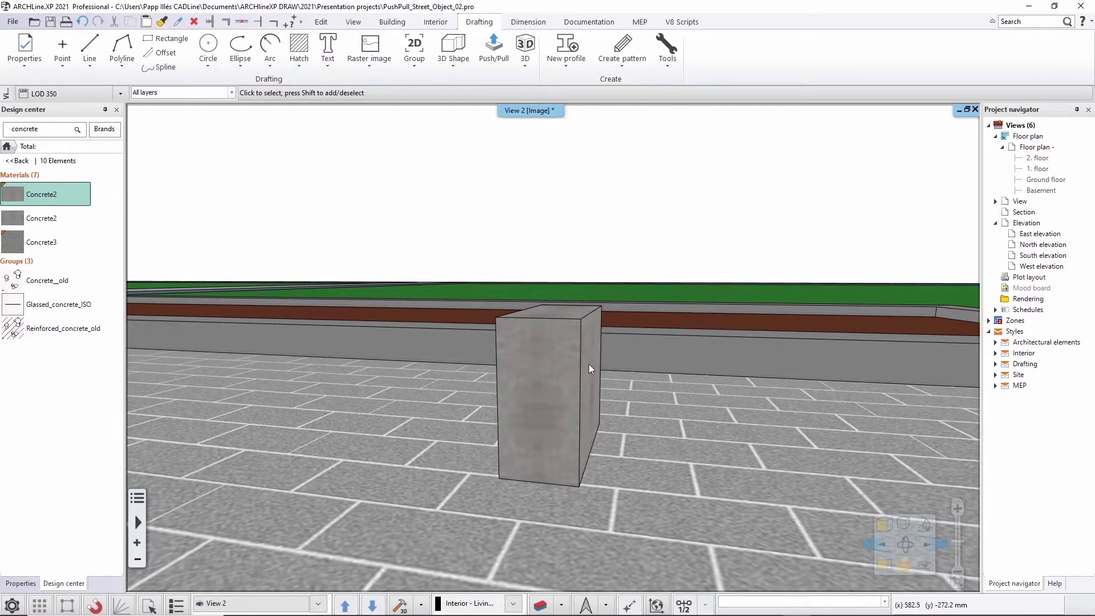
pyautogui.moveTo(562, 384); pyautogui.dragTo(639, 378, button='middle')
pyautogui.moveTo(466, 377); pyautogui.dragTo(482, 392, button='middle')
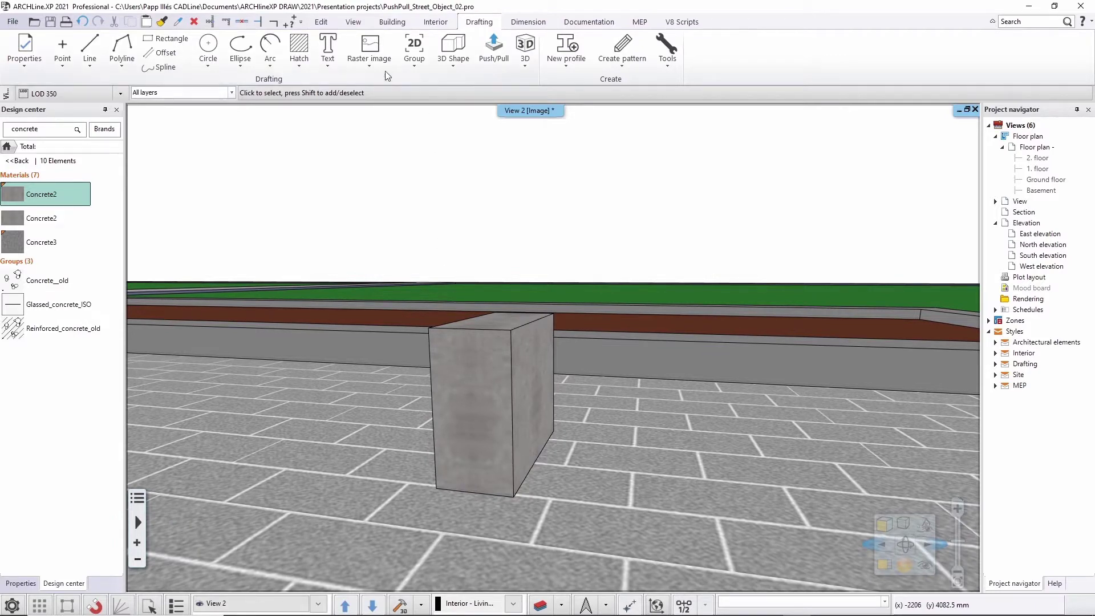
# - Start a polyline on the block's front face from the bottom edge, up the left edge, arcing to the top edge
pyautogui.click(122, 44)
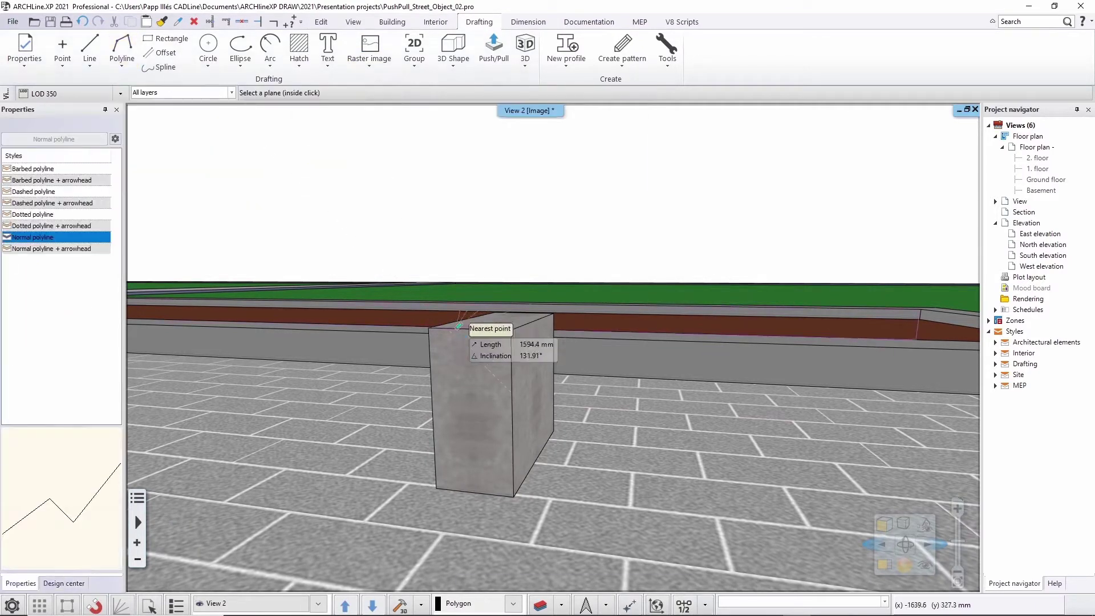
pyautogui.click(498, 433)
pyautogui.scroll(3, 481, 467)
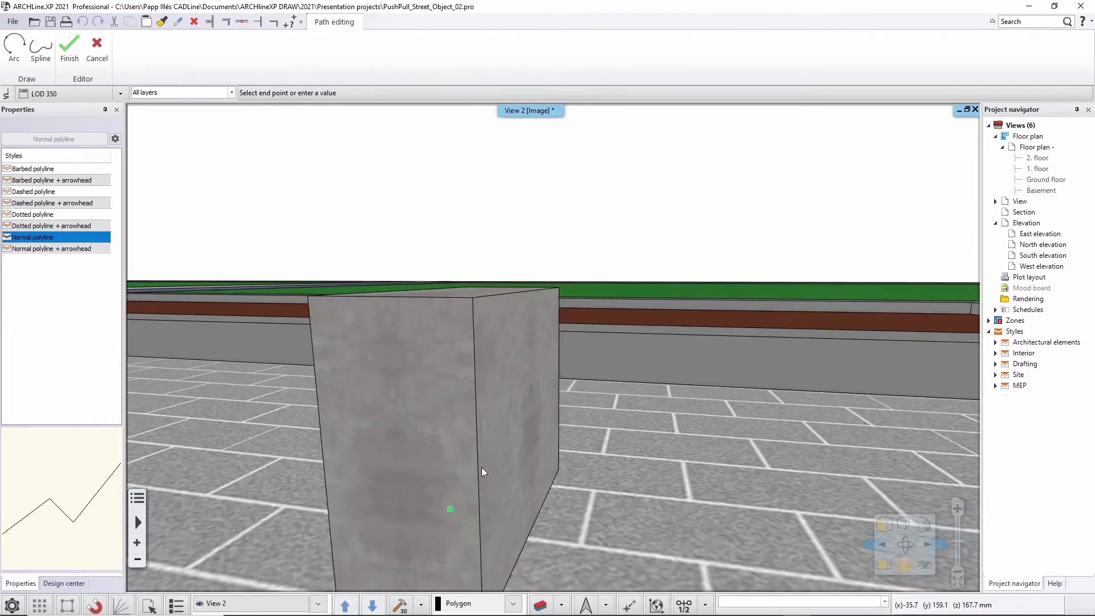
pyautogui.scroll(-3, 481, 467)
pyautogui.click(473, 524)
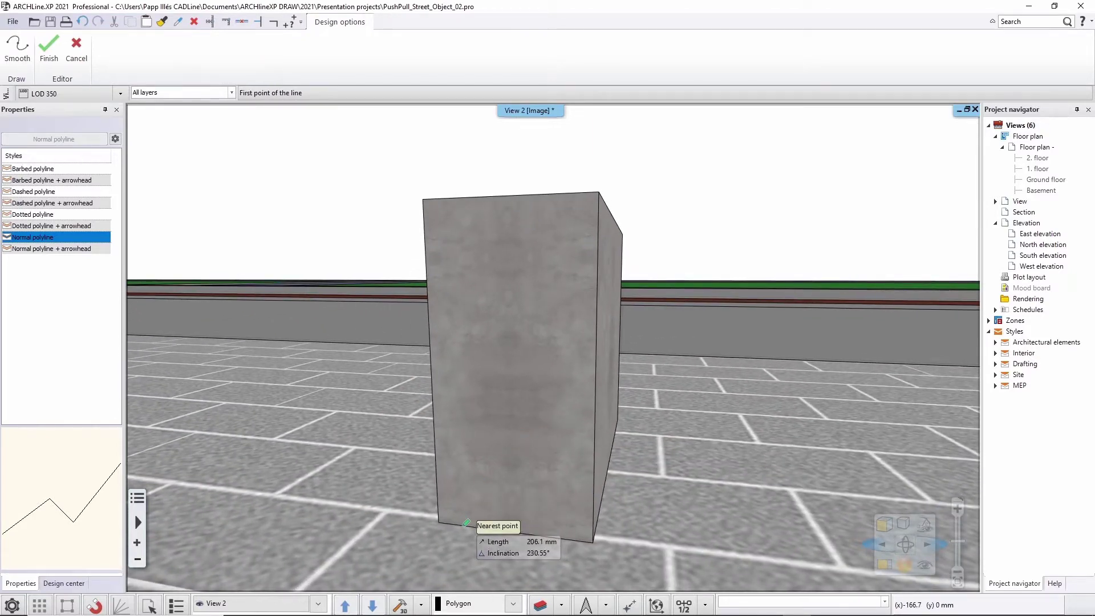
pyautogui.click(463, 524)
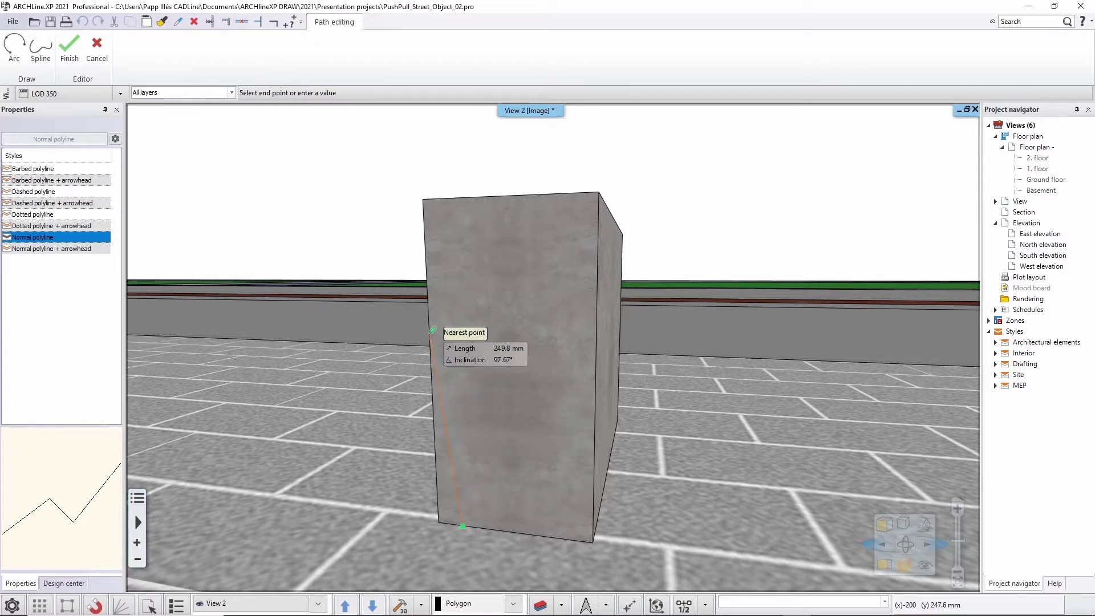
pyautogui.click(429, 317)
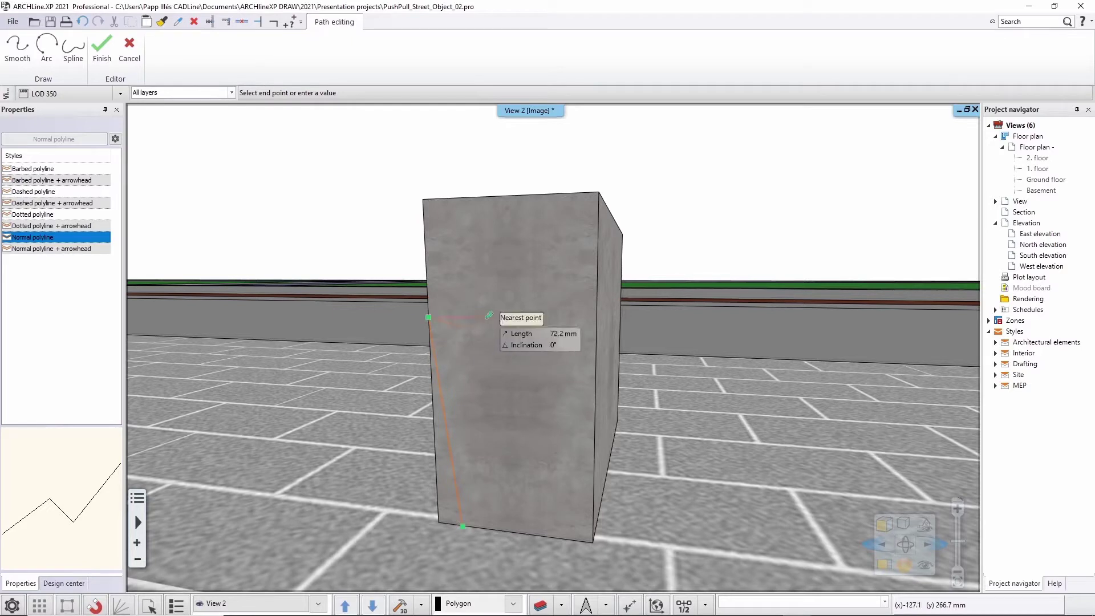
pyautogui.click(38, 48)
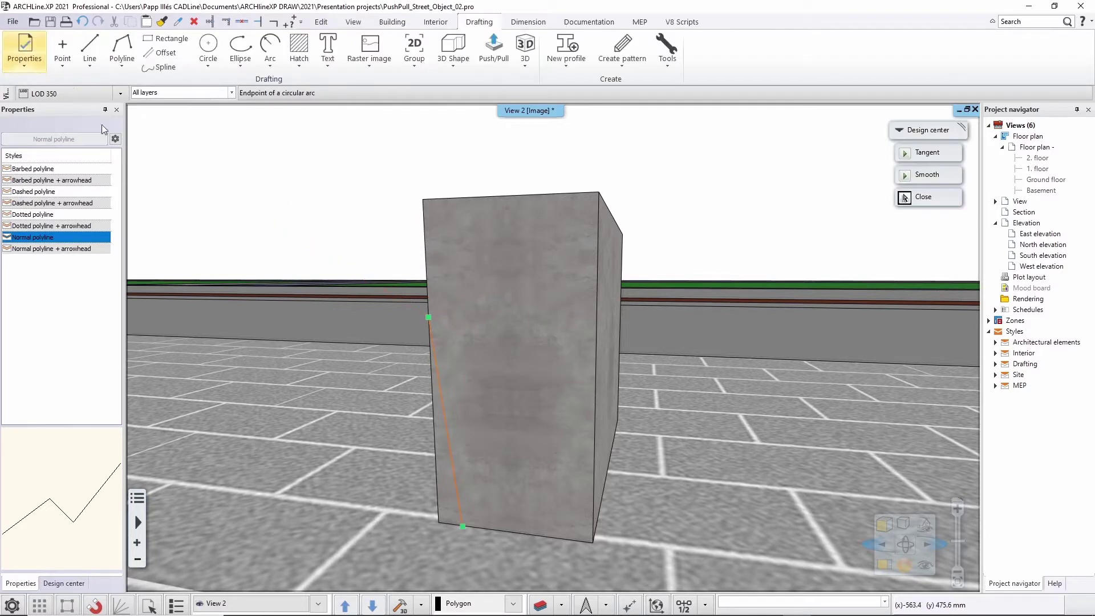
pyautogui.click(553, 191)
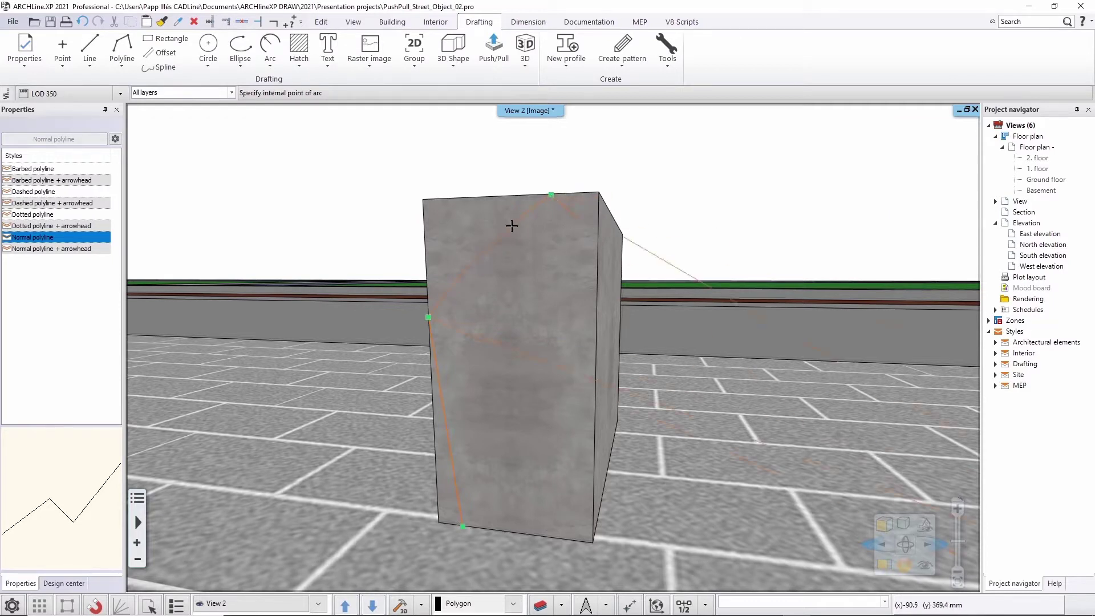
pyautogui.click(473, 222)
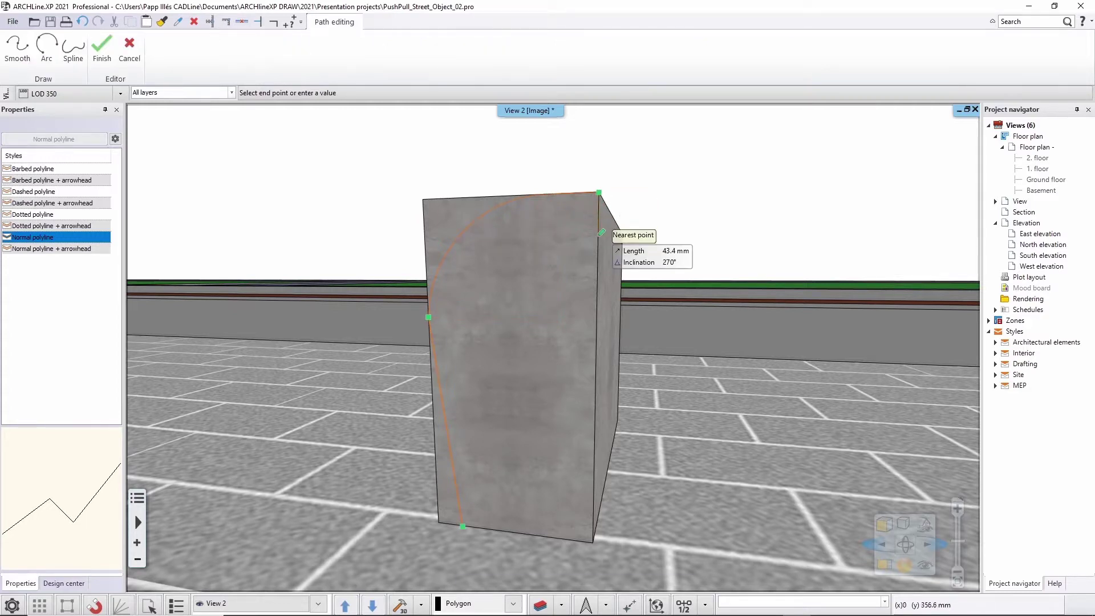
# - Continue 60 mm down the right edge, add an inner arc, and end at the bottom-edge midpoint
pyautogui.moveTo(598, 235); pyautogui.dragTo(558, 264, button='middle')
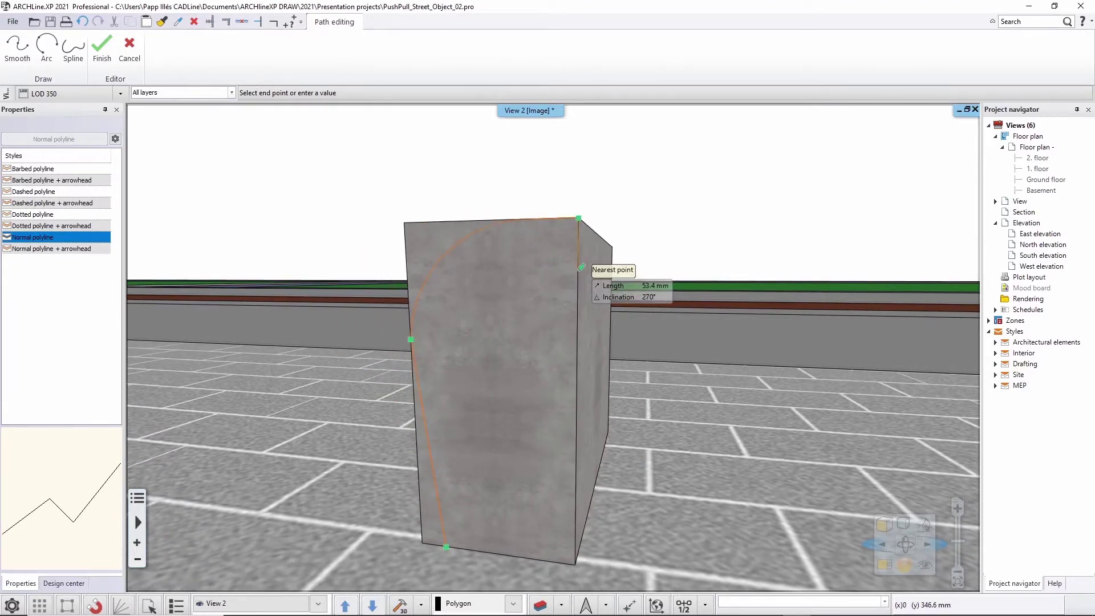
pyautogui.write('6')
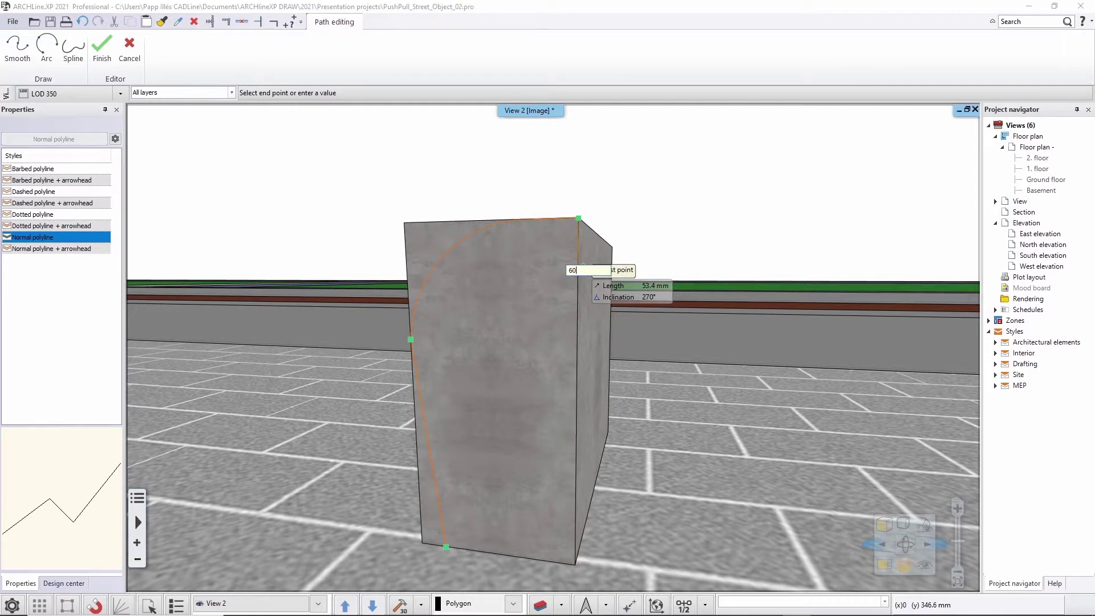
pyautogui.write('0')
pyautogui.press('Return')
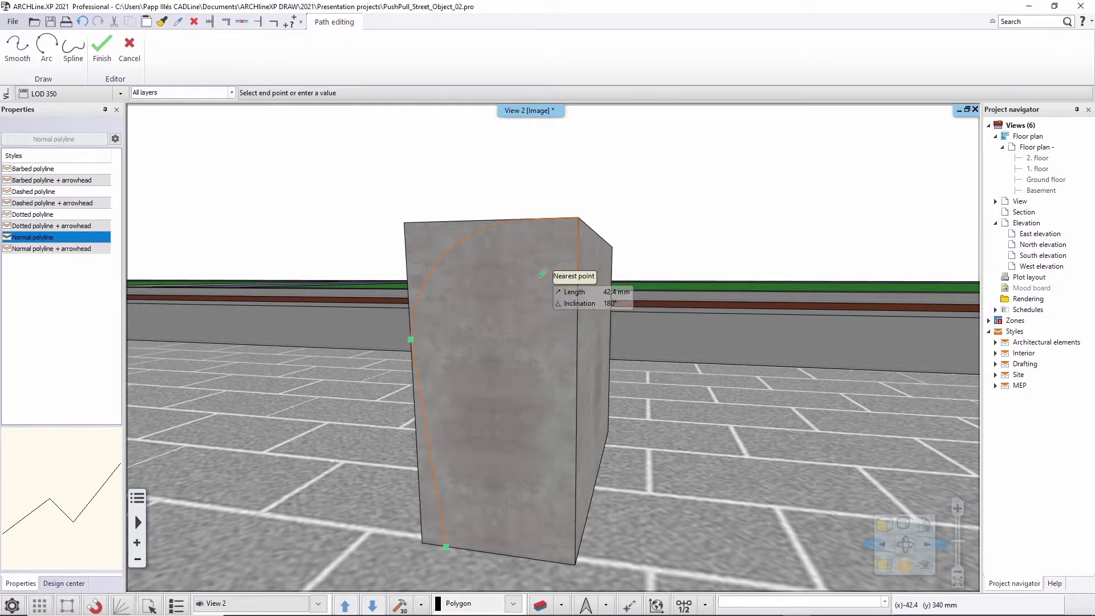
pyautogui.moveTo(532, 273); pyautogui.dragTo(555, 300, button='middle')
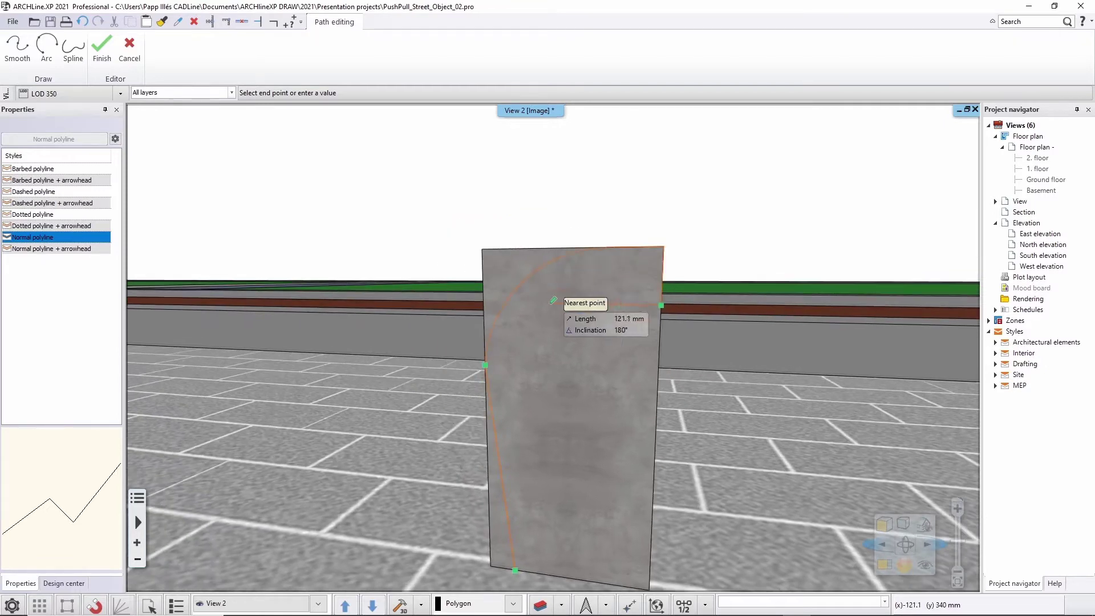
pyautogui.click(614, 248)
pyautogui.moveTo(602, 309); pyautogui.dragTo(572, 325, button='middle')
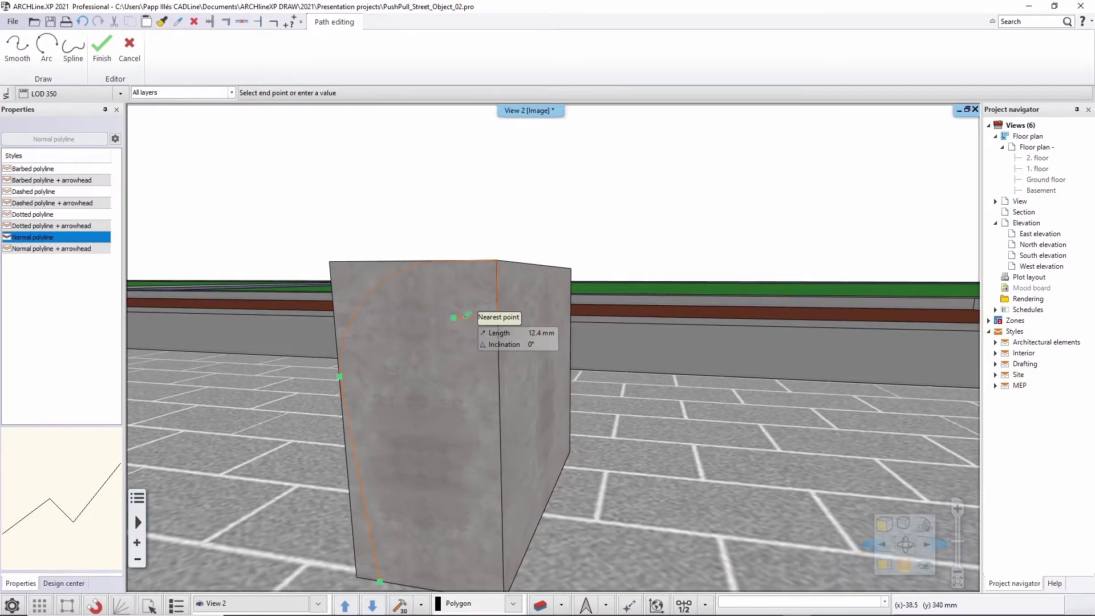
pyautogui.moveTo(450, 328); pyautogui.dragTo(459, 342, button='middle')
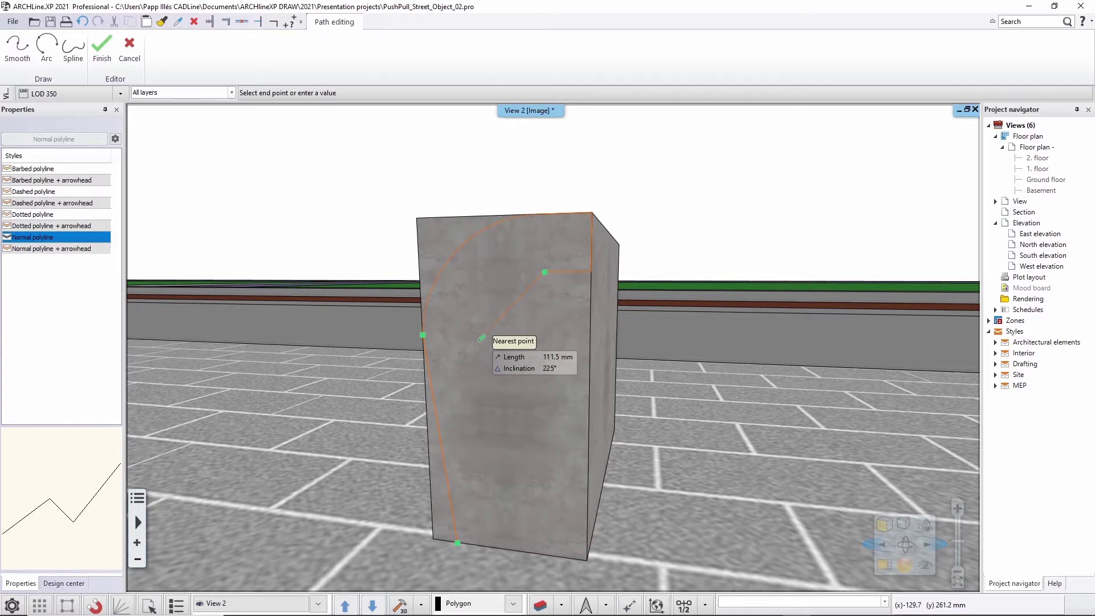
pyautogui.click(47, 53)
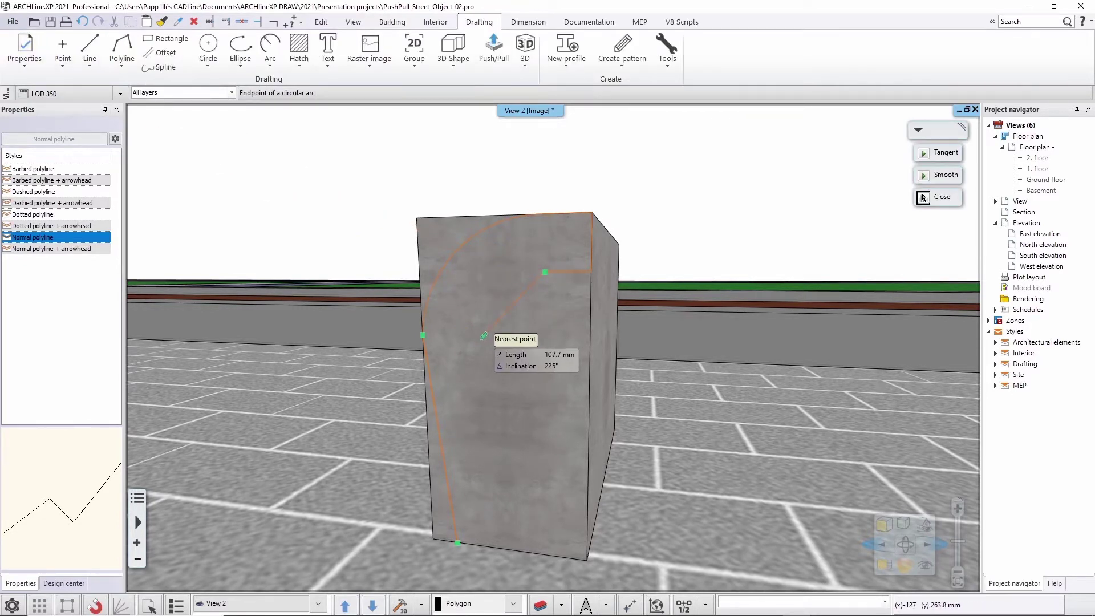
pyautogui.click(481, 339)
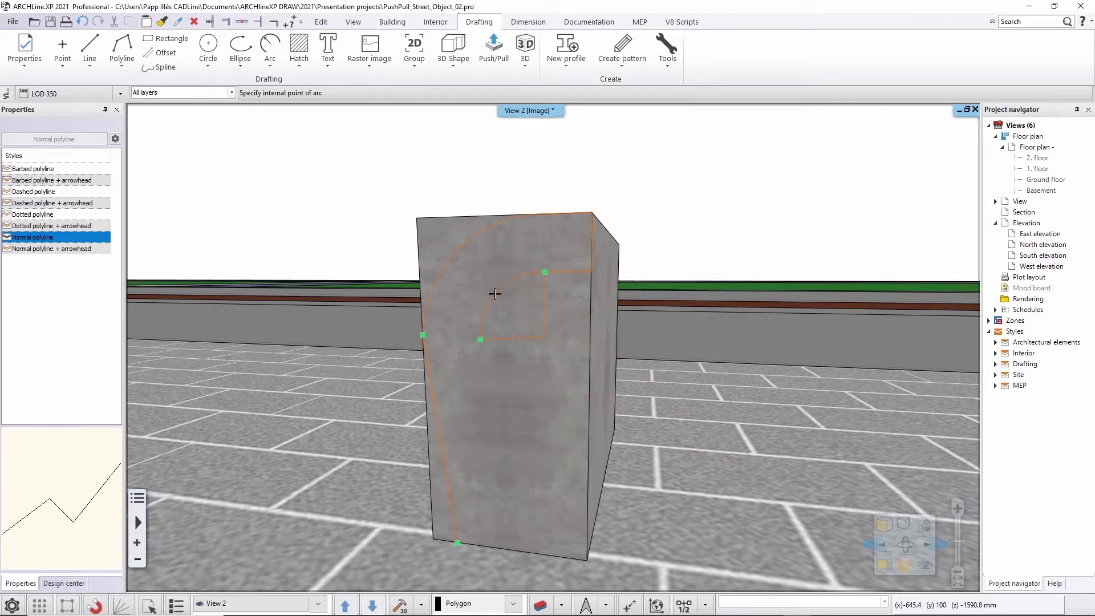
pyautogui.click(495, 293)
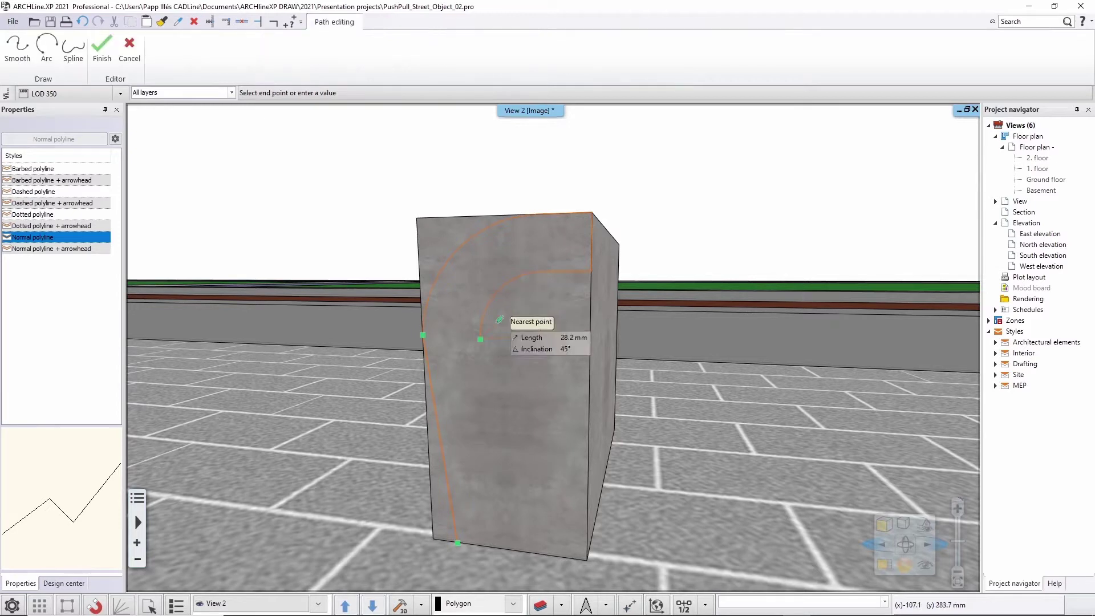
pyautogui.click(505, 550)
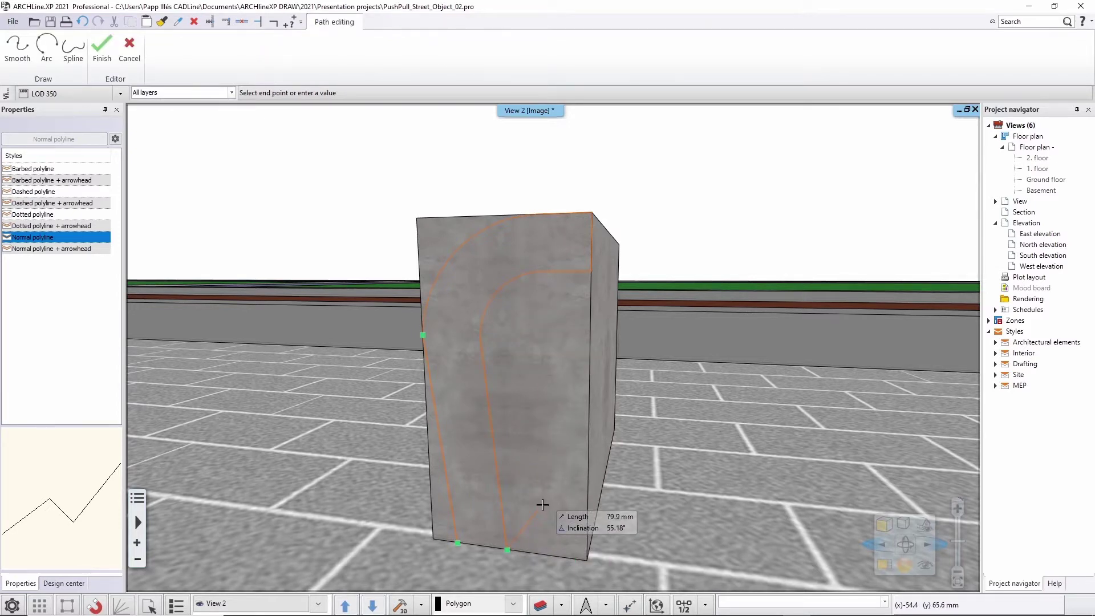
pyautogui.press('Return')
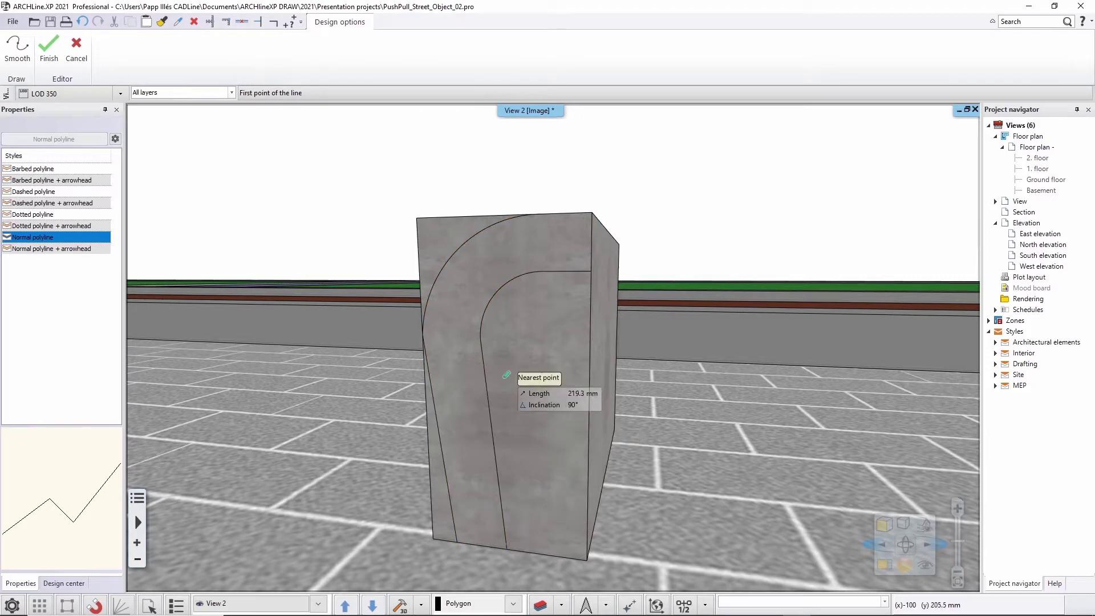
pyautogui.press('Escape')
pyautogui.scroll(-3, 506, 376)
# - Push/Pull the inner curved region into the block as a recess, undoing a trial extrusion
pyautogui.moveTo(530, 369); pyautogui.dragTo(510, 376, button='middle')
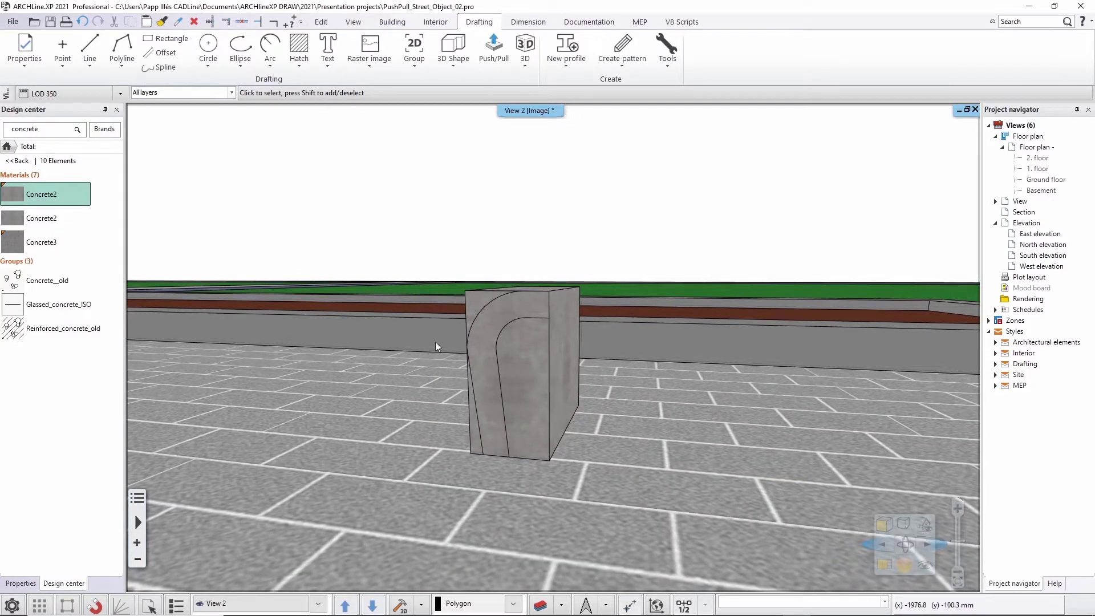
pyautogui.click(498, 60)
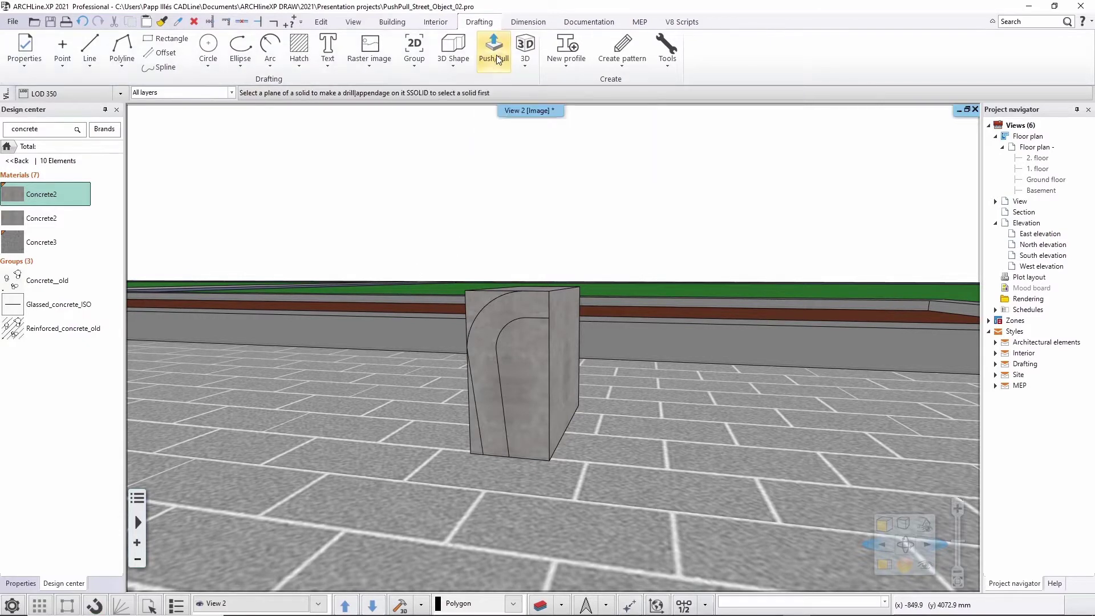
pyautogui.click(533, 357)
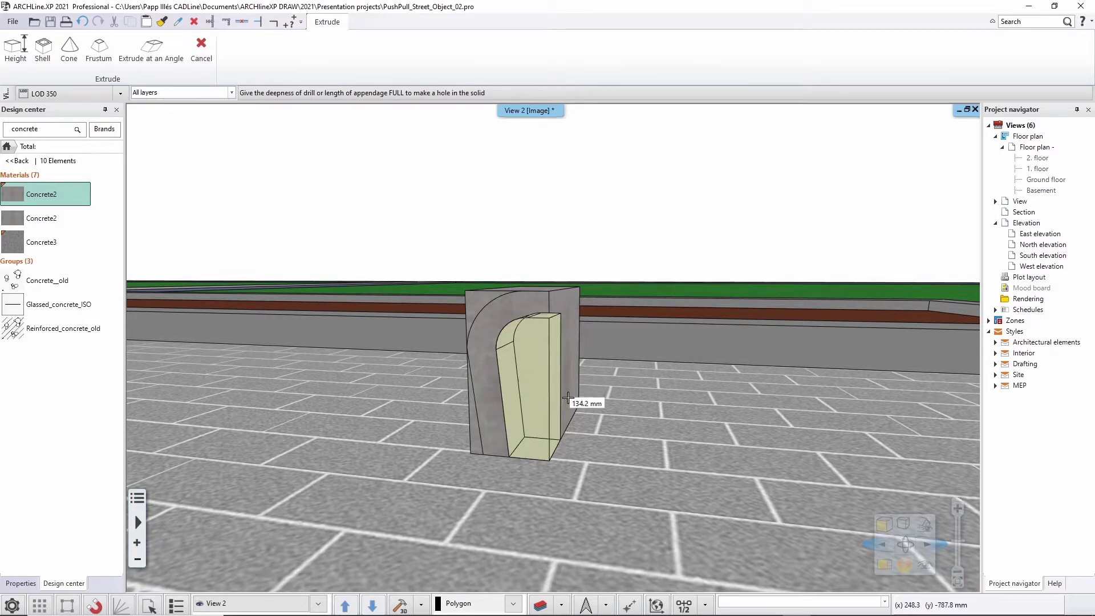
pyautogui.click(568, 426)
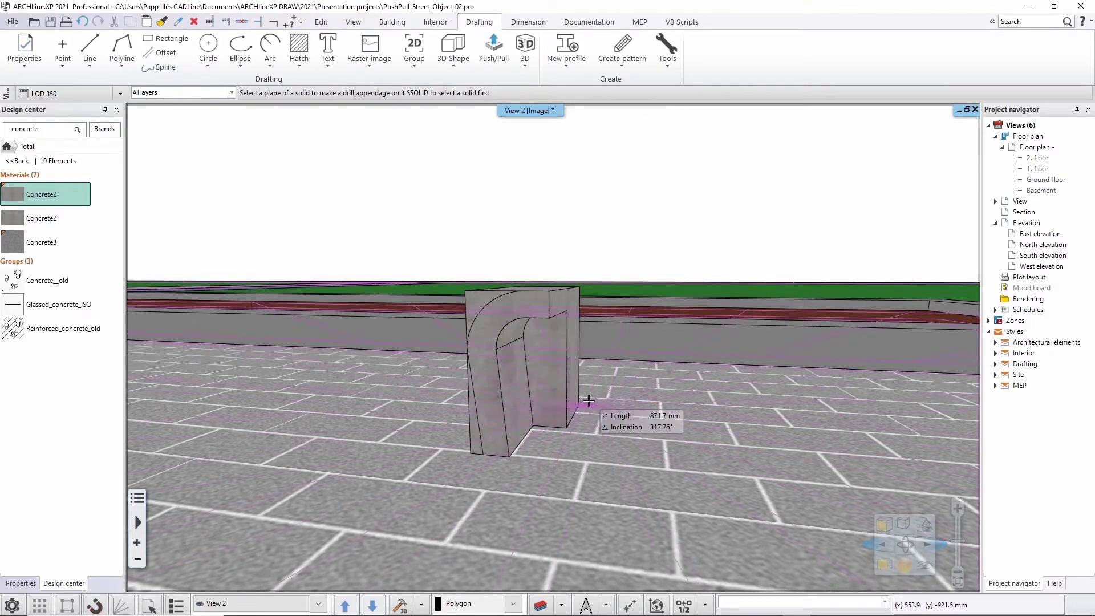
pyautogui.moveTo(613, 387); pyautogui.dragTo(562, 381, button='middle')
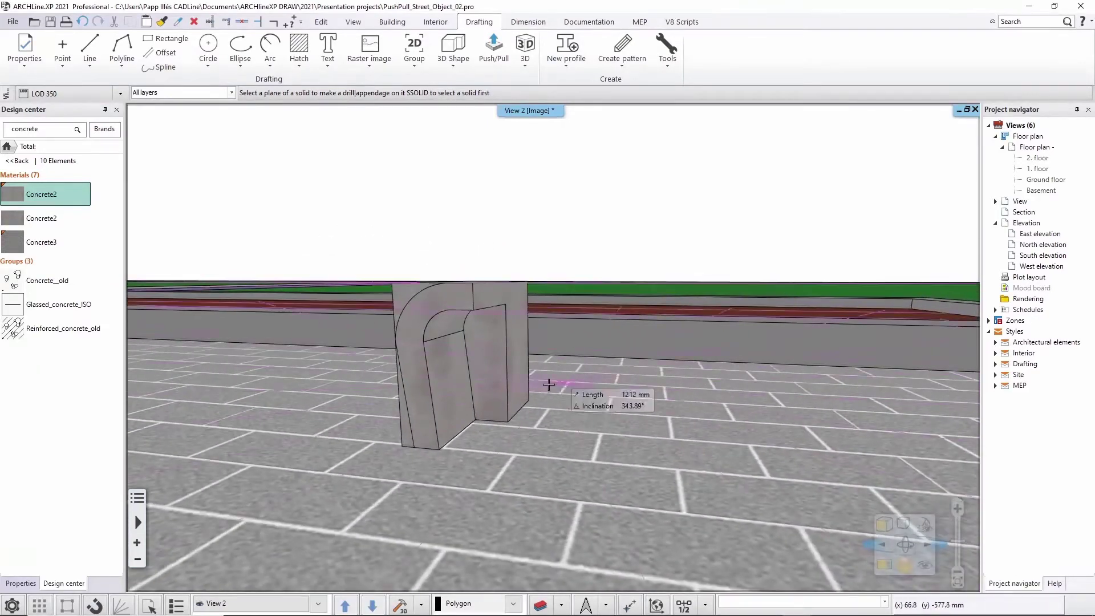
pyautogui.click(488, 381)
pyautogui.click(538, 394)
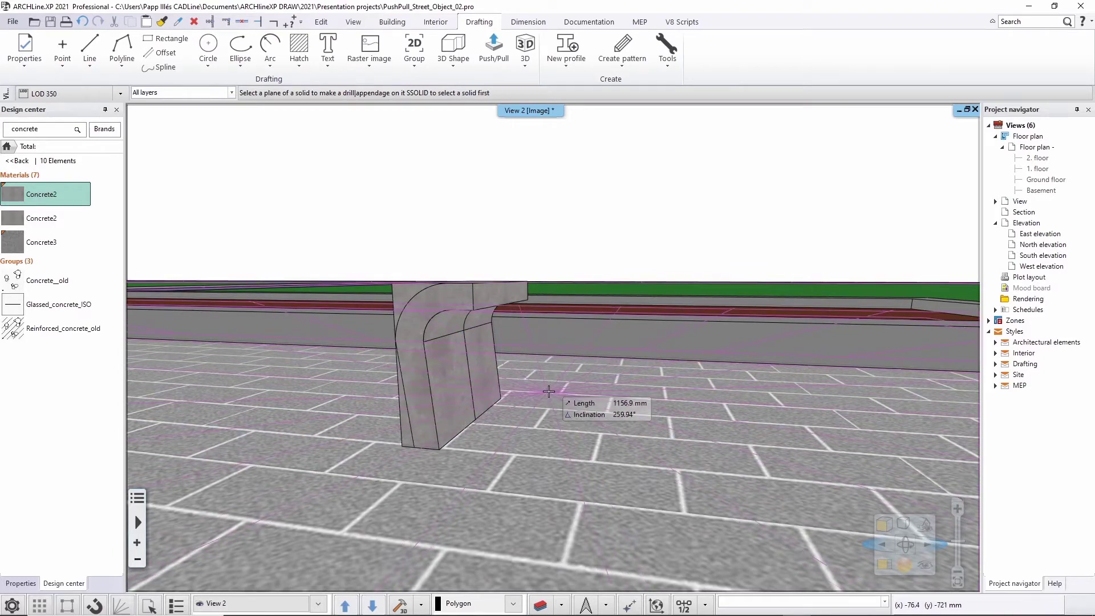
pyautogui.click(580, 382)
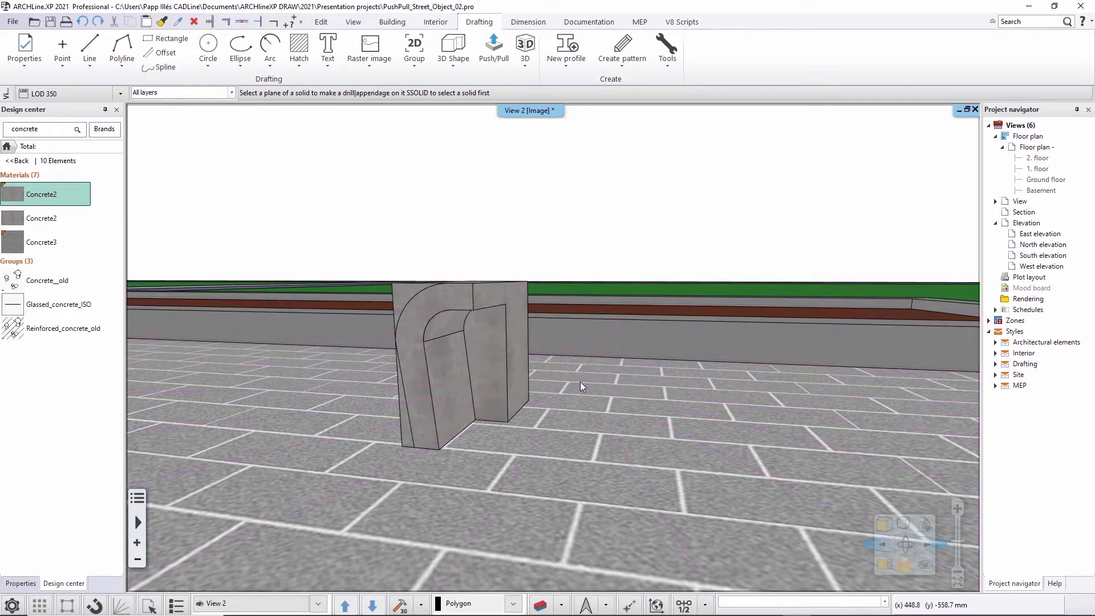
pyautogui.hotkey('ctrl', 'z')
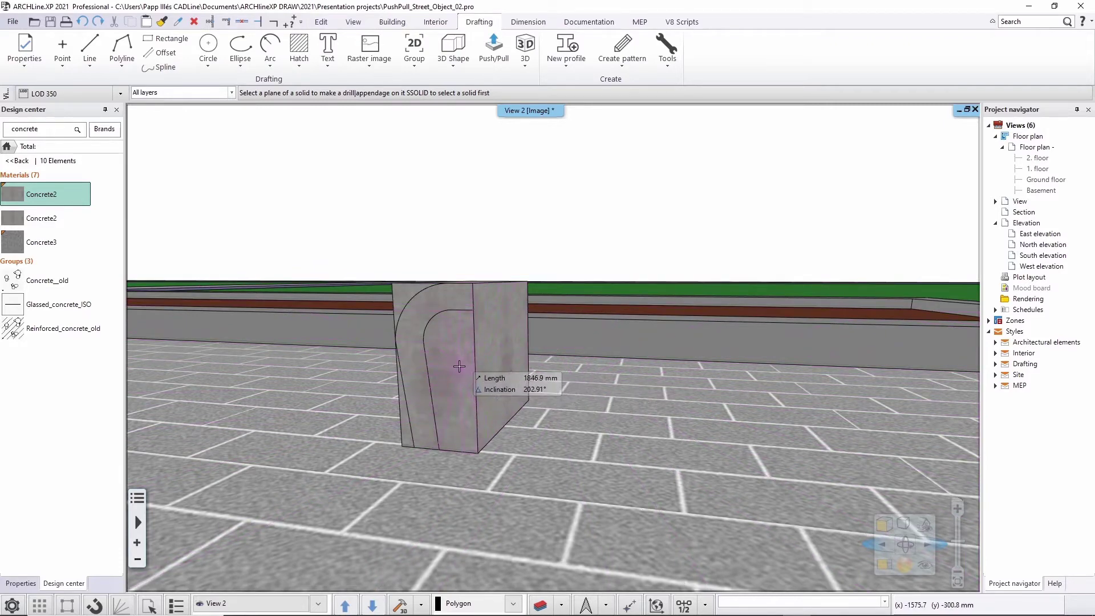
pyautogui.click(459, 366)
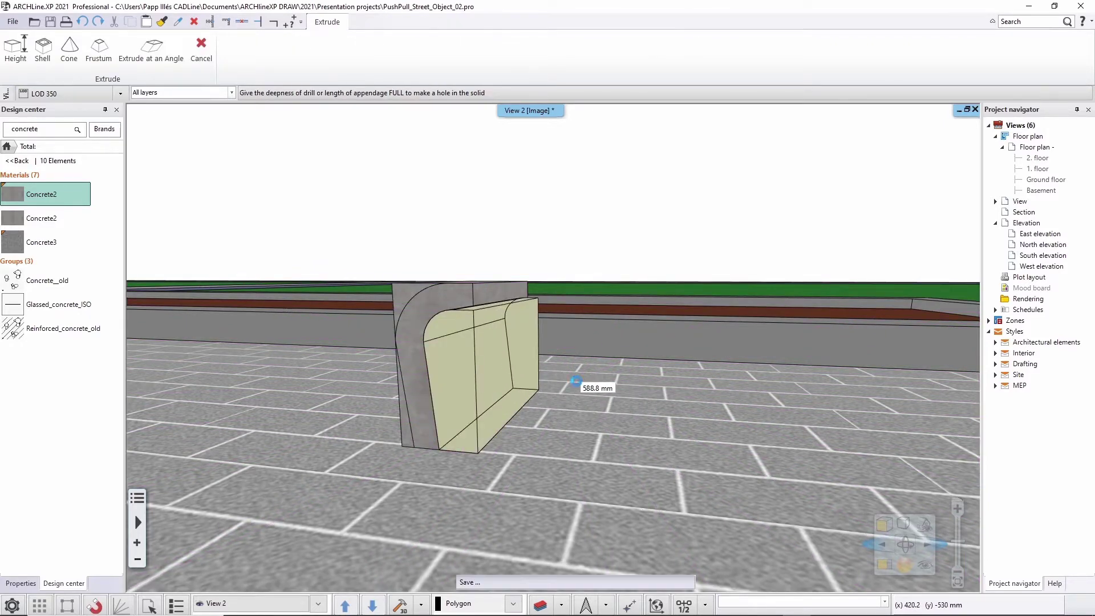
pyautogui.press('Escape')
pyautogui.moveTo(546, 364); pyautogui.dragTo(642, 372, button='middle')
# - Cut away the outer corner and trim the leg back, leaving a rounded L-shaped support
pyautogui.click(509, 302)
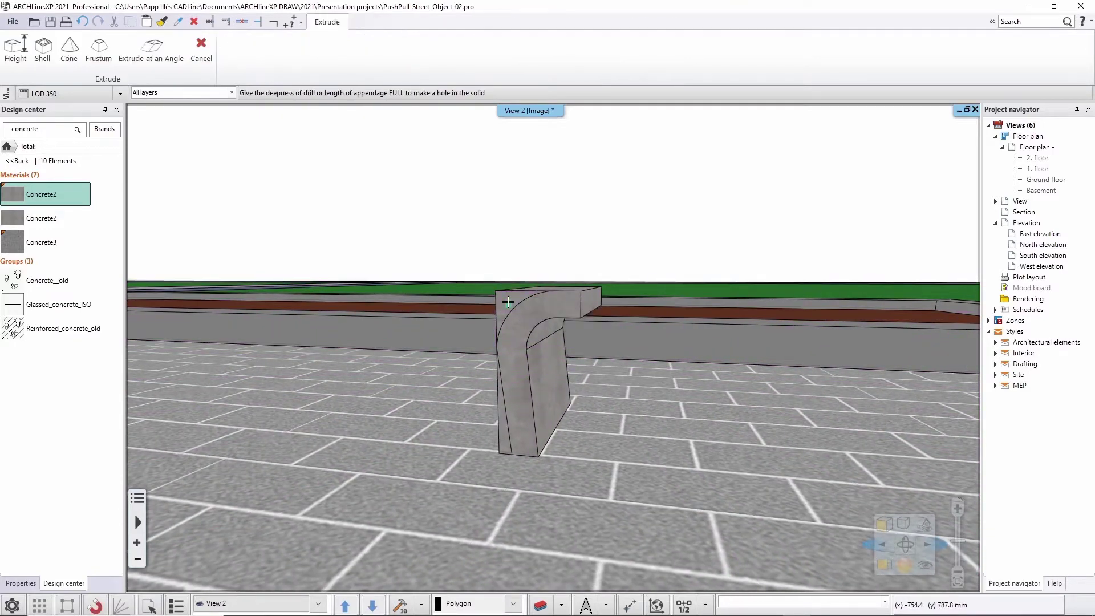
pyautogui.click(601, 288)
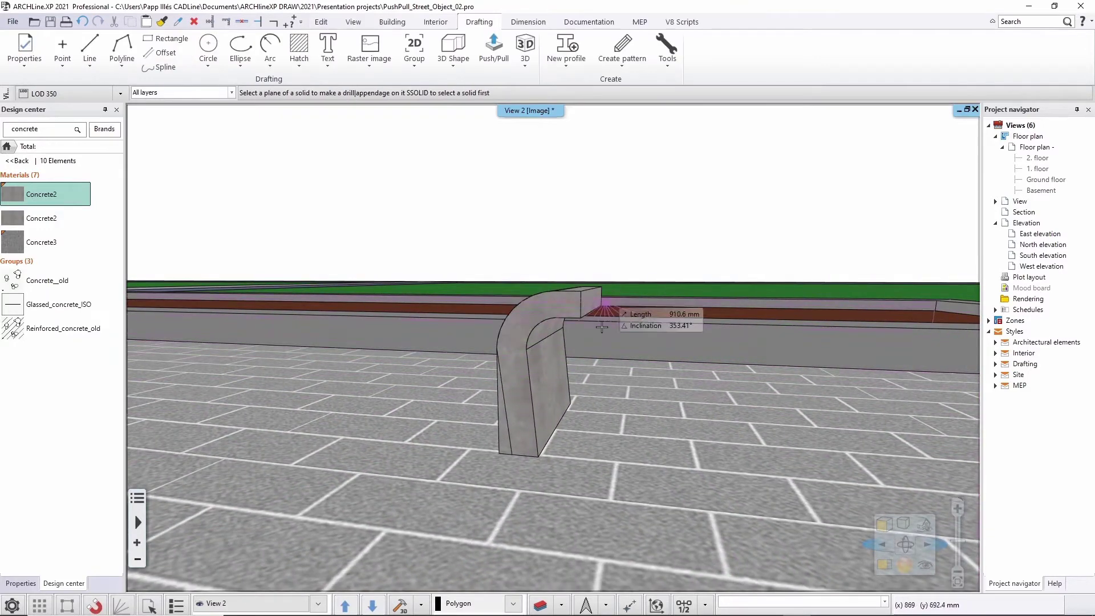
pyautogui.click(504, 429)
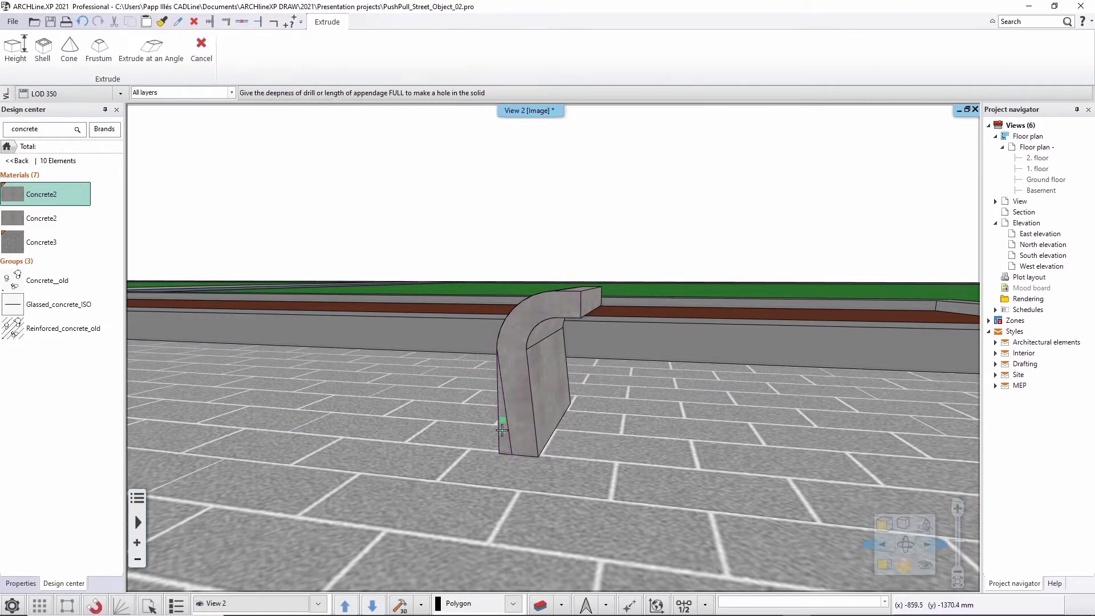
pyautogui.click(595, 390)
pyautogui.press('Escape')
pyautogui.moveTo(606, 390)
pyautogui.mouseDown(button='middle')
pyautogui.moveTo(618, 389)
pyautogui.moveTo(608, 395)
pyautogui.mouseUp(button='middle')
pyautogui.moveTo(773, 431); pyautogui.dragTo(601, 395, button='middle')
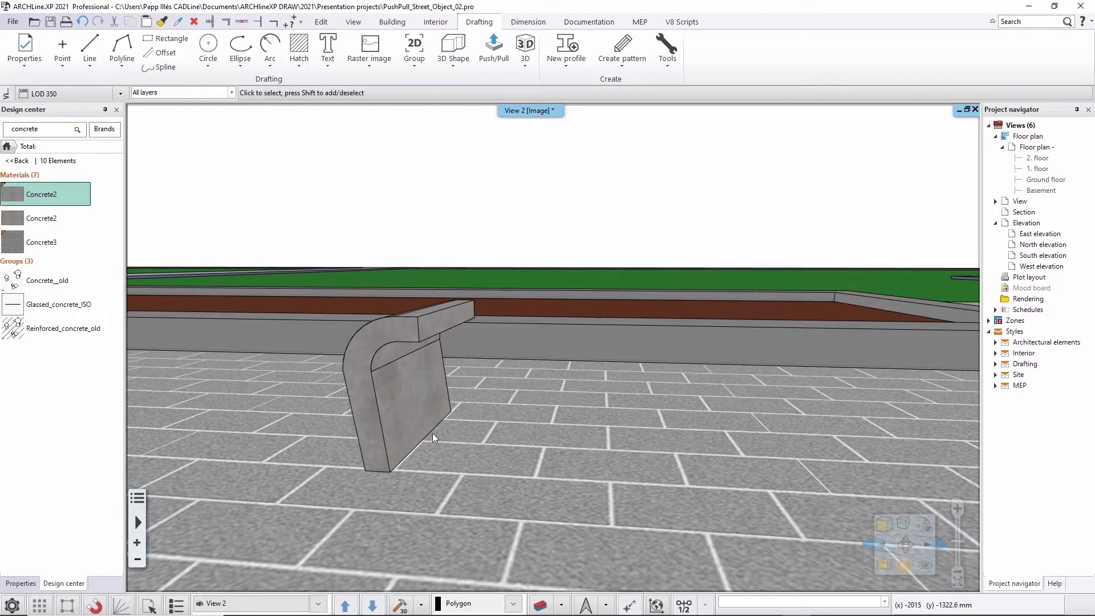
pyautogui.moveTo(581, 456); pyautogui.dragTo(571, 433, button='middle')
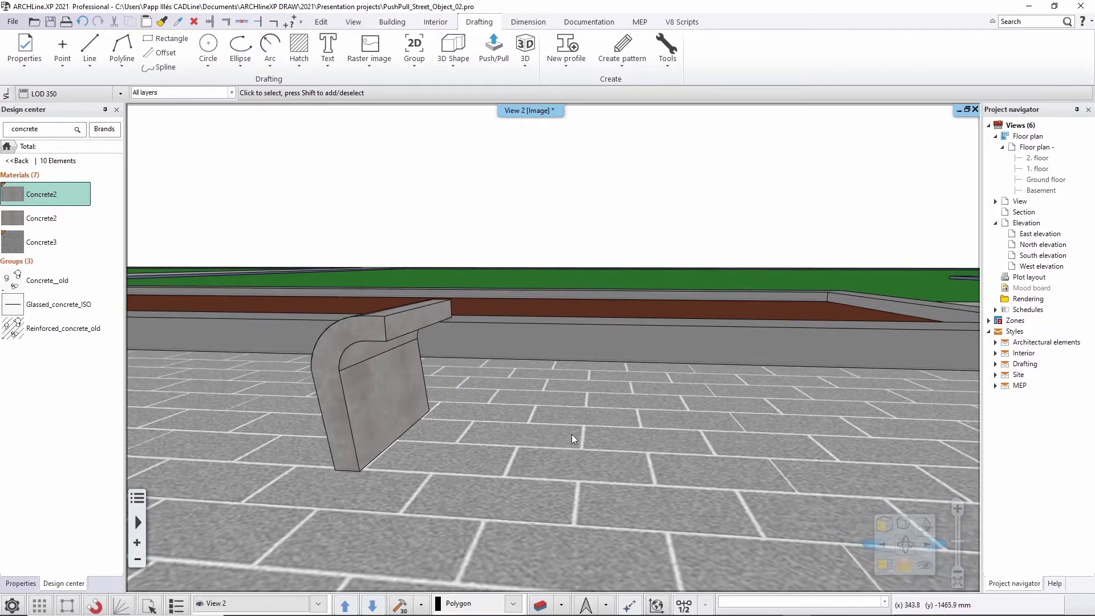
# - Start a new block shape sized 680 × 450 × 60 mm
pyautogui.click(453, 67)
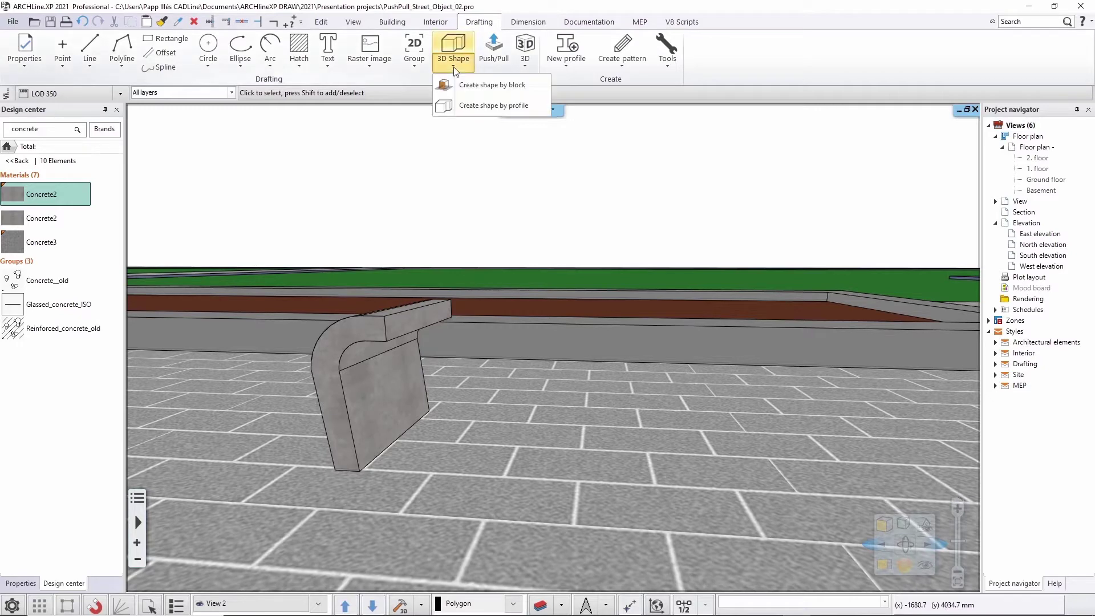
pyautogui.click(484, 85)
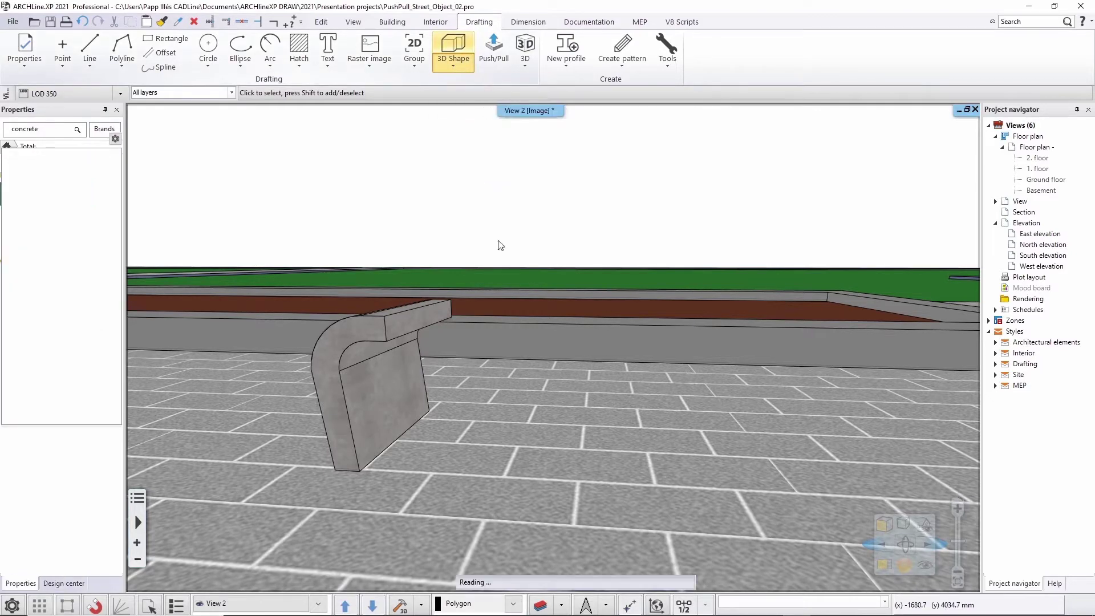
pyautogui.click(484, 414)
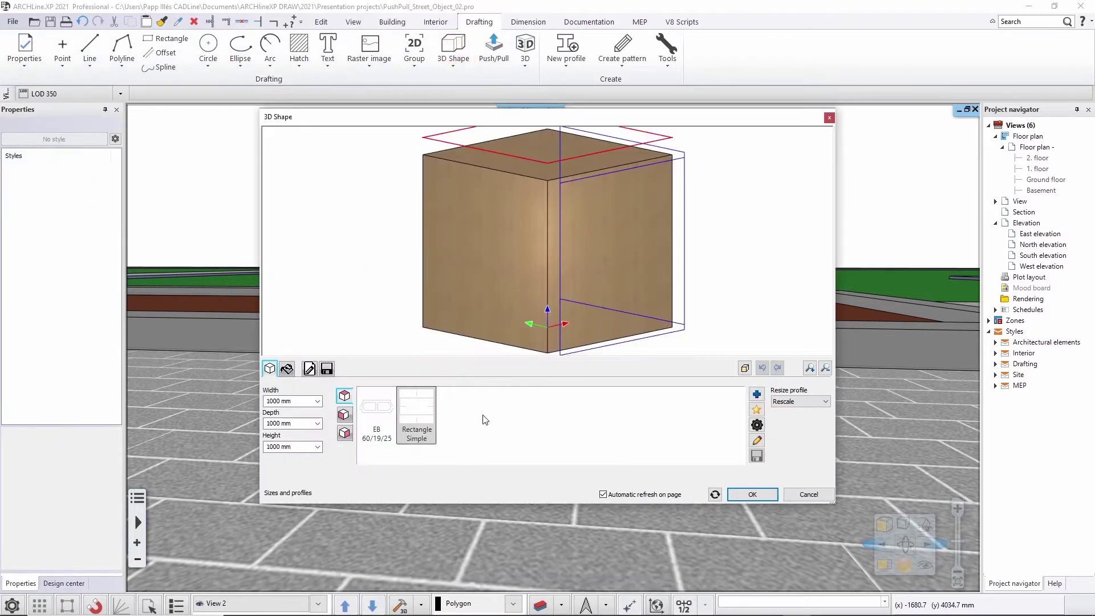
pyautogui.click(300, 401)
pyautogui.write('680')
pyautogui.press('Return')
pyautogui.click(298, 423)
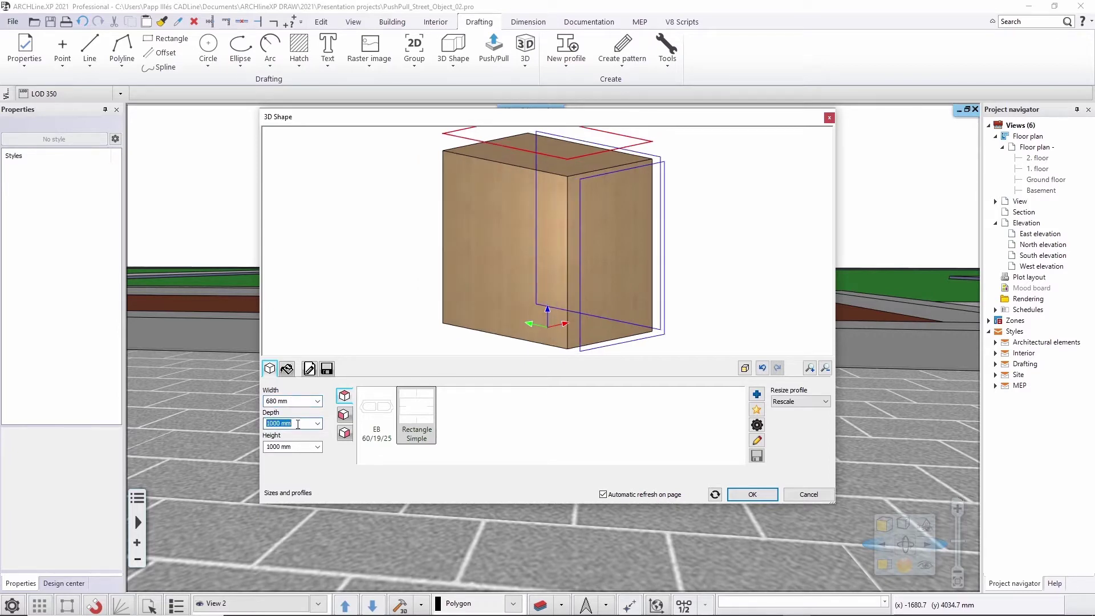
pyautogui.write('450')
pyautogui.press('Return')
pyautogui.click(291, 446)
pyautogui.write('60')
pyautogui.press('Return')
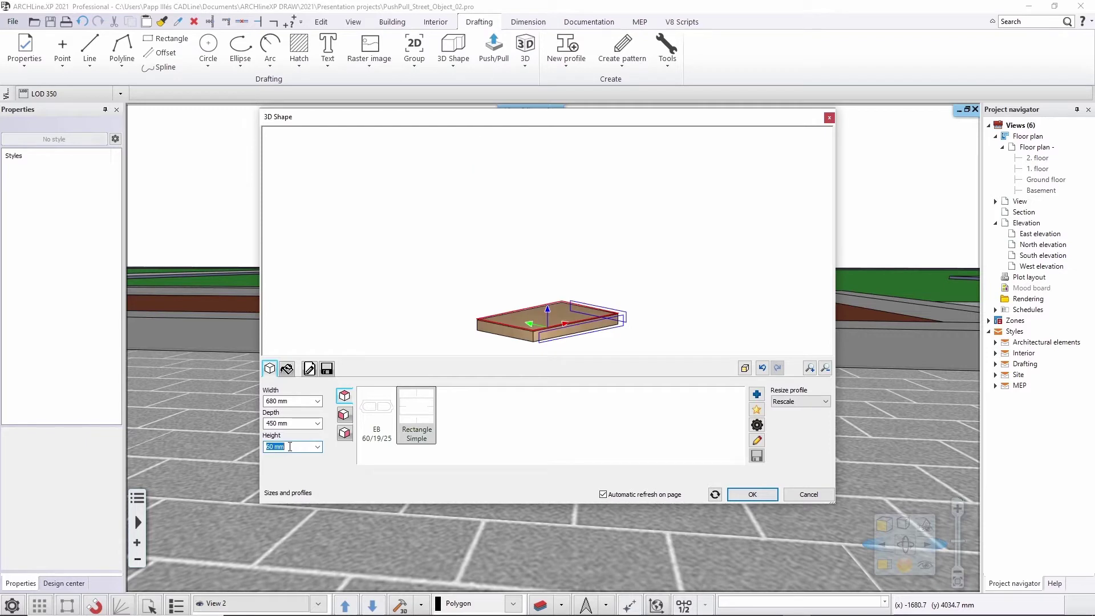
# - View the slab preview from above and show its material settings
pyautogui.moveTo(653, 320); pyautogui.dragTo(496, 350)
pyautogui.moveTo(441, 335); pyautogui.dragTo(429, 301, button='middle')
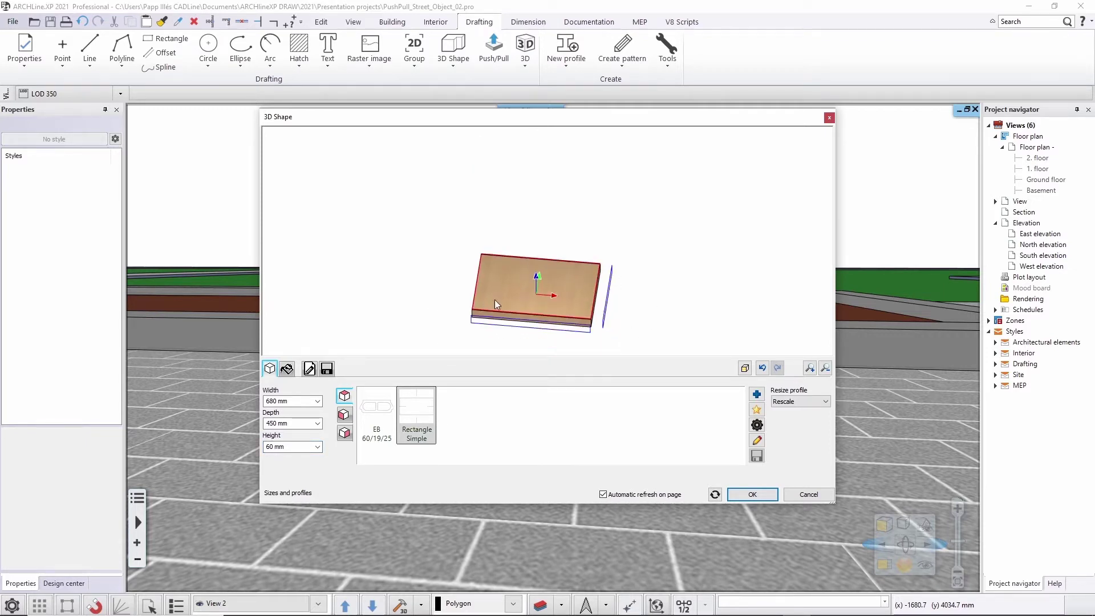
pyautogui.scroll(4, 502, 296)
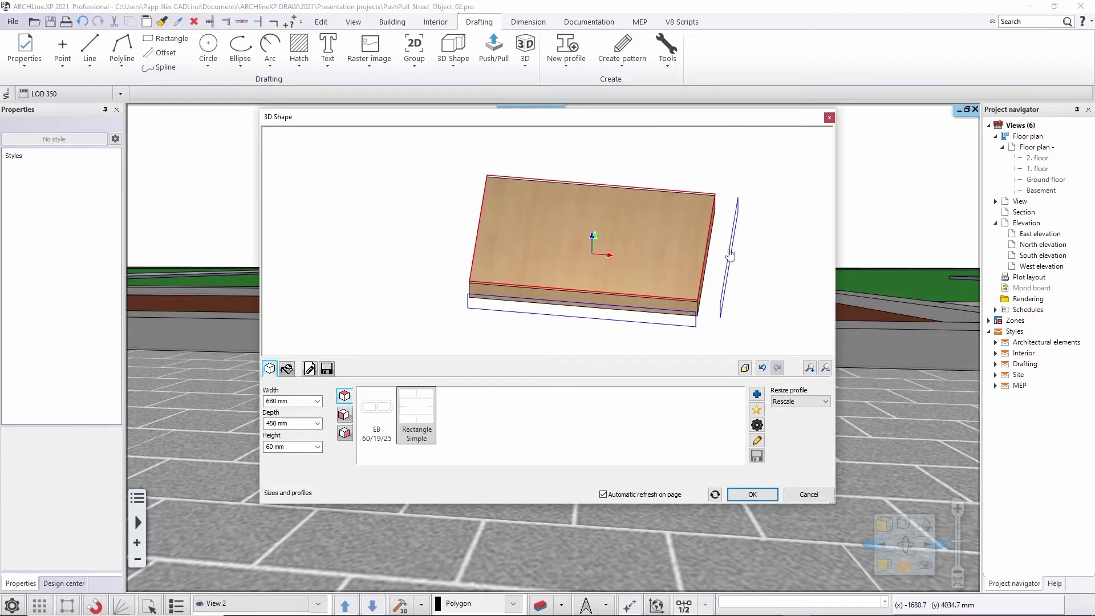
pyautogui.click(287, 368)
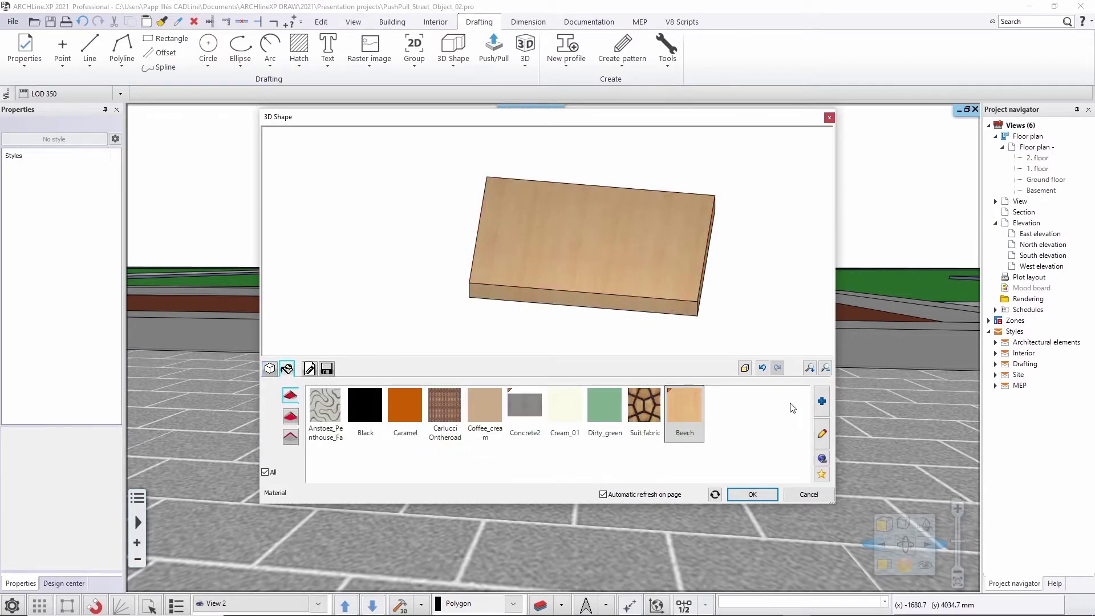
# - Replace the slab's beech with 001acajou from Wood > Softwoods and accept the shape
pyautogui.click(822, 400)
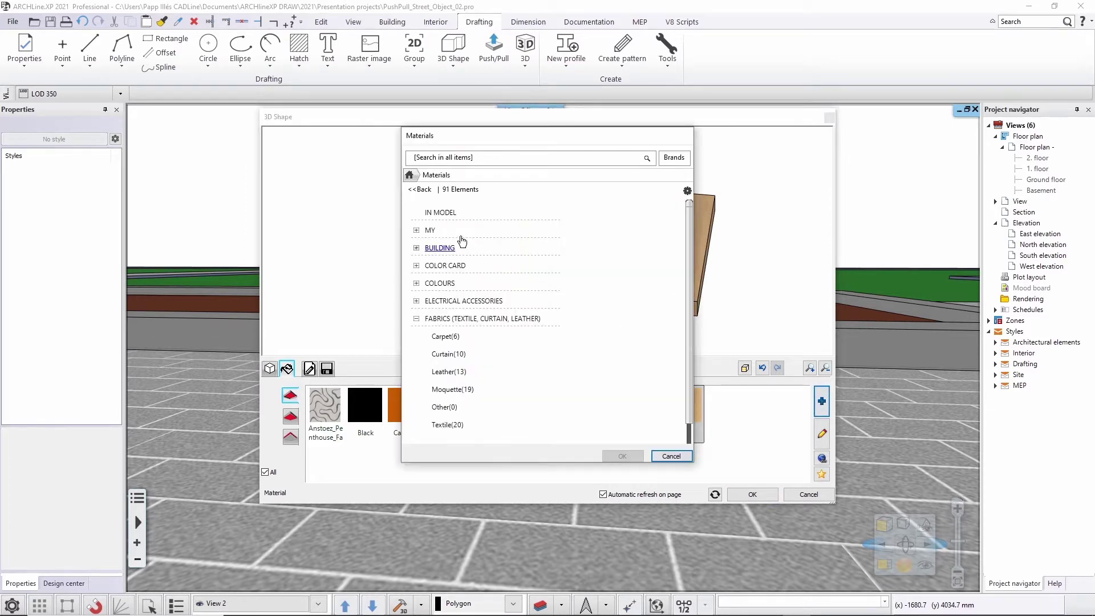
pyautogui.click(418, 318)
pyautogui.scroll(-1, 476, 399)
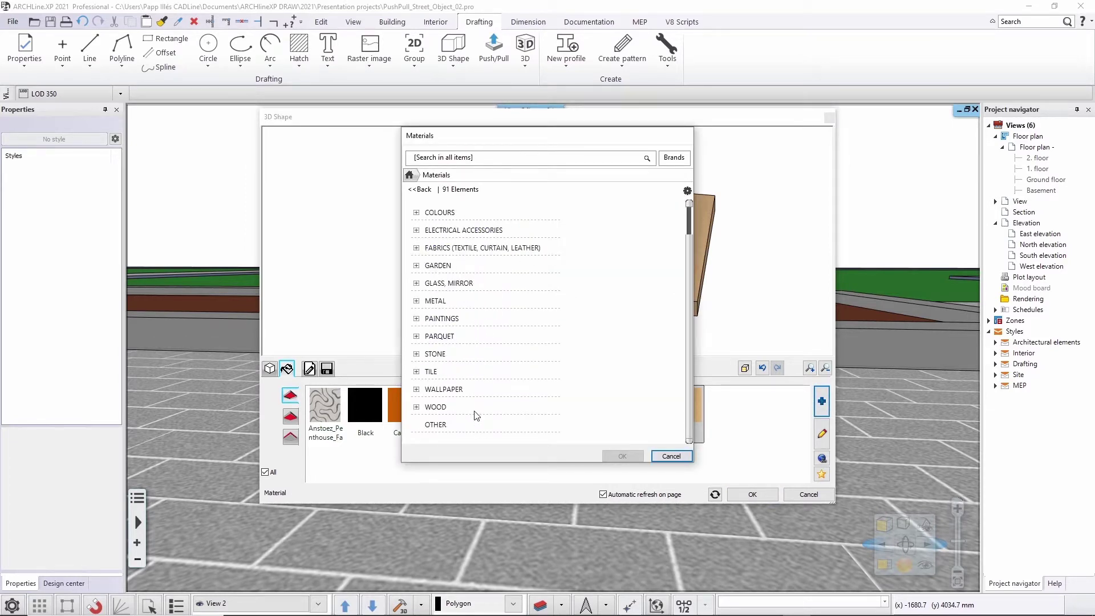
pyautogui.click(476, 408)
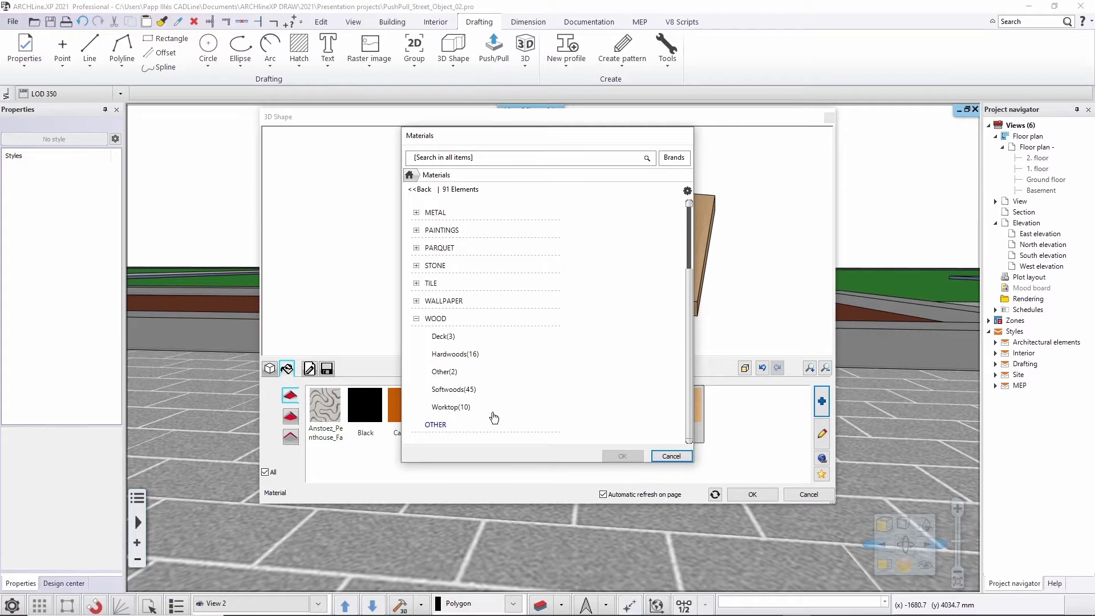
pyautogui.click(475, 390)
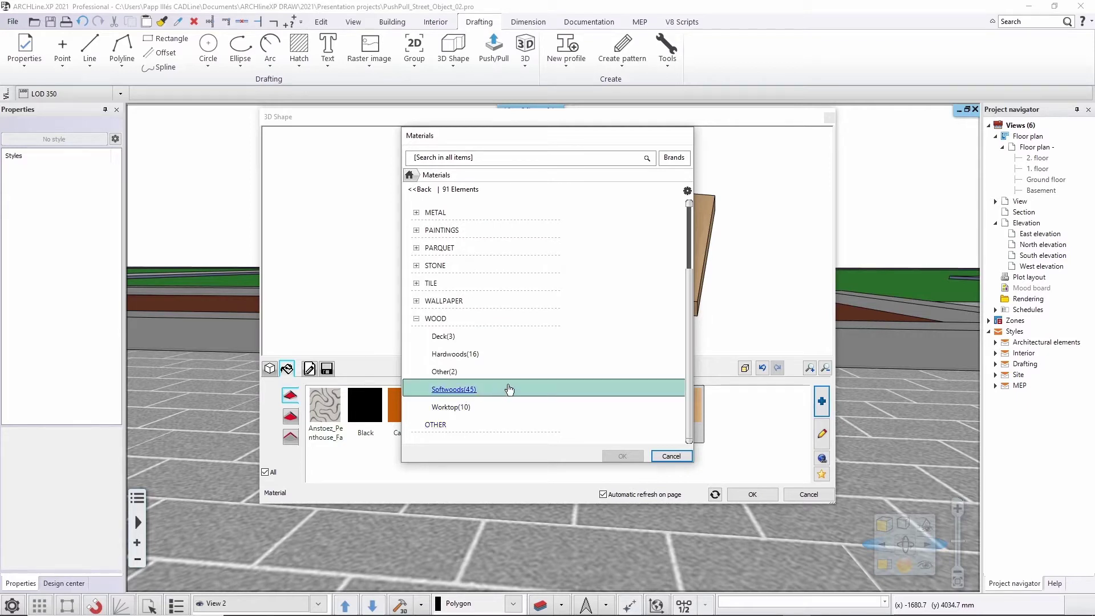
pyautogui.click(509, 390)
pyautogui.moveTo(609, 317)
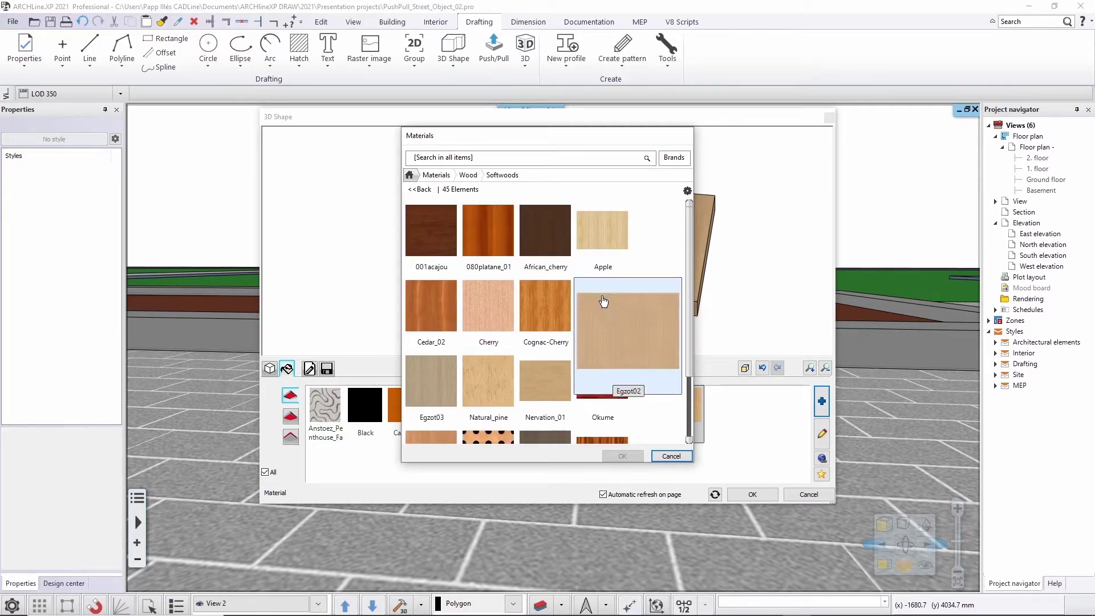
pyautogui.click(431, 231)
pyautogui.click(627, 456)
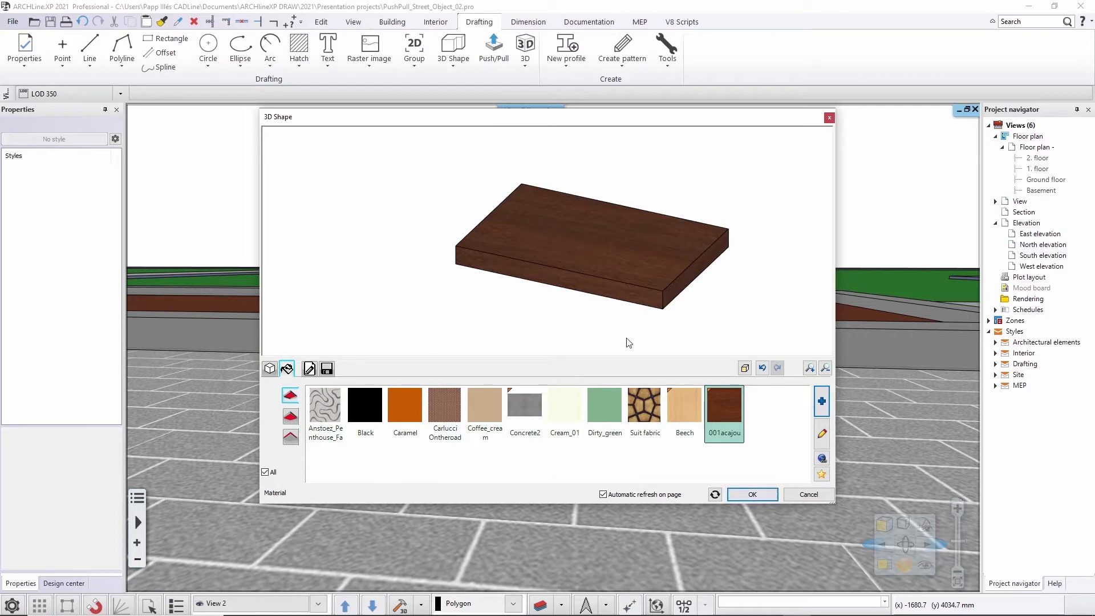
pyautogui.click(751, 494)
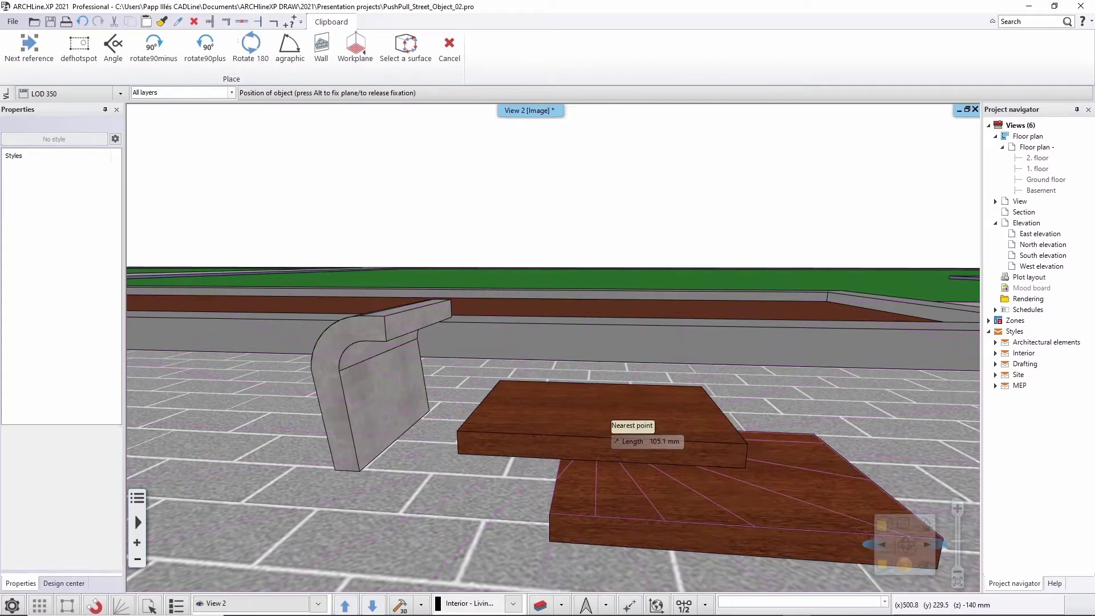
# - Place the wooden slab, then move it by its corner onto the top of the concrete leg
pyautogui.click(611, 442)
pyautogui.moveTo(614, 438); pyautogui.dragTo(666, 433, button='middle')
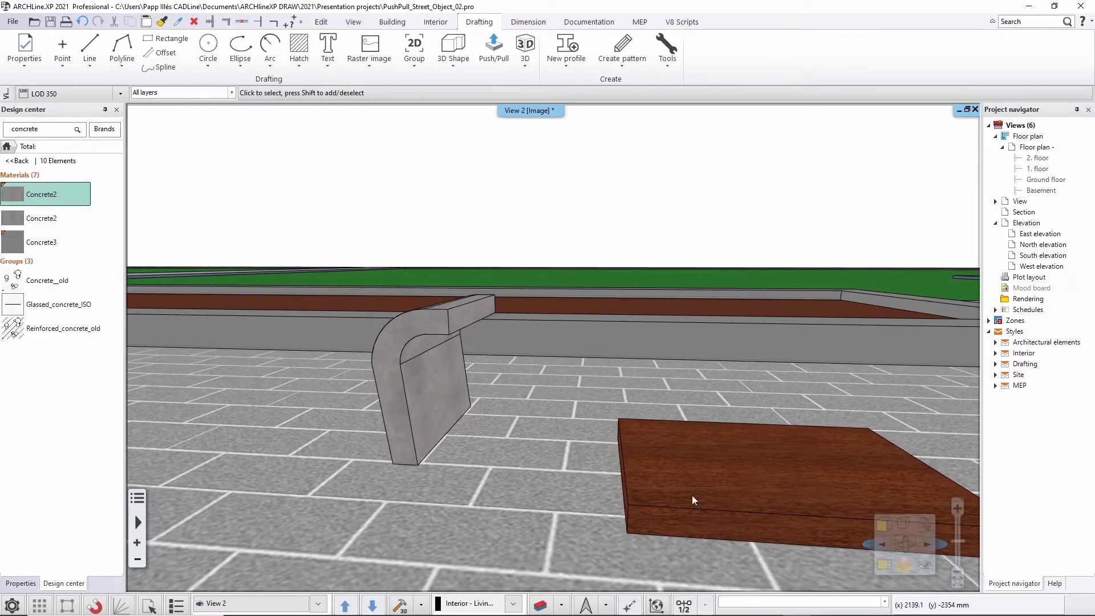
pyautogui.click(658, 461)
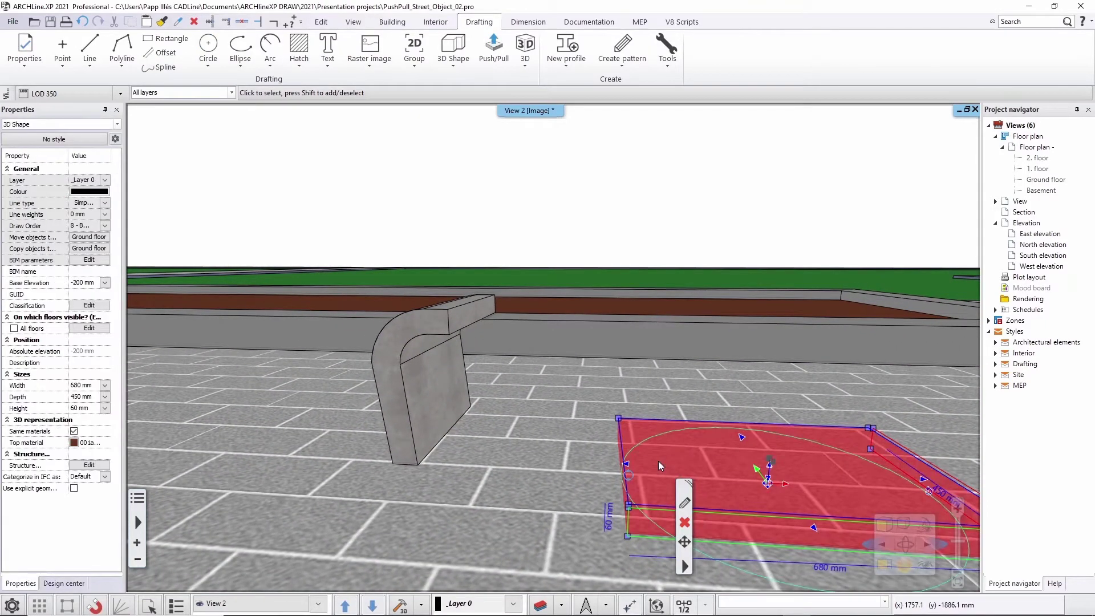
pyautogui.click(620, 422)
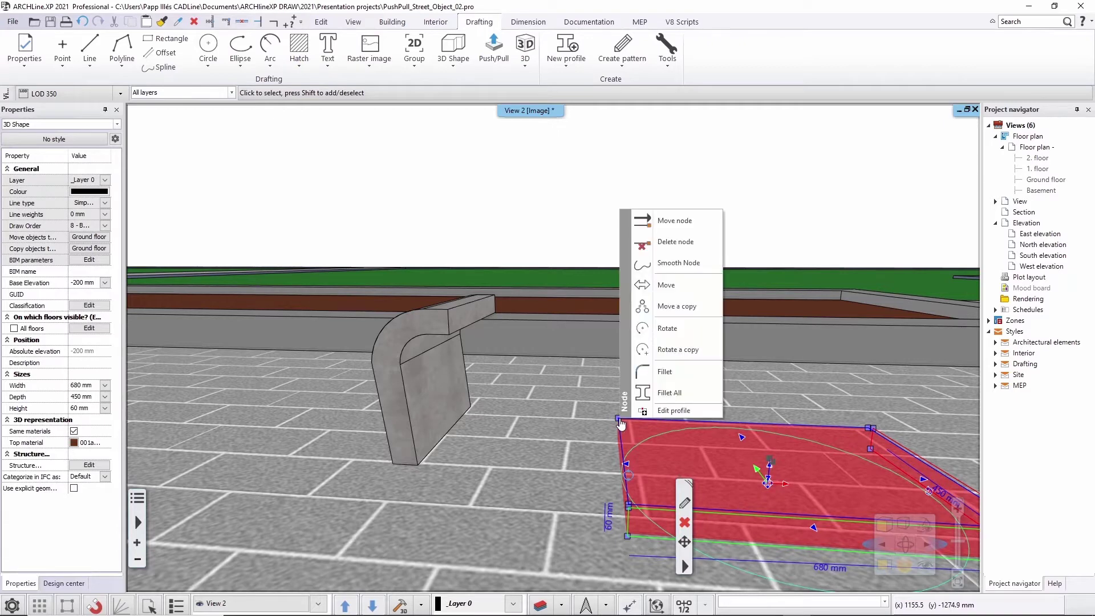
pyautogui.click(690, 288)
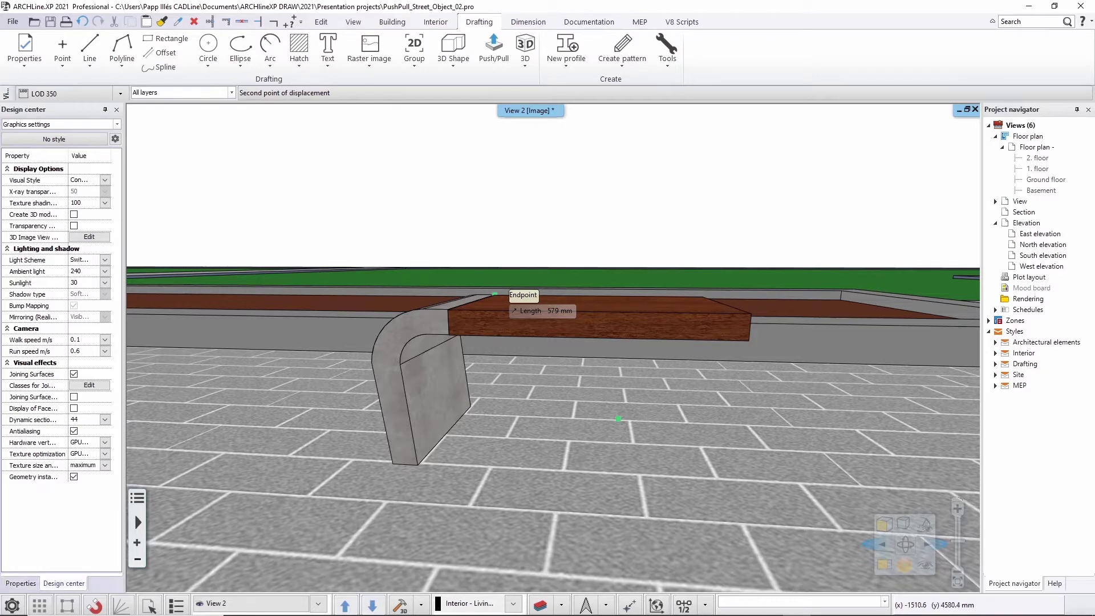
pyautogui.click(494, 294)
pyautogui.press('Escape')
# - Adjust the view around the bench and select the concrete bench end
pyautogui.moveTo(553, 317); pyautogui.dragTo(491, 394, button='middle')
pyautogui.scroll(-2, 503, 385)
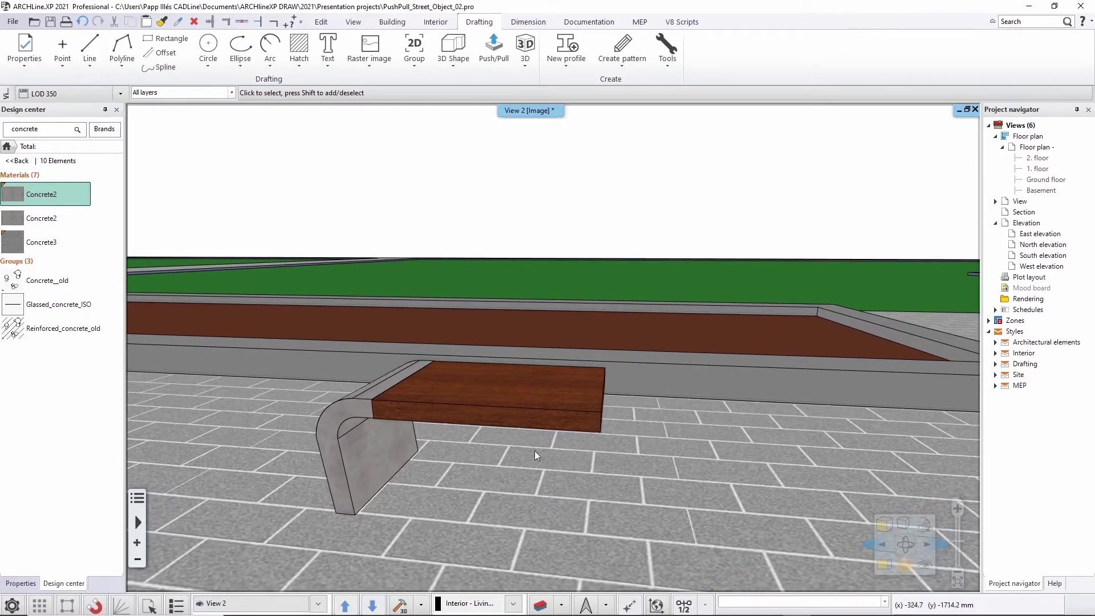
pyautogui.moveTo(710, 476); pyautogui.dragTo(675, 481, button='middle')
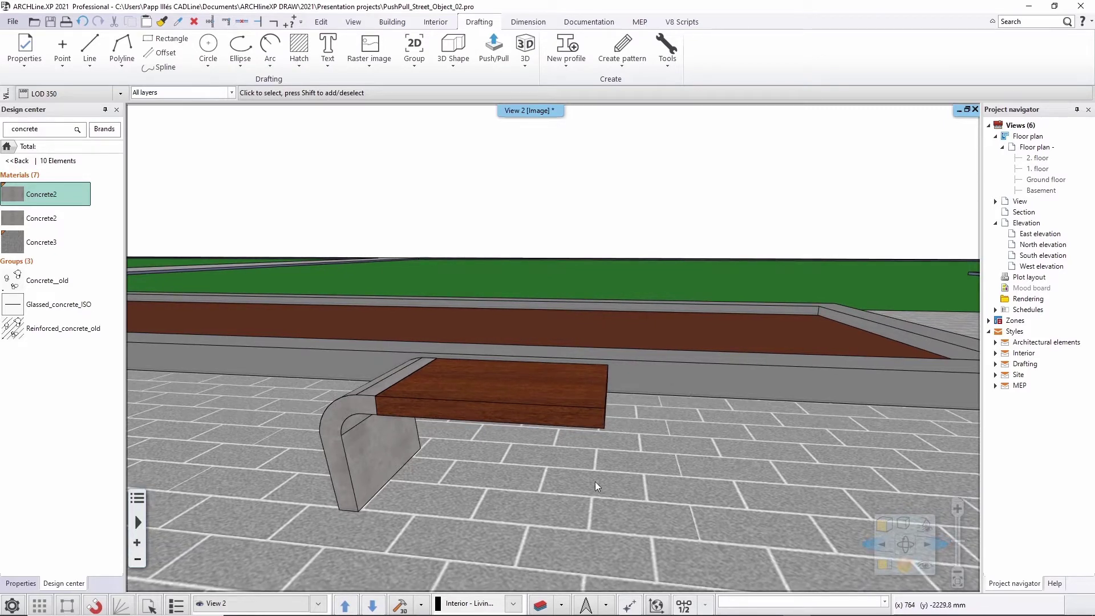
pyautogui.click(380, 449)
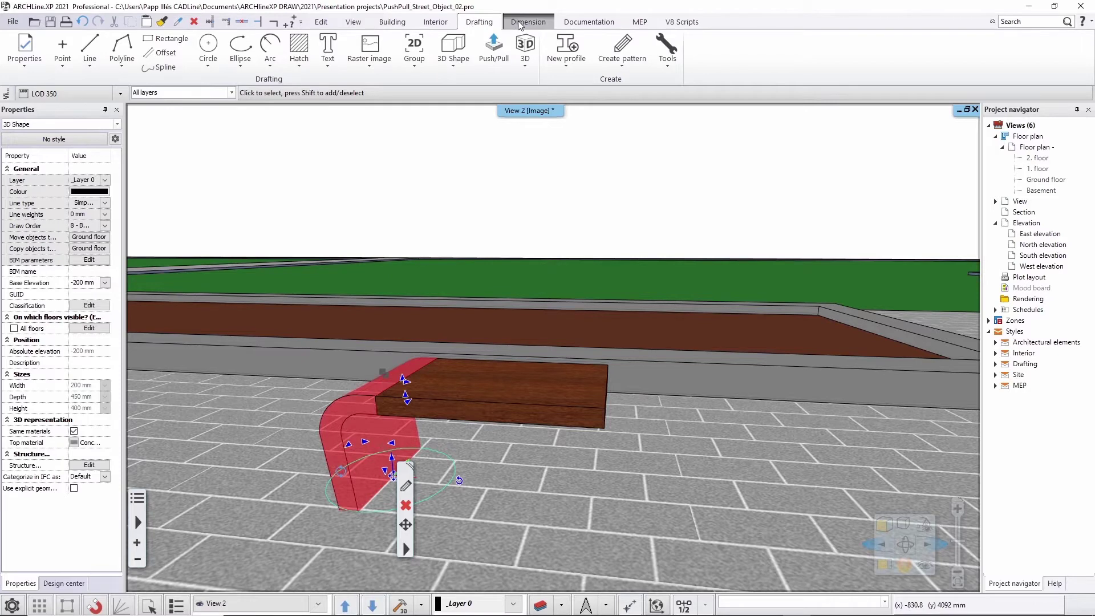
# - Save the curved concrete support as library object 'Concrete bench part' under Bench parts
pyautogui.click(435, 21)
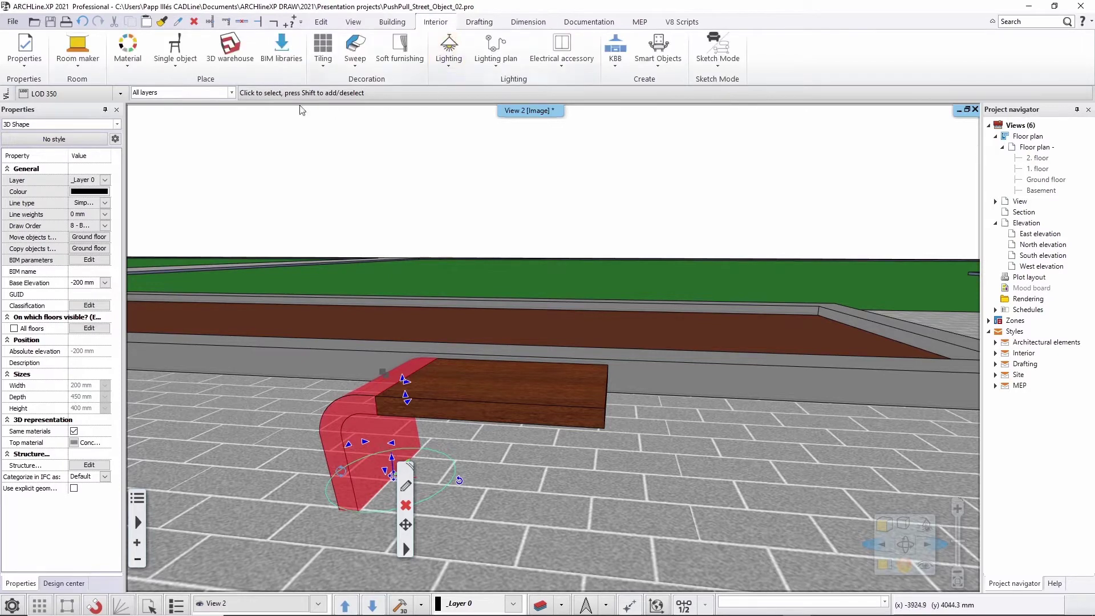
pyautogui.click(174, 55)
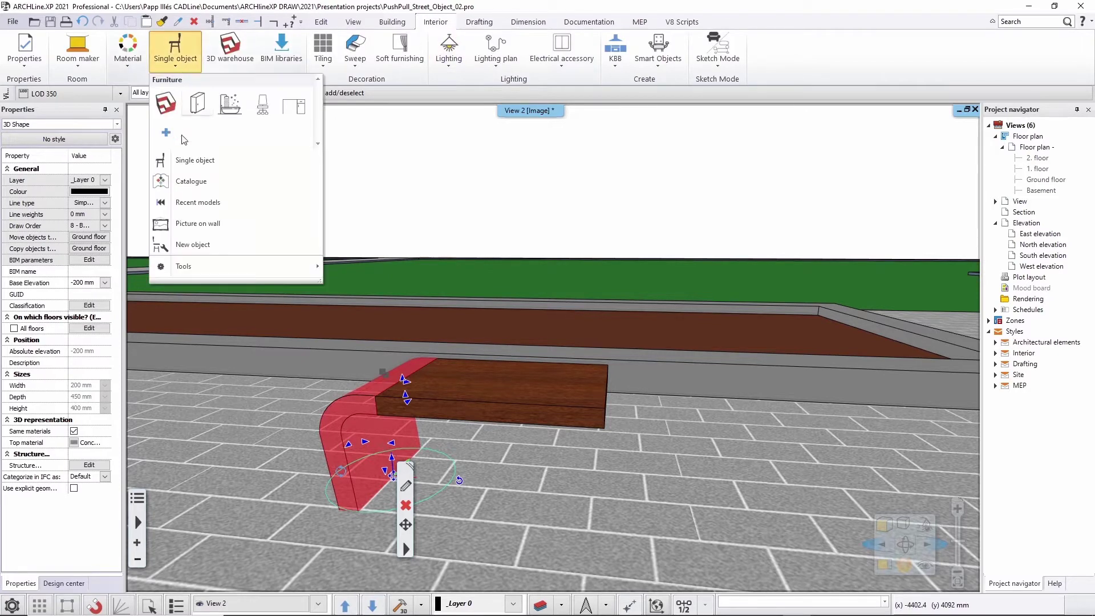
pyautogui.click(190, 252)
pyautogui.press('Return')
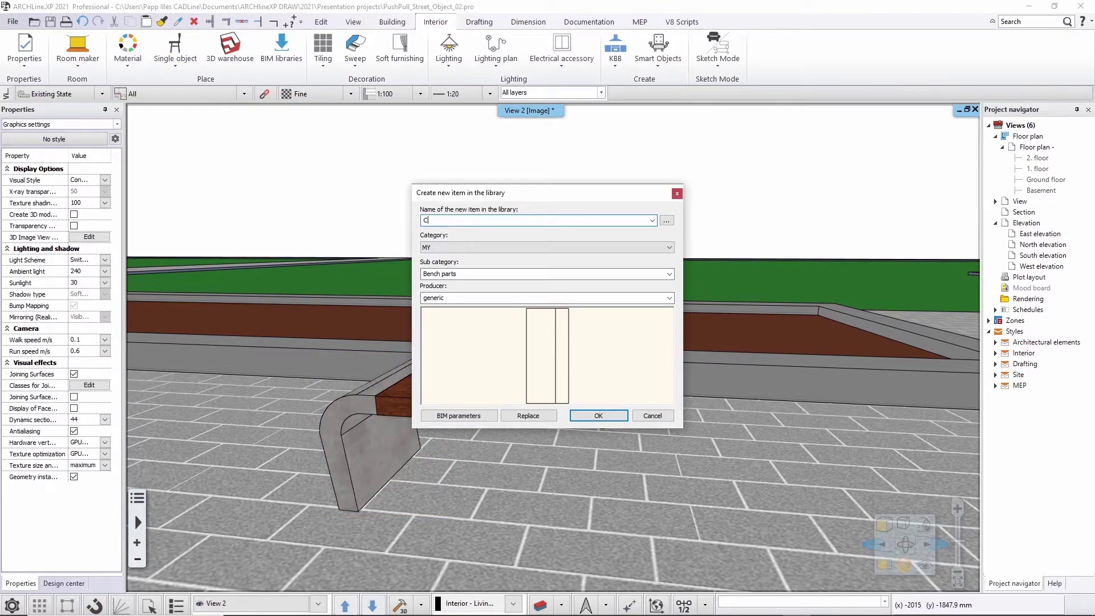
pyautogui.write('Concrete bench part')
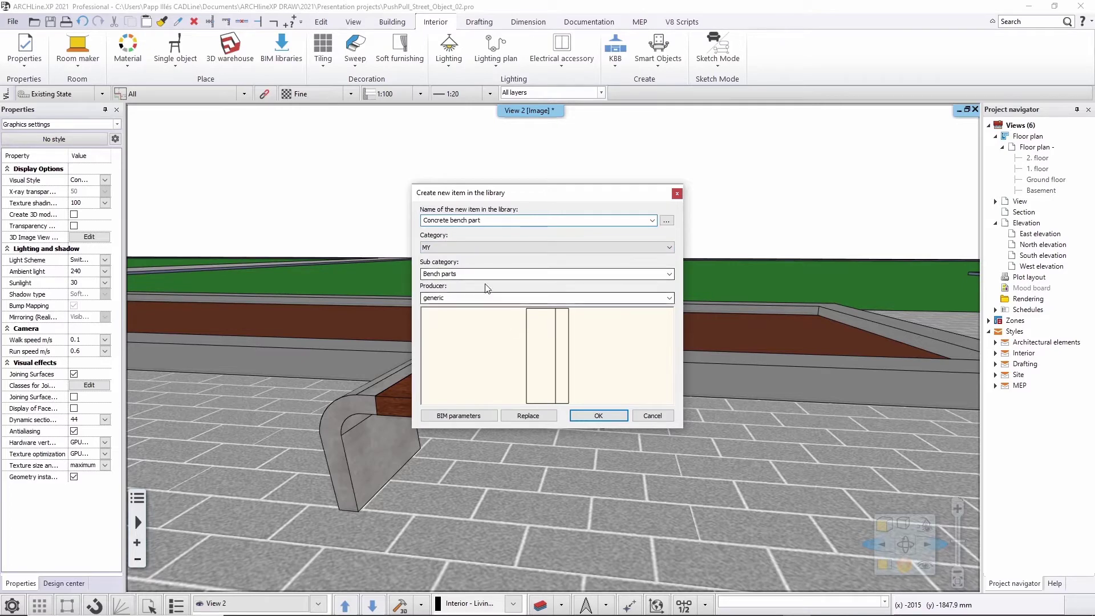
pyautogui.click(587, 415)
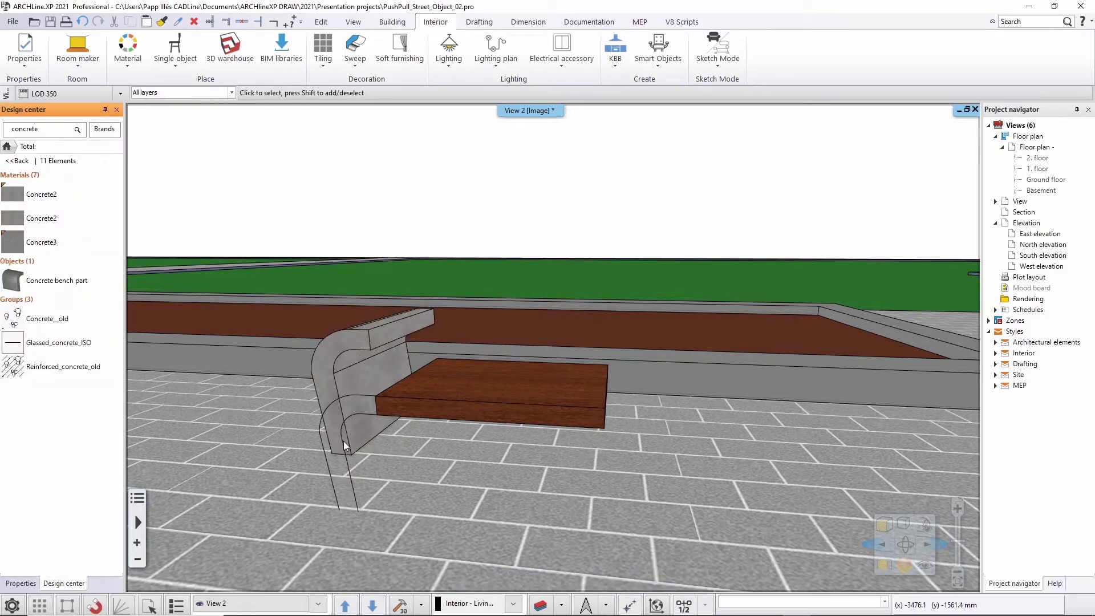
# - Move the bench end onto the matching corner and show it on the floor plan
pyautogui.click(356, 385)
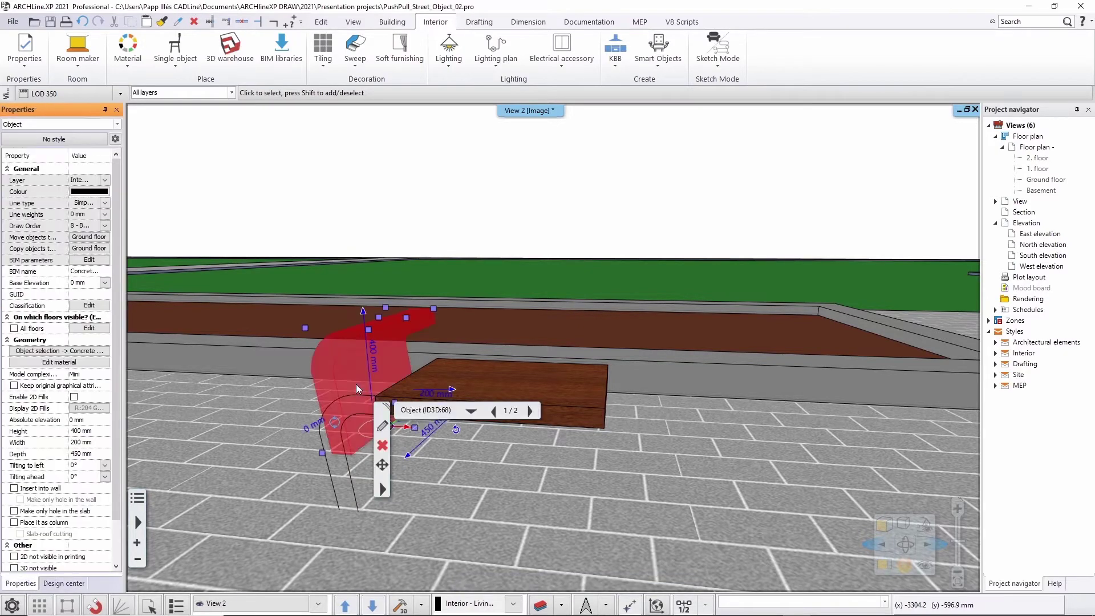
pyautogui.click(323, 454)
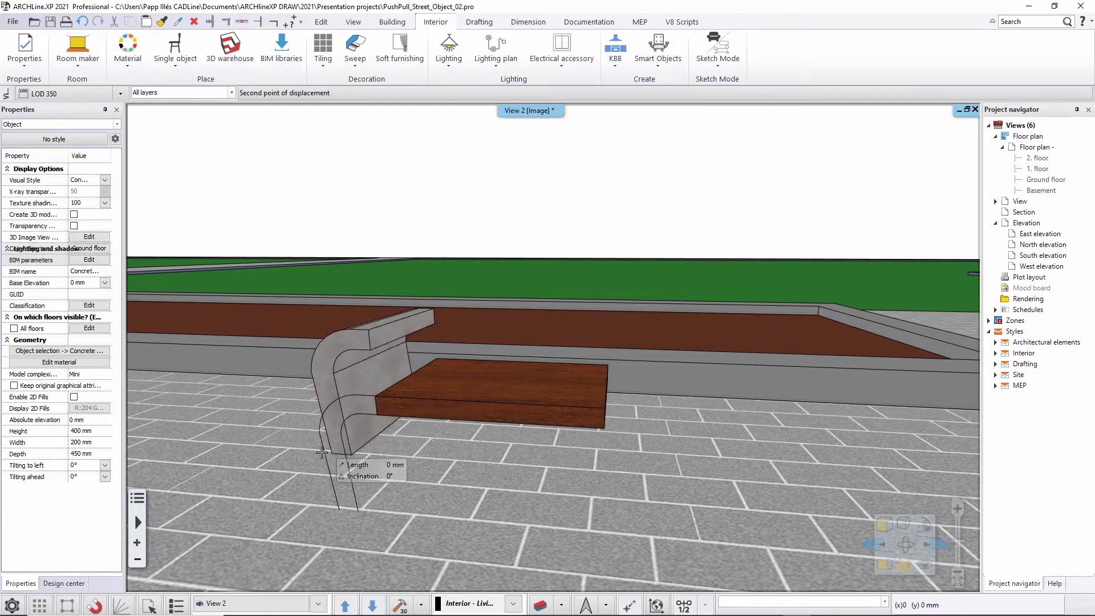
pyautogui.press('shift')
pyautogui.click(333, 508)
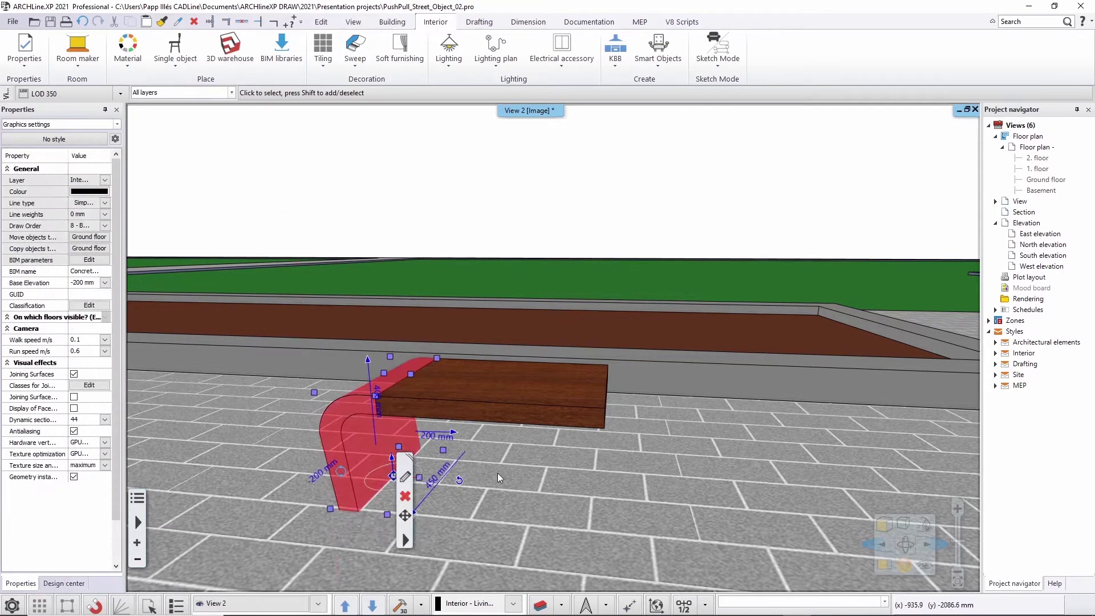
pyautogui.press('Escape')
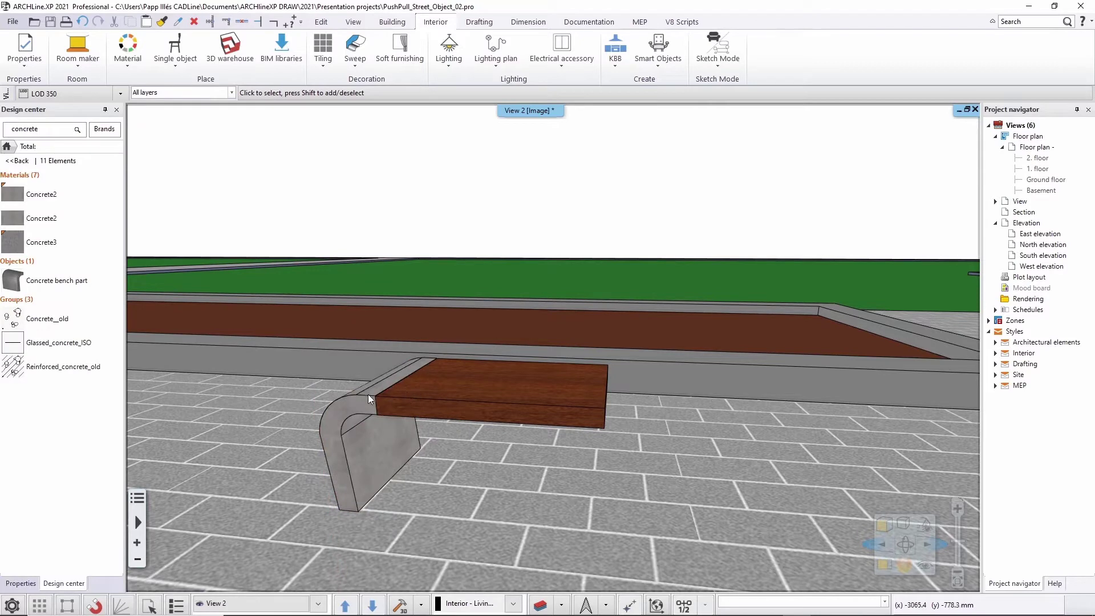
pyautogui.rightClick(378, 448)
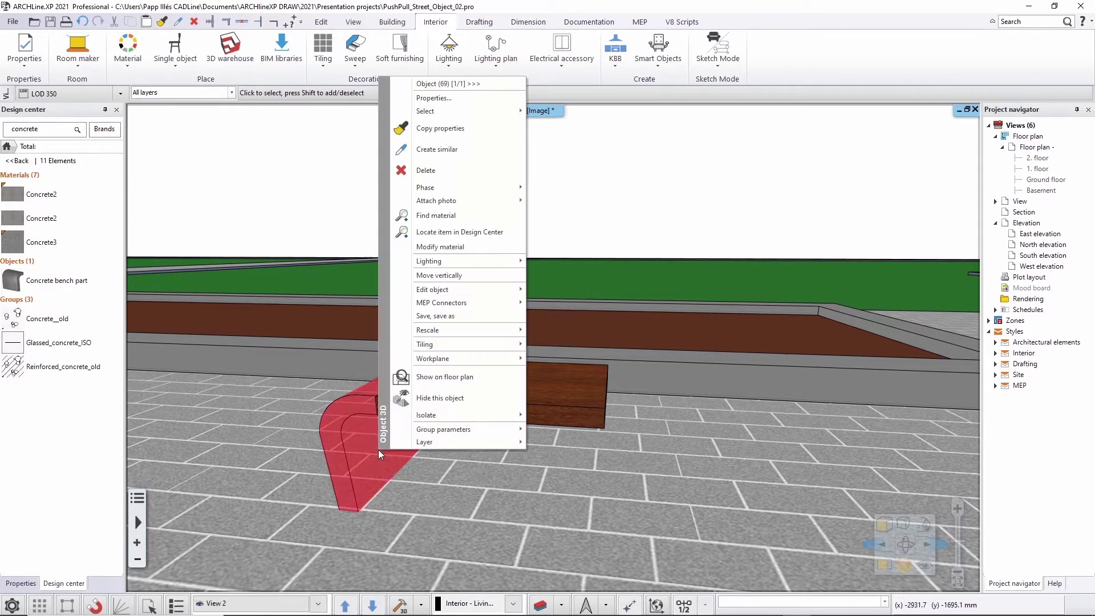
pyautogui.click(447, 380)
# - Mirror a copy of the bench end about the slab's midline, then return to the maximized 3D view
pyautogui.moveTo(484, 349)
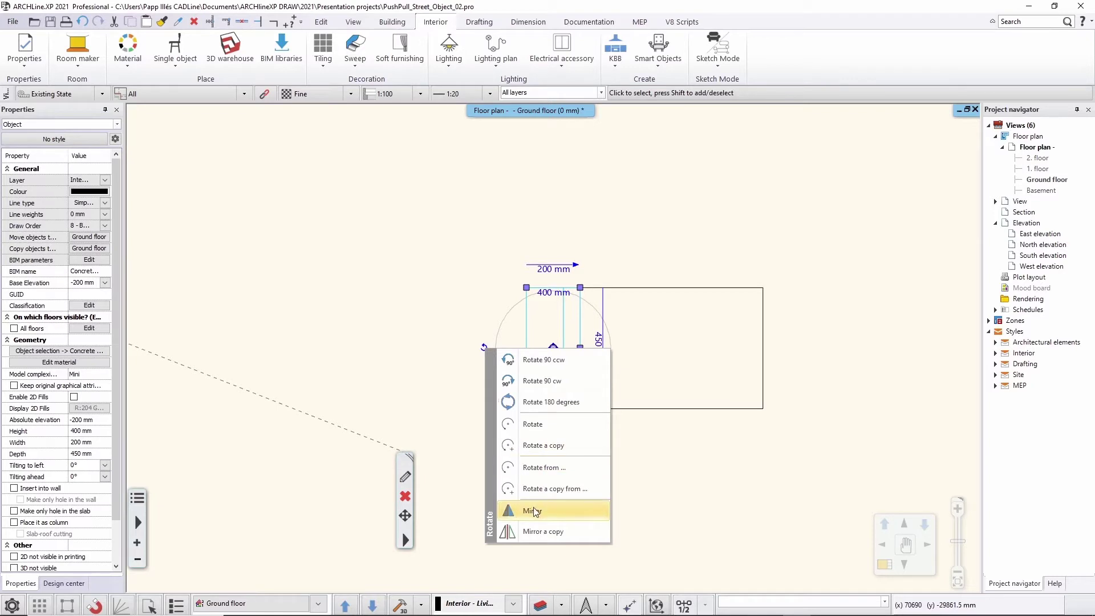
pyautogui.click(559, 531)
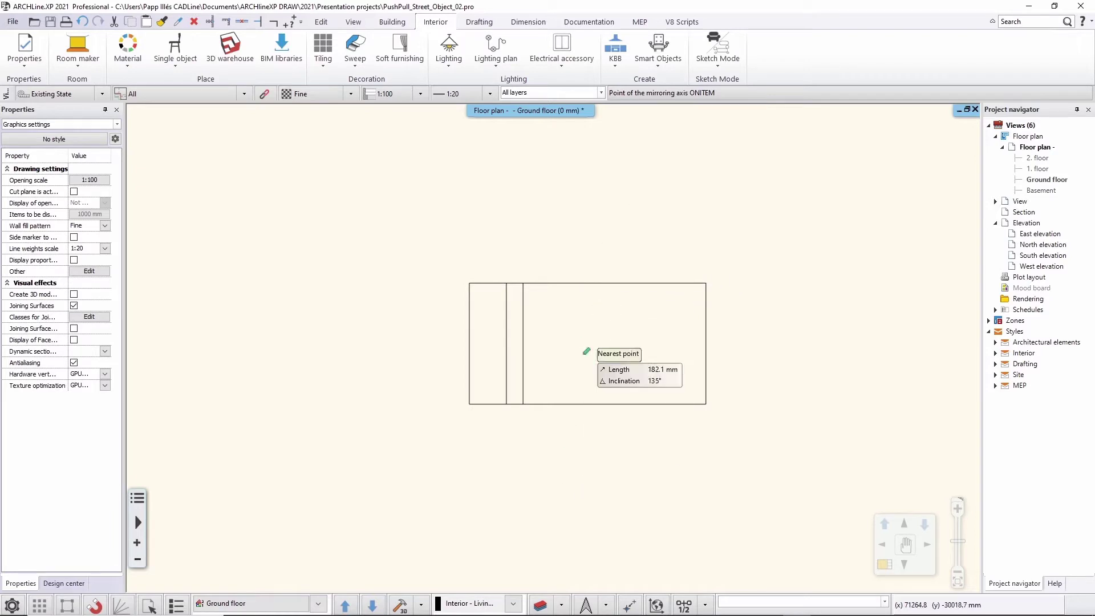
pyautogui.click(685, 606)
pyautogui.click(523, 284)
pyautogui.click(705, 284)
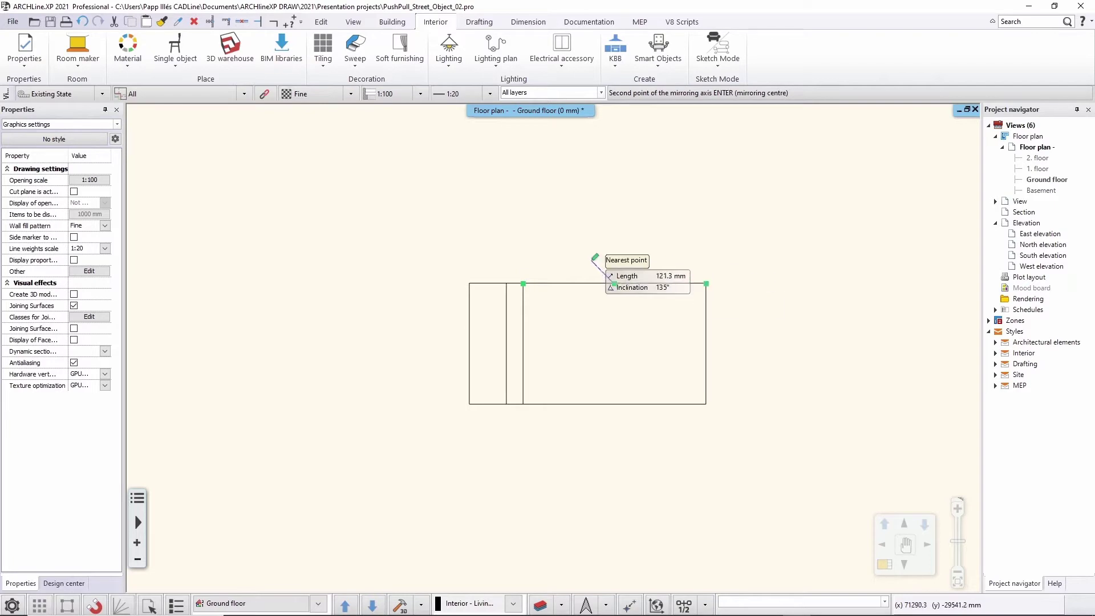
pyautogui.click(618, 473)
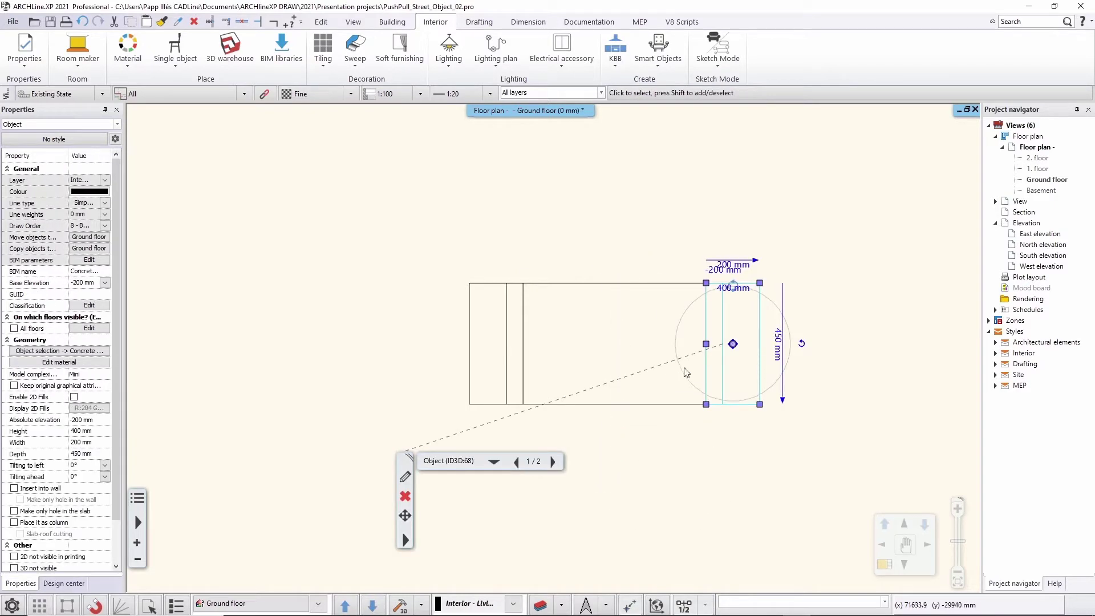
pyautogui.press('Escape')
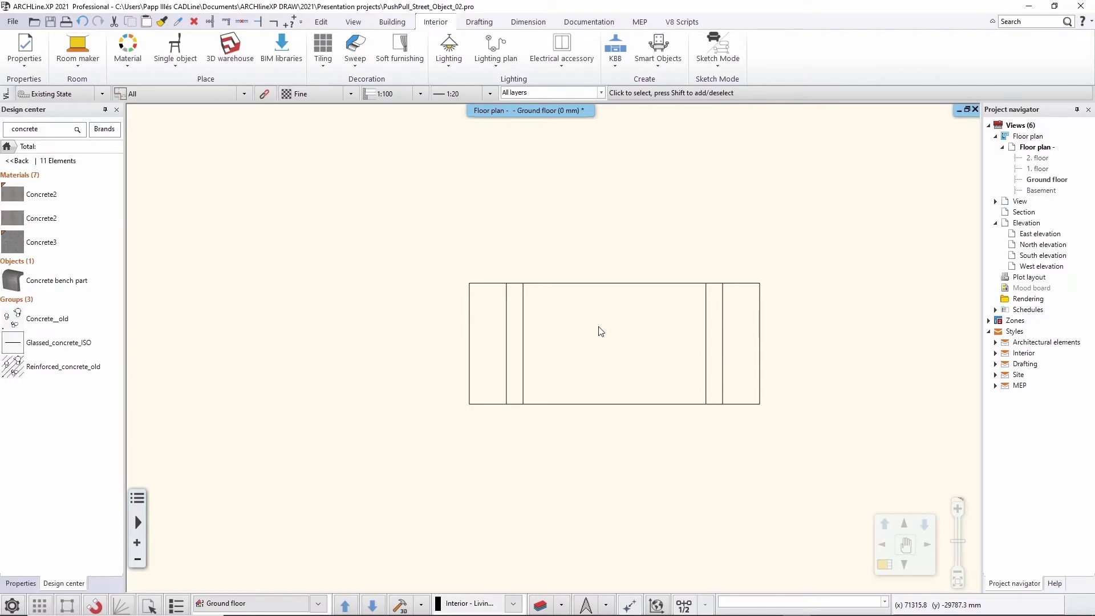
pyautogui.hotkey('ctrl', 'F5')
pyautogui.doubleClick(708, 355)
pyautogui.moveTo(747, 388); pyautogui.dragTo(488, 391, button='middle')
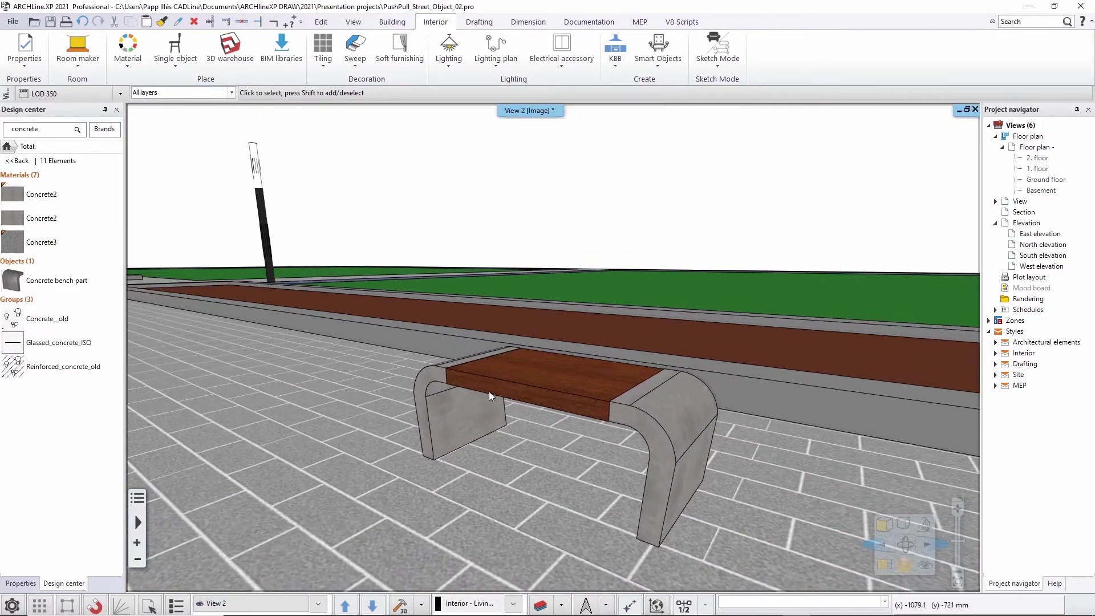
# - Orbit and pan around the bench, briefly selecting and deselecting the wooden seat
pyautogui.scroll(-3, 488, 389)
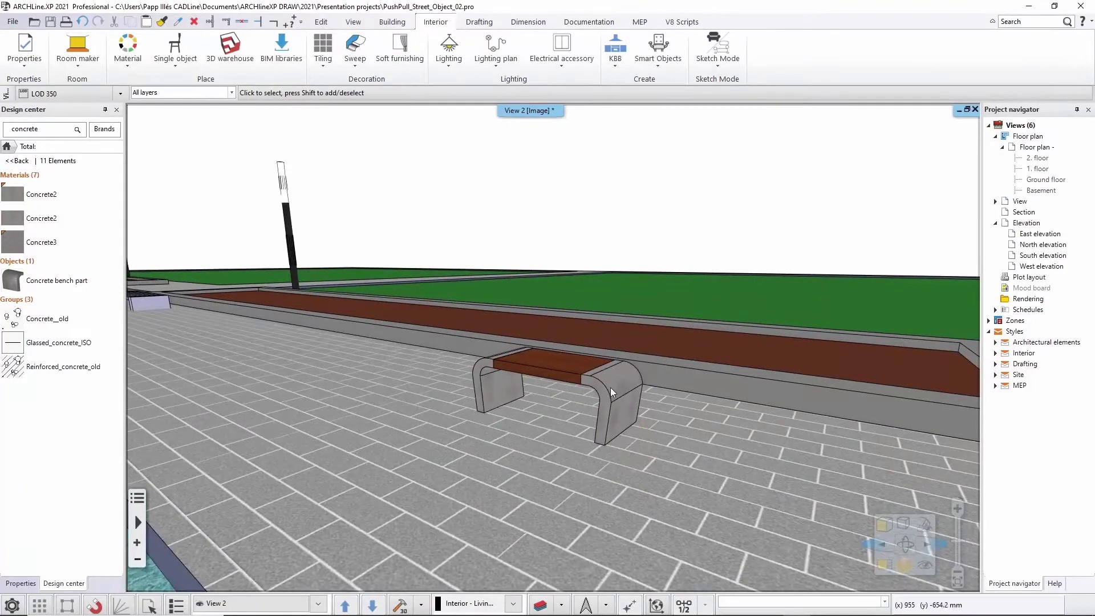
pyautogui.moveTo(607, 433); pyautogui.dragTo(630, 402, button='middle')
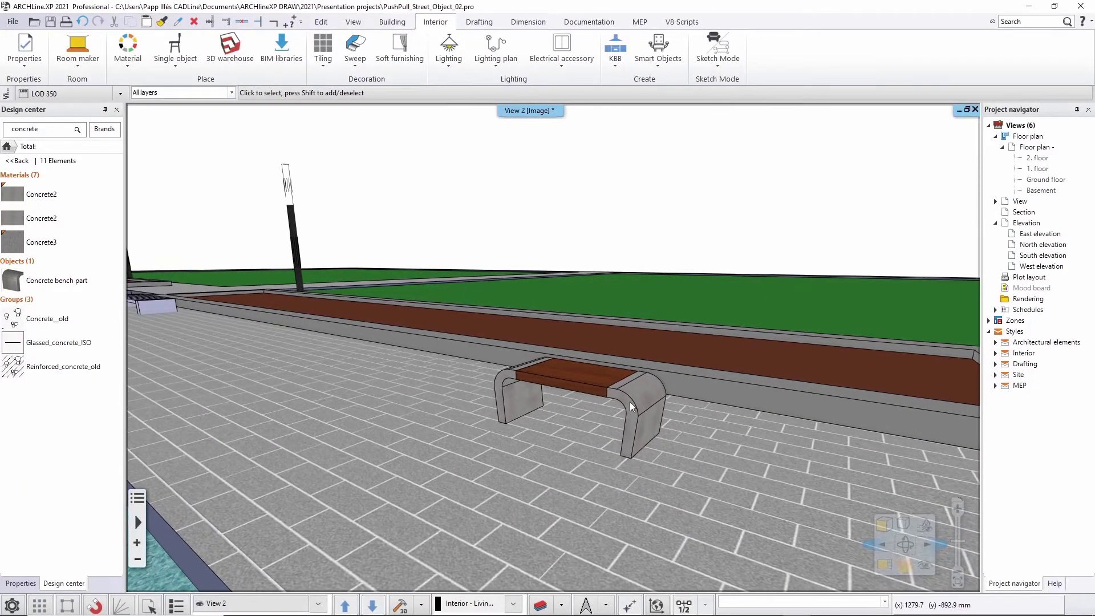
pyautogui.click(559, 391)
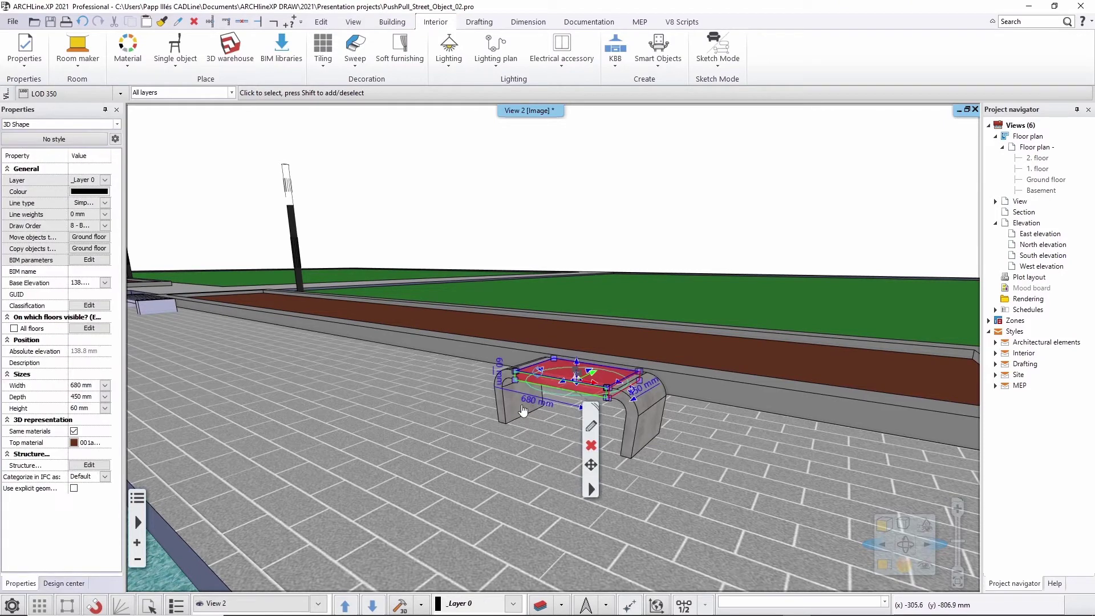
pyautogui.press('Escape')
pyautogui.moveTo(577, 404); pyautogui.dragTo(600, 409, button='middle')
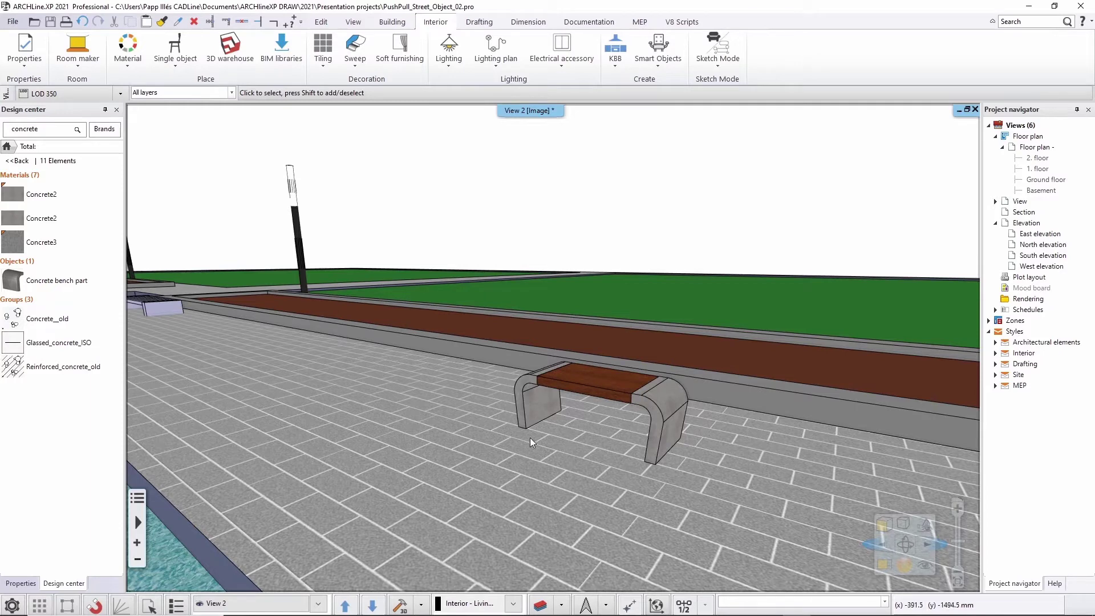
pyautogui.moveTo(654, 477); pyautogui.dragTo(635, 467, button='middle')
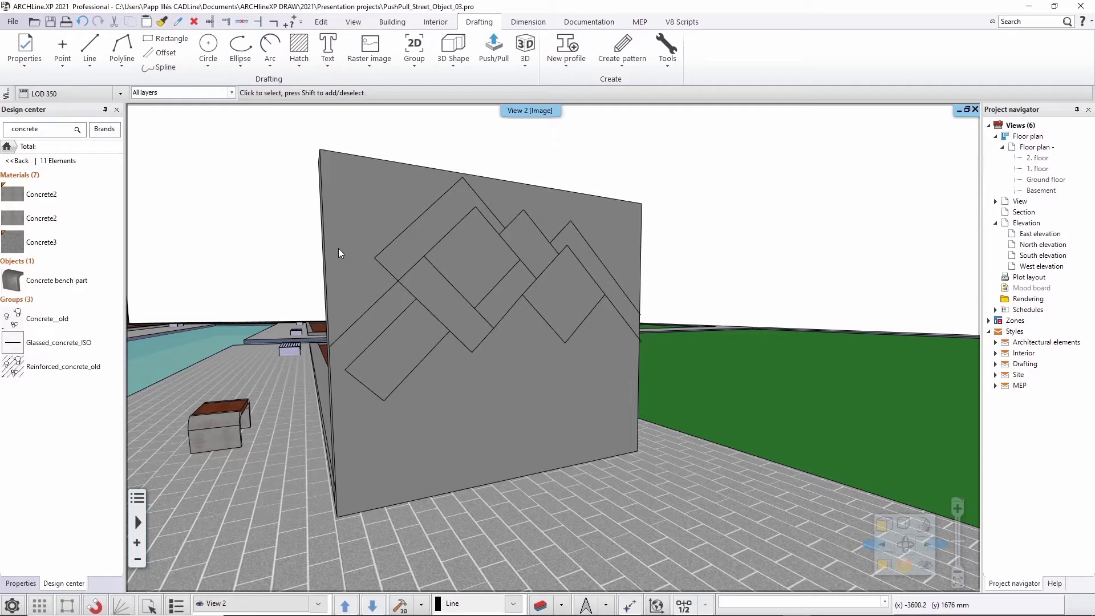
# - Pull the wall's upper diamond panel out to the wall's edge with Push/Pull
pyautogui.moveTo(484, 288); pyautogui.dragTo(583, 292, button='middle')
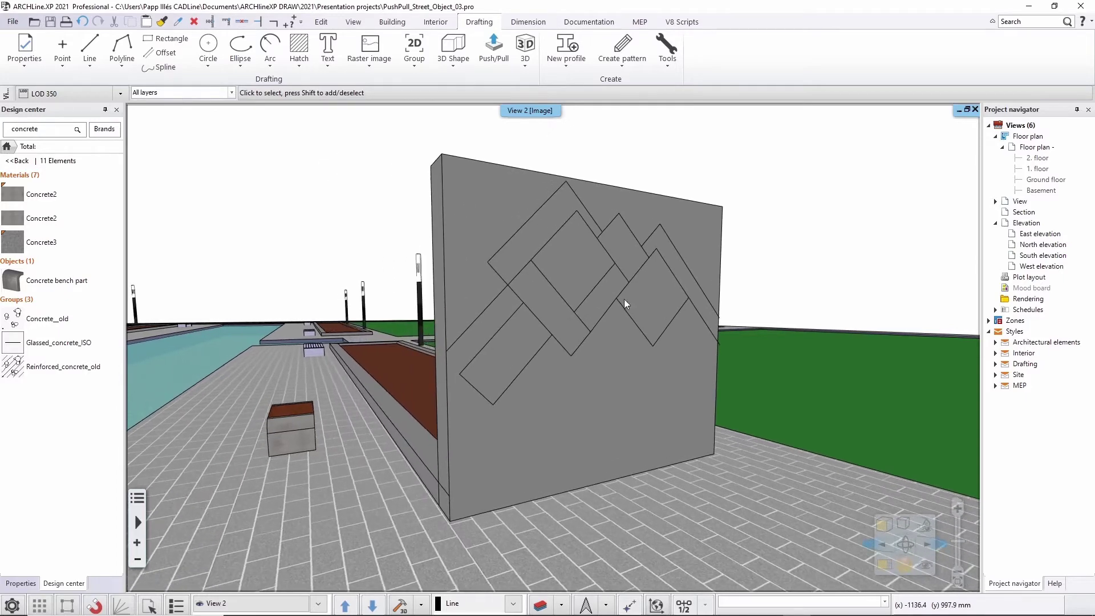
pyautogui.click(468, 210)
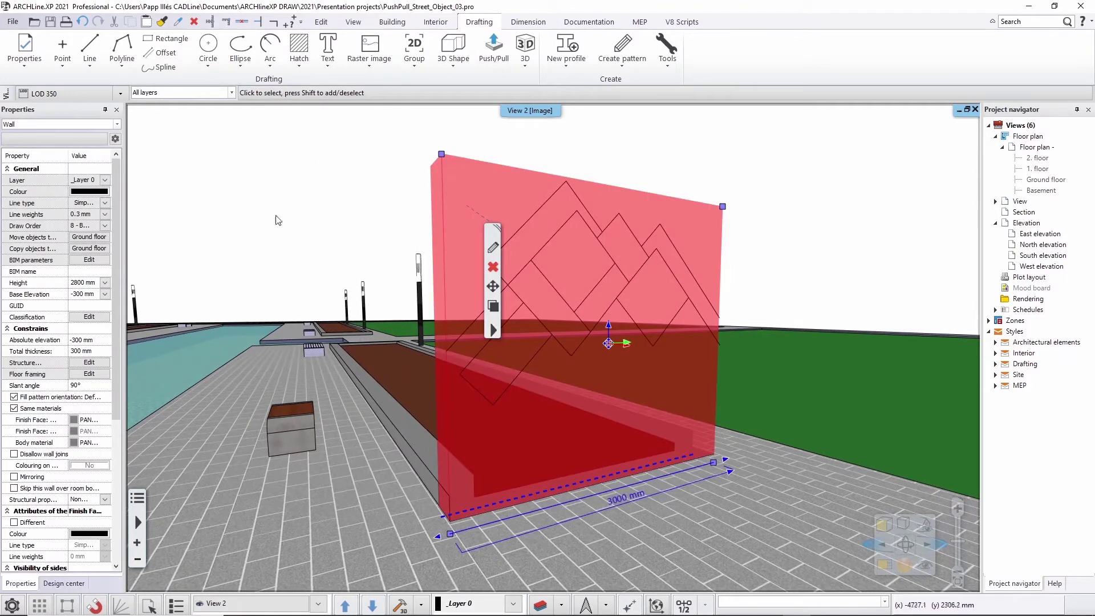
pyautogui.click(299, 235)
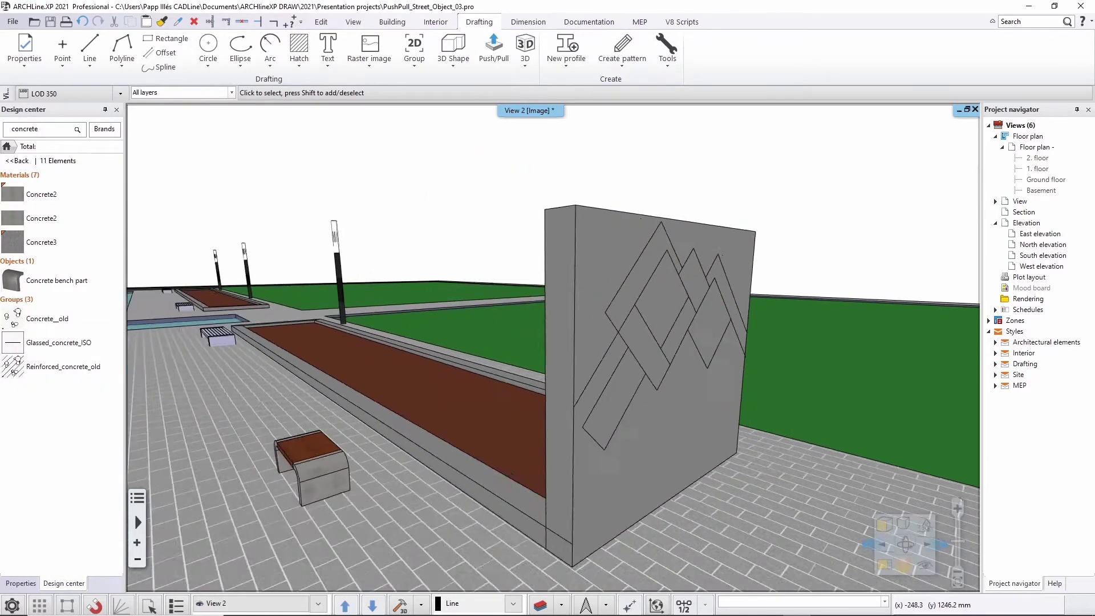
pyautogui.moveTo(557, 278); pyautogui.dragTo(524, 278, button='middle')
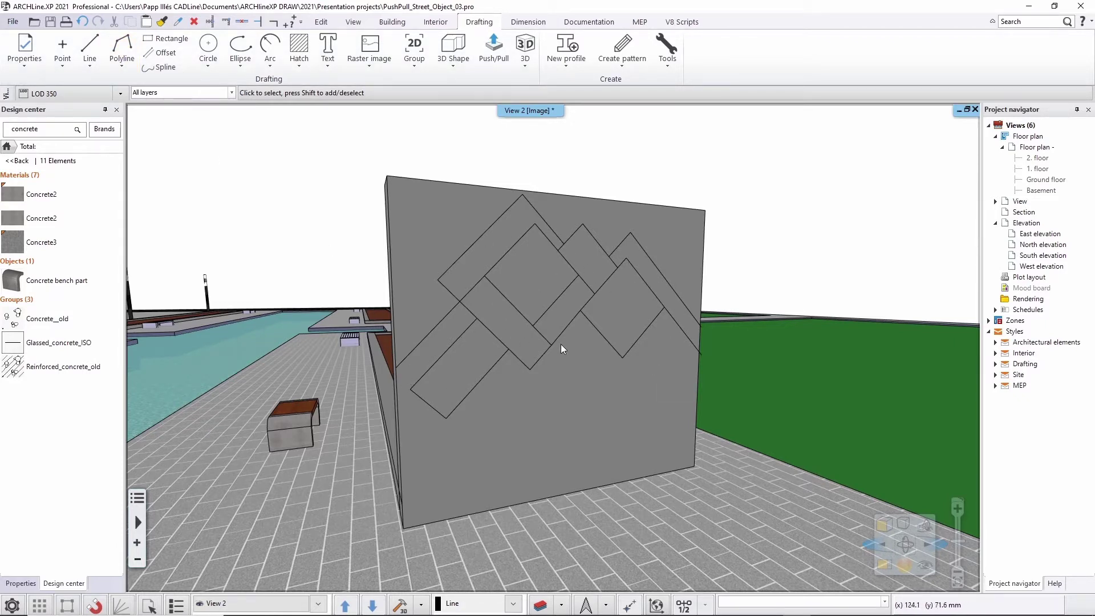
pyautogui.click(494, 55)
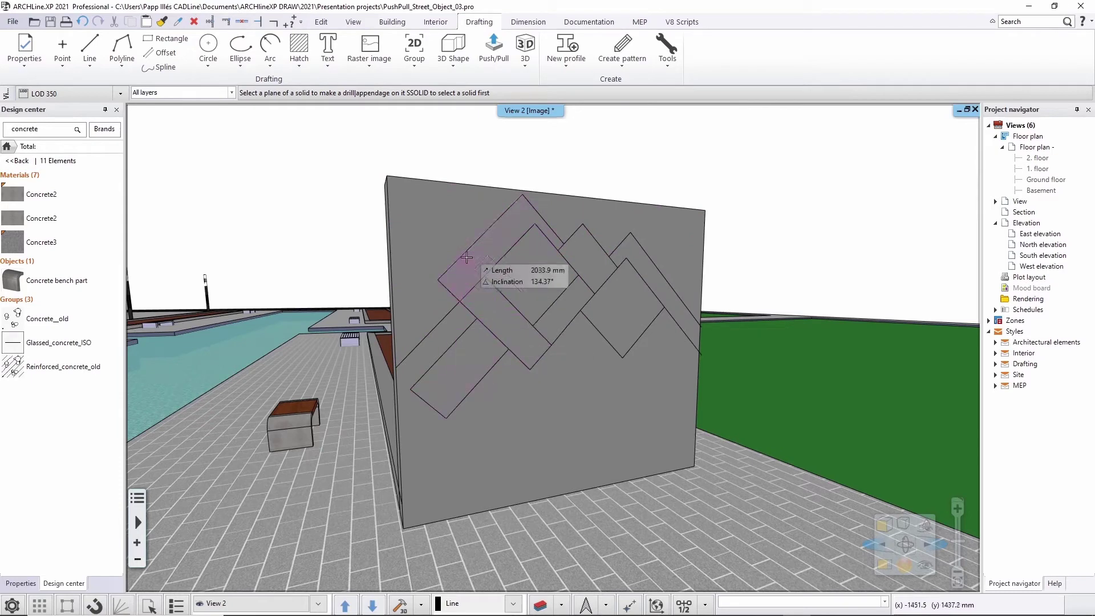
pyautogui.click(484, 250)
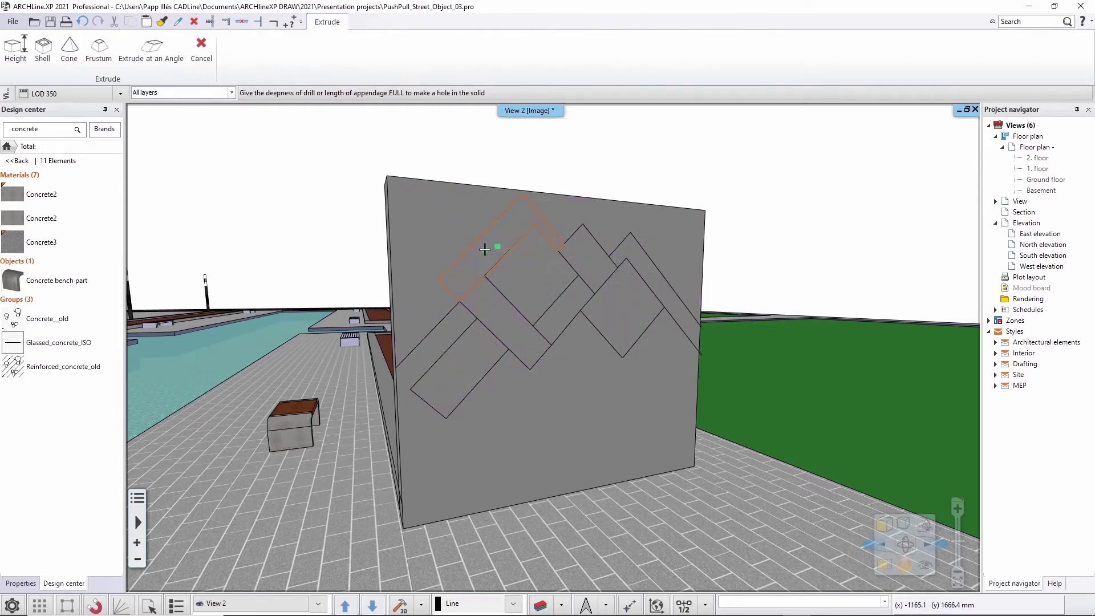
pyautogui.moveTo(547, 268); pyautogui.dragTo(687, 274, button='middle')
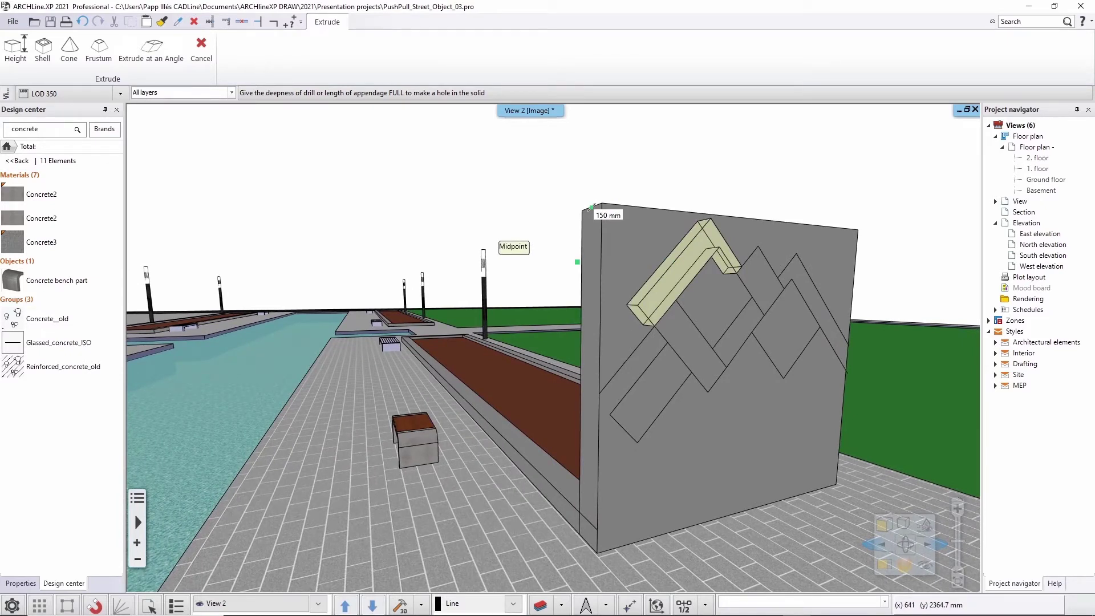
pyautogui.click(721, 207)
# - Cut away the wall's upper part by pushing the area above the pattern through the wall
pyautogui.moveTo(713, 273); pyautogui.dragTo(502, 277, button='middle')
pyautogui.moveTo(365, 337); pyautogui.dragTo(422, 337, button='middle')
pyautogui.scroll(3, 545, 281)
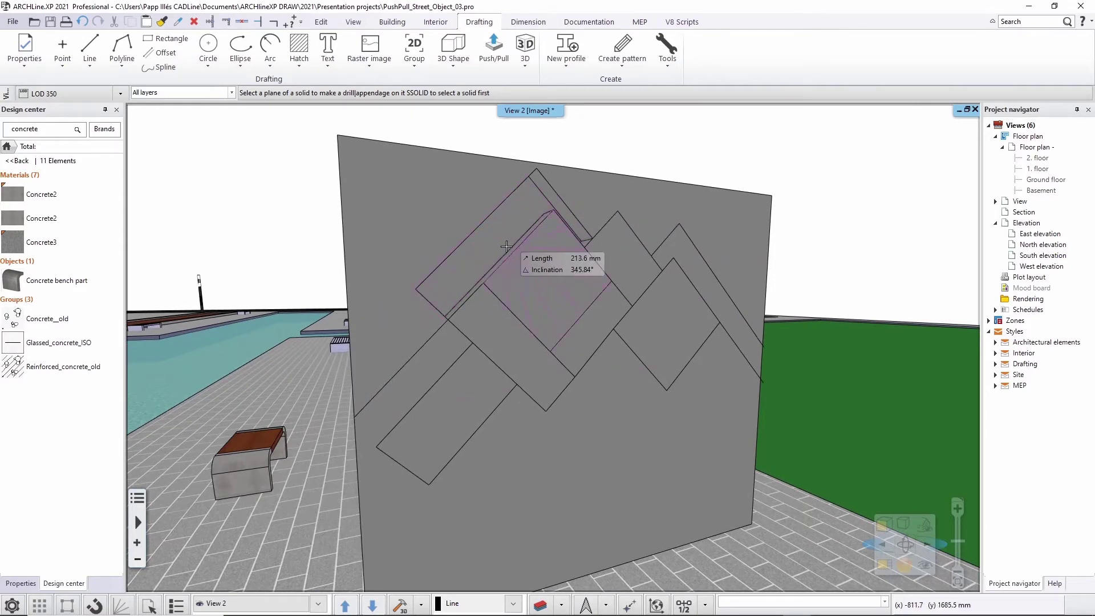
pyautogui.click(604, 196)
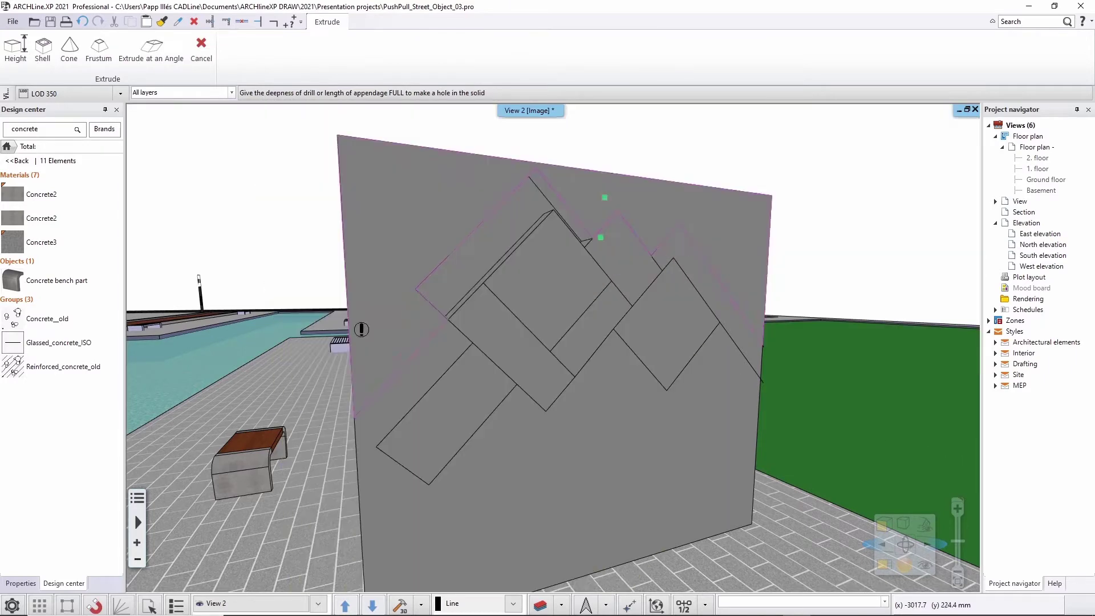
pyautogui.moveTo(312, 317); pyautogui.dragTo(593, 305, button='middle')
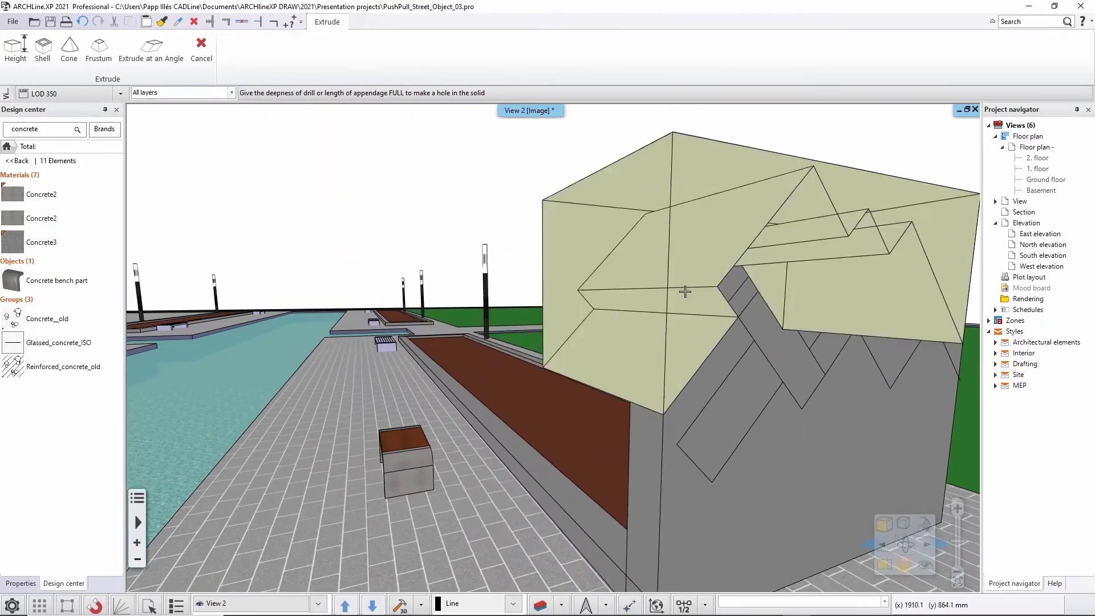
pyautogui.click(648, 268)
# - Extrude one panel face out by 50 mm and another to an edge midpoint
pyautogui.moveTo(728, 295); pyautogui.dragTo(638, 296, button='middle')
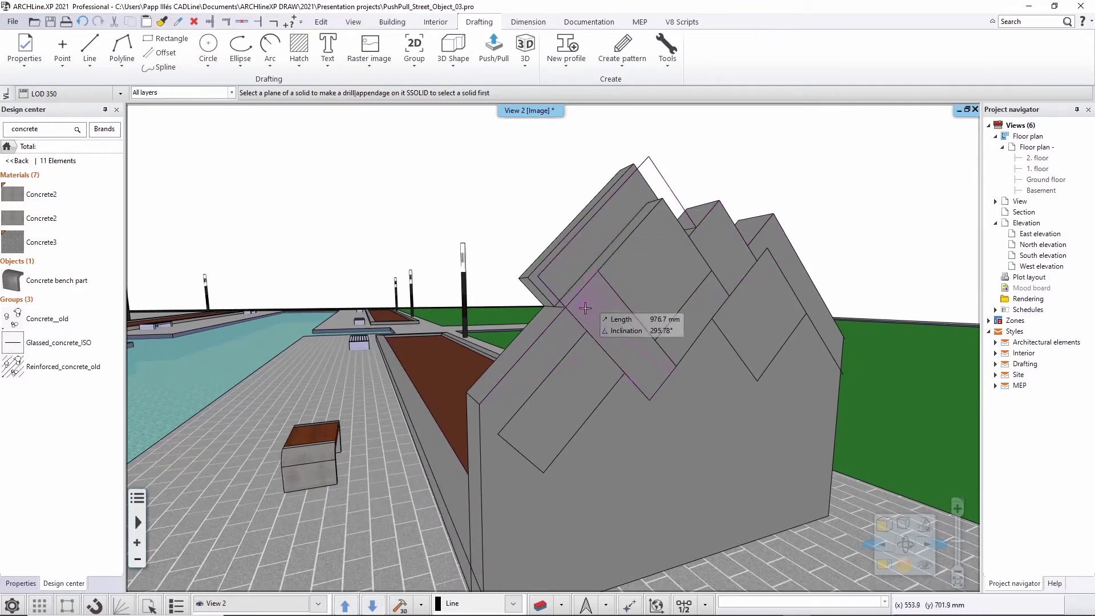
pyautogui.moveTo(627, 222); pyautogui.dragTo(493, 214, button='middle')
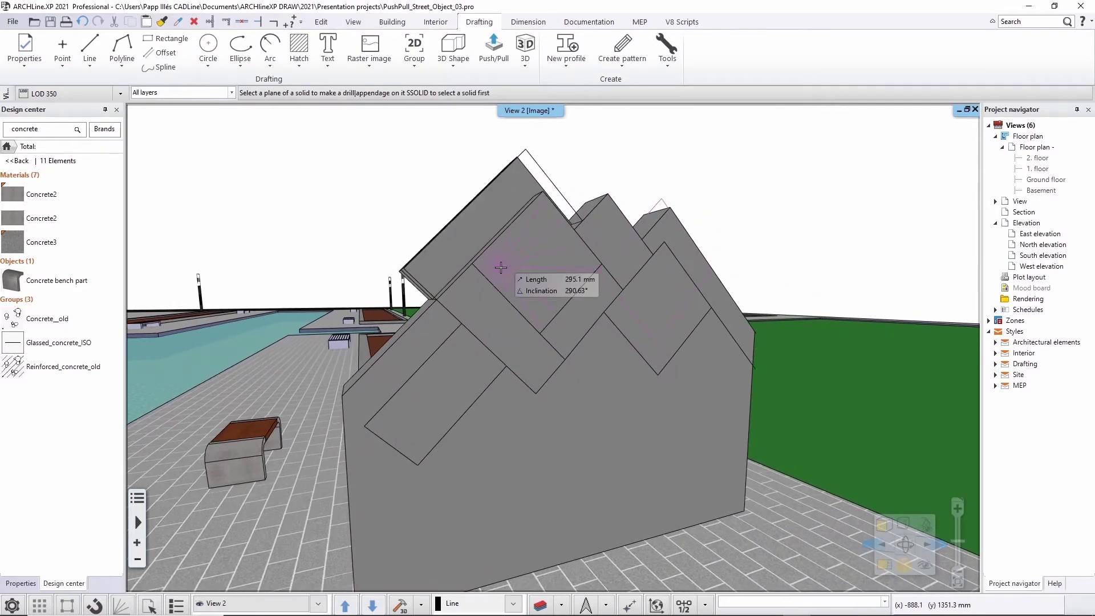
pyautogui.click(614, 239)
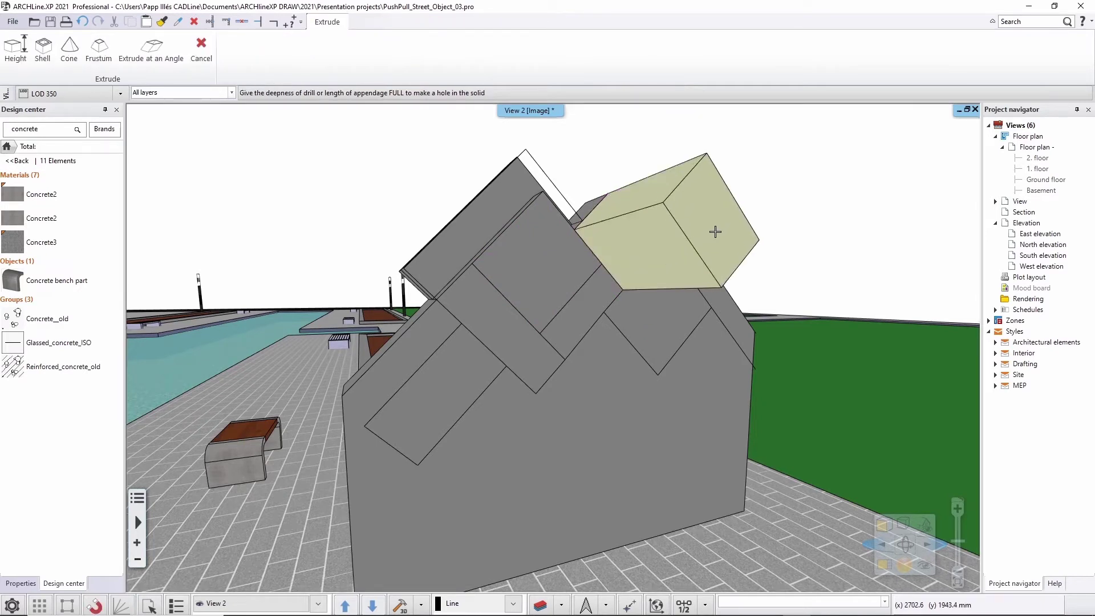
pyautogui.write('50')
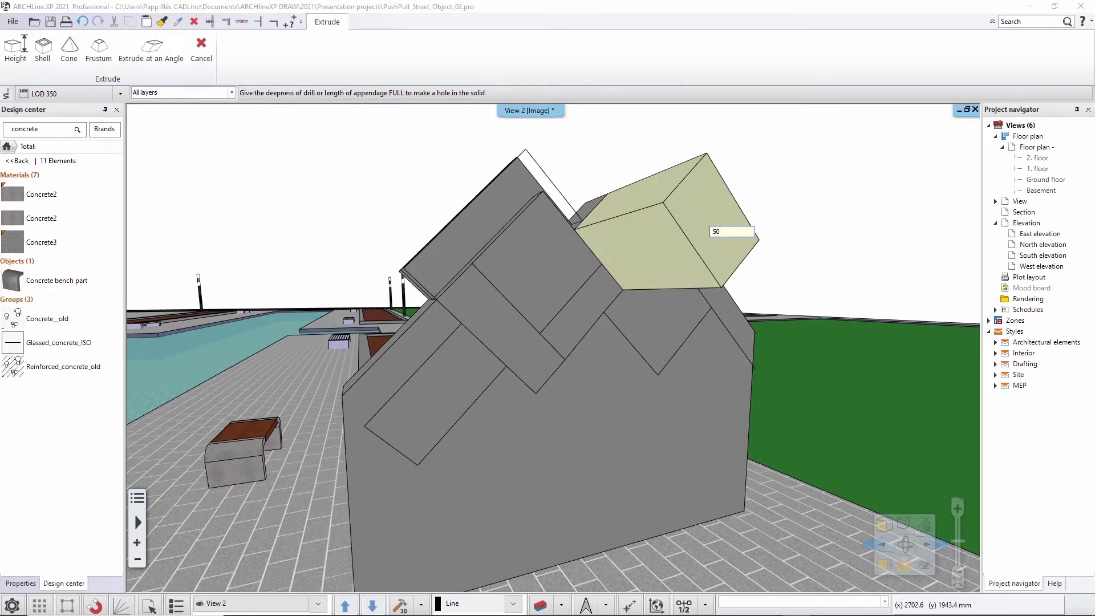
pyautogui.press('Return')
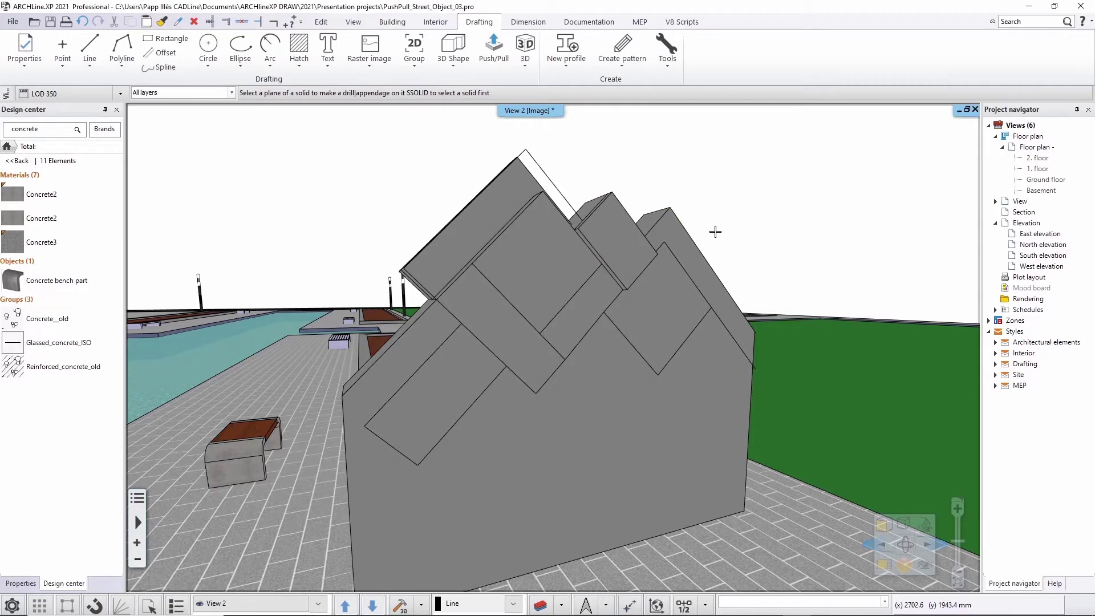
pyautogui.click(668, 228)
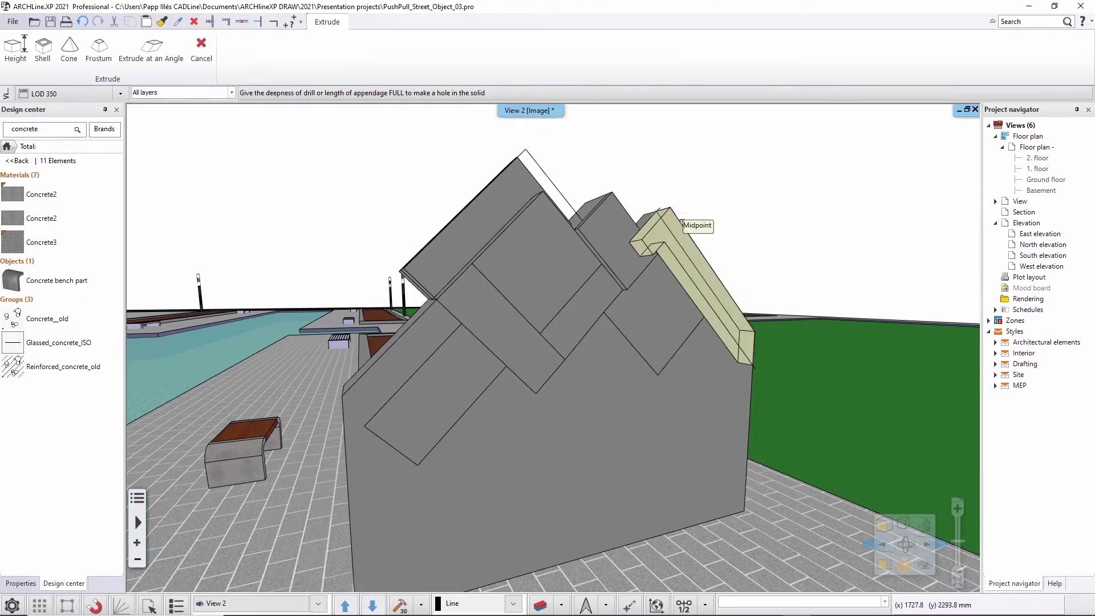
pyautogui.click(681, 222)
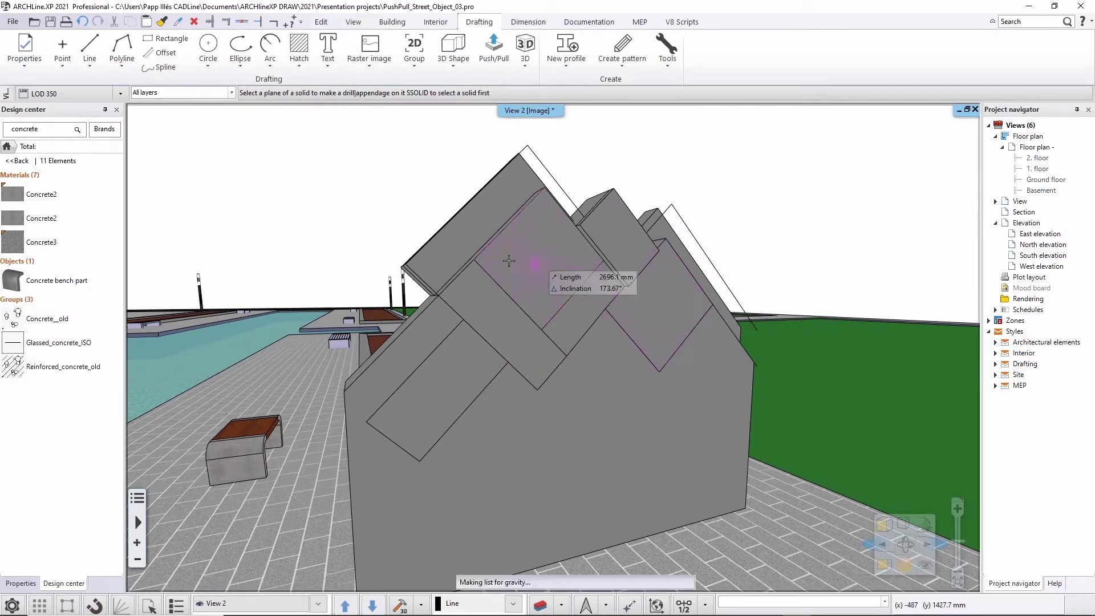
# - Punch four diamond panels through the full wall depth, snapping the last to a midpoint
pyautogui.moveTo(696, 303); pyautogui.dragTo(777, 297, button='middle')
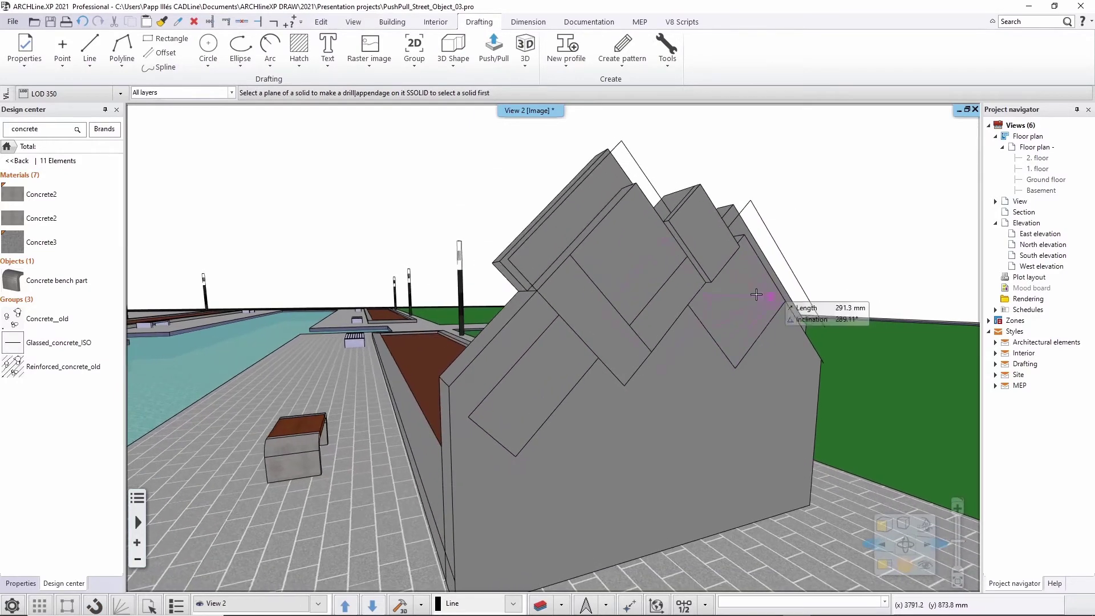
pyautogui.click(639, 257)
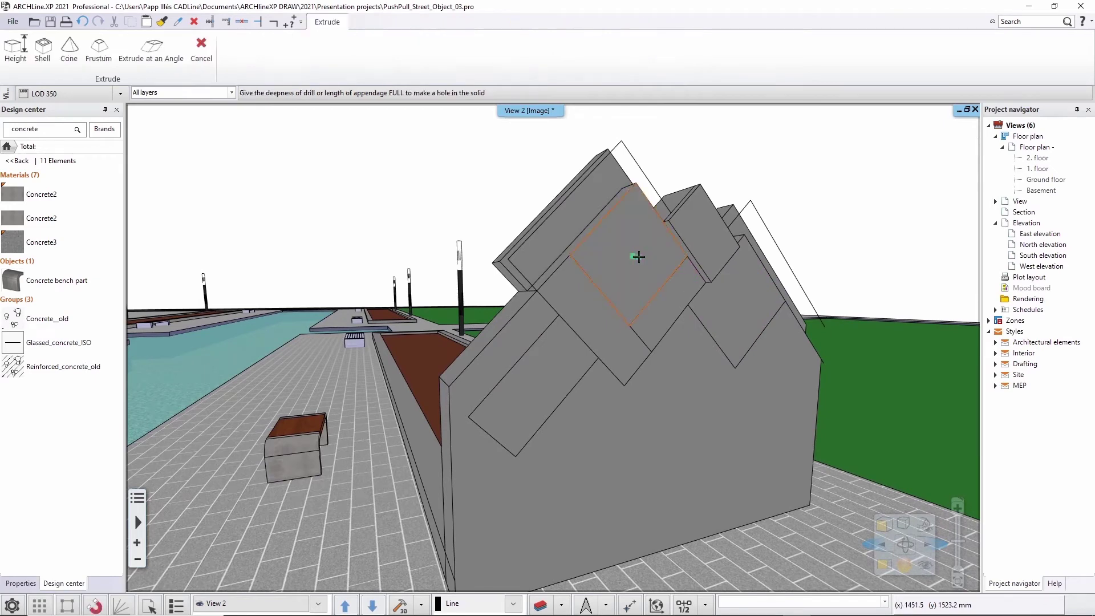
pyautogui.click(482, 284)
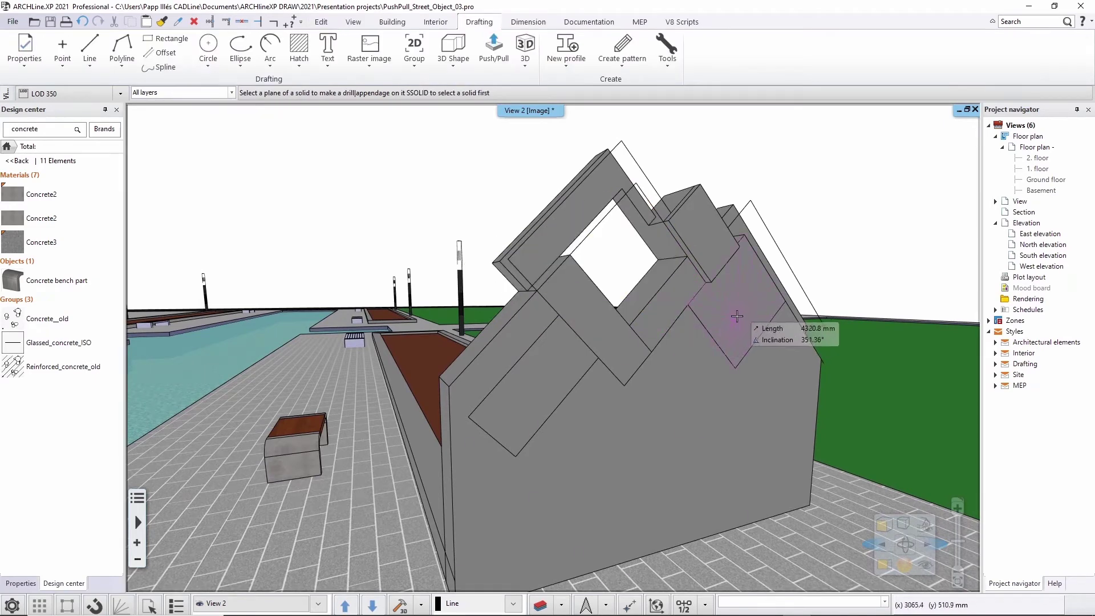
pyautogui.click(729, 319)
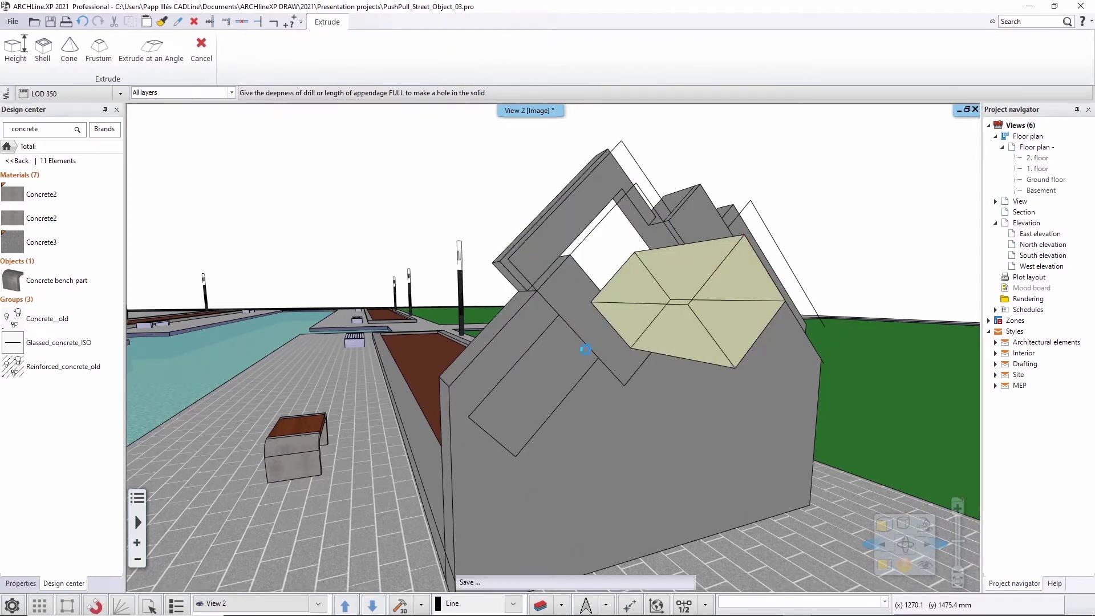
pyautogui.click(555, 370)
pyautogui.click(540, 381)
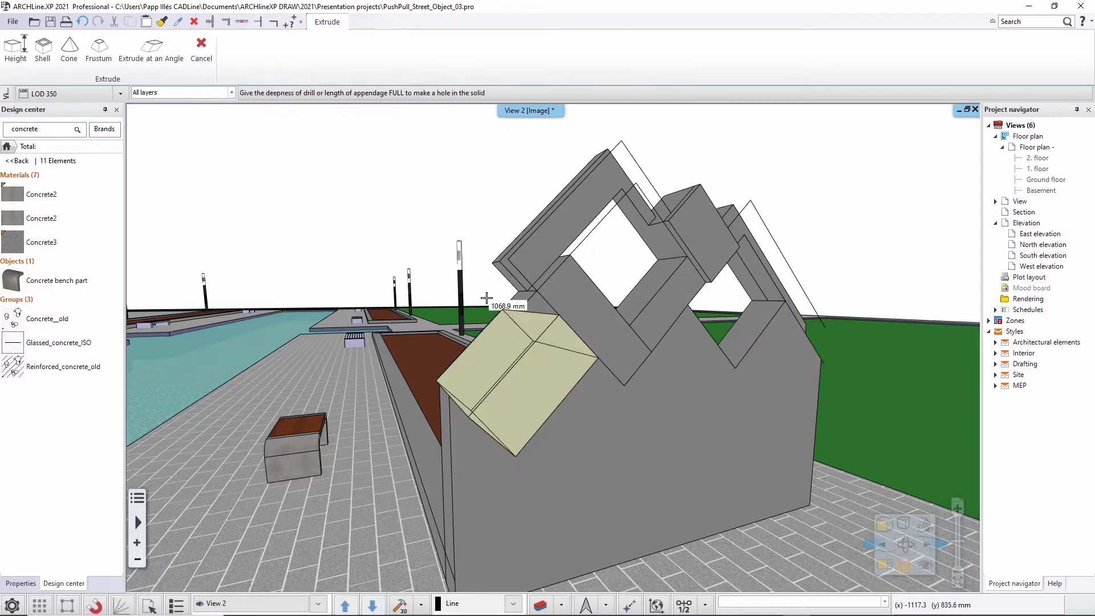
pyautogui.click(431, 236)
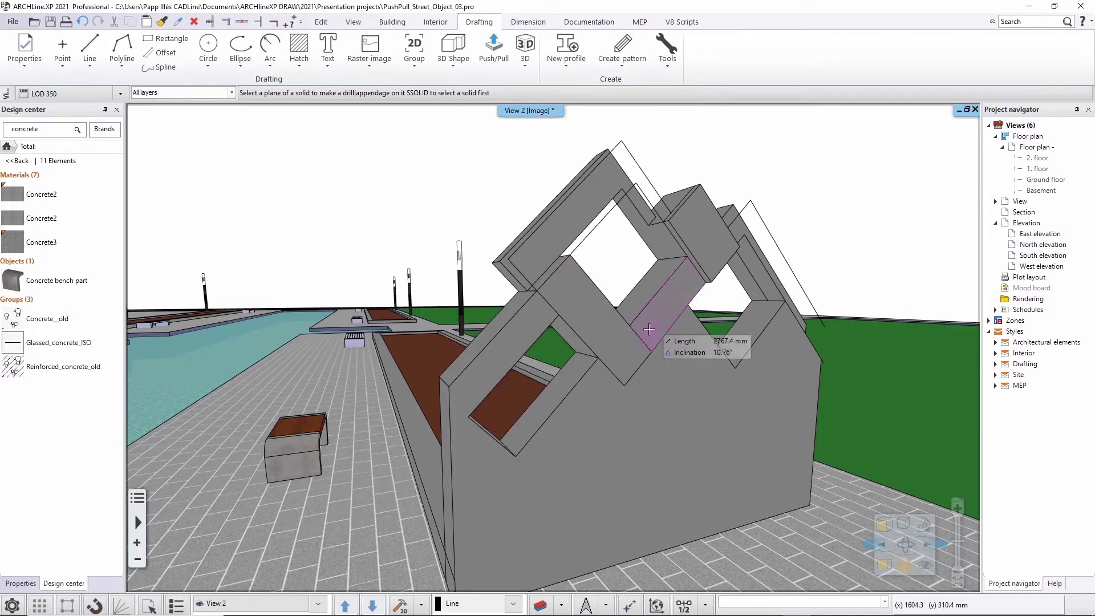
pyautogui.click(648, 333)
pyautogui.click(672, 256)
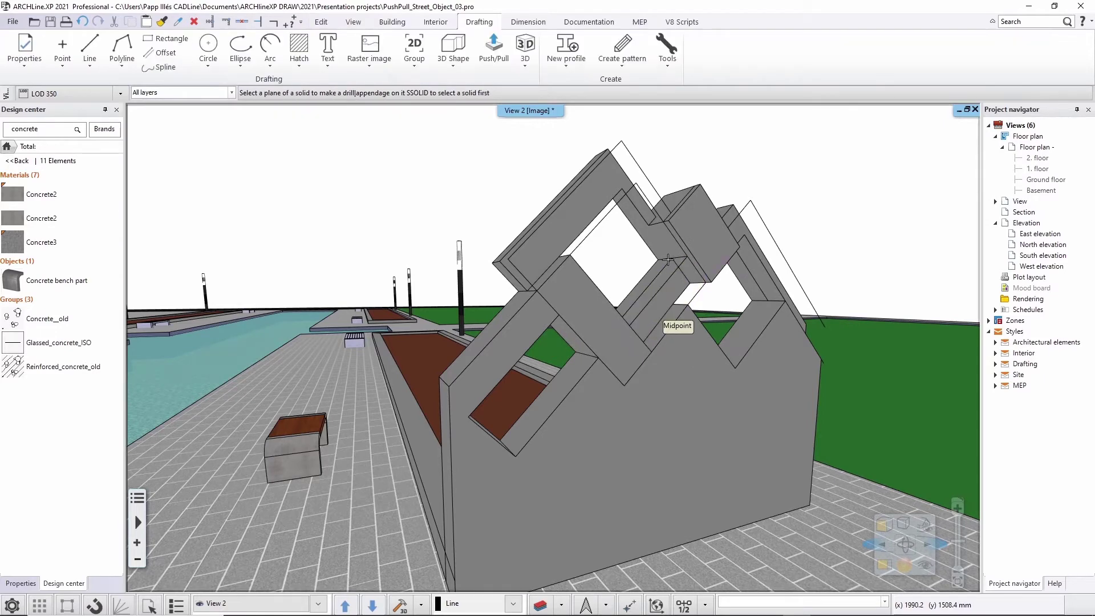
pyautogui.press('Escape')
pyautogui.moveTo(820, 287); pyautogui.dragTo(692, 271, button='middle')
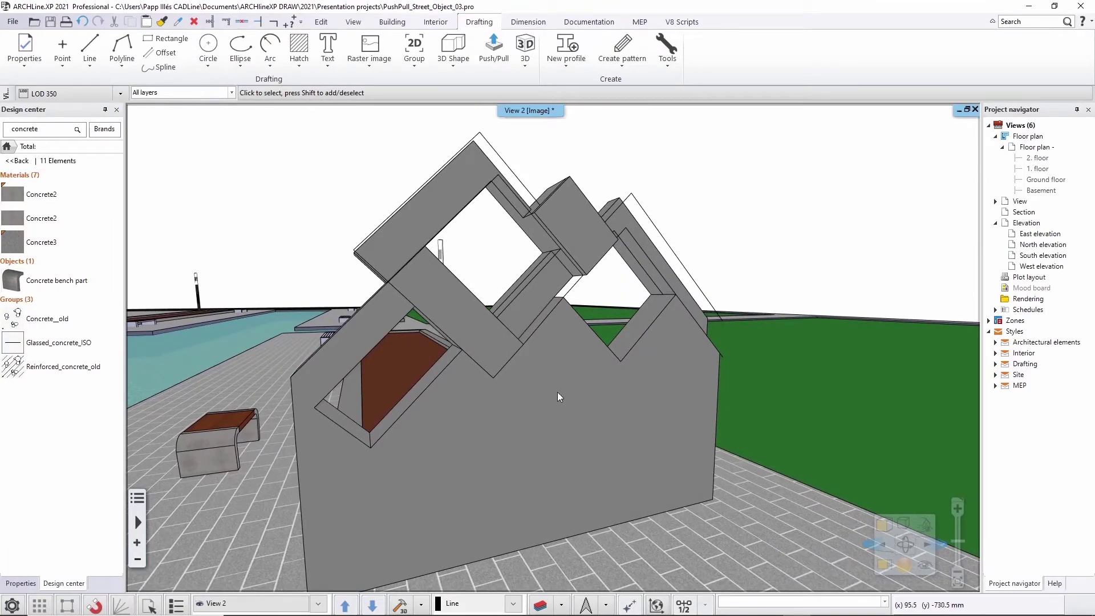
# - Reset the gable wall's top plane height twice using its top-corner editing options
pyautogui.moveTo(530, 398); pyautogui.dragTo(566, 381, button='middle')
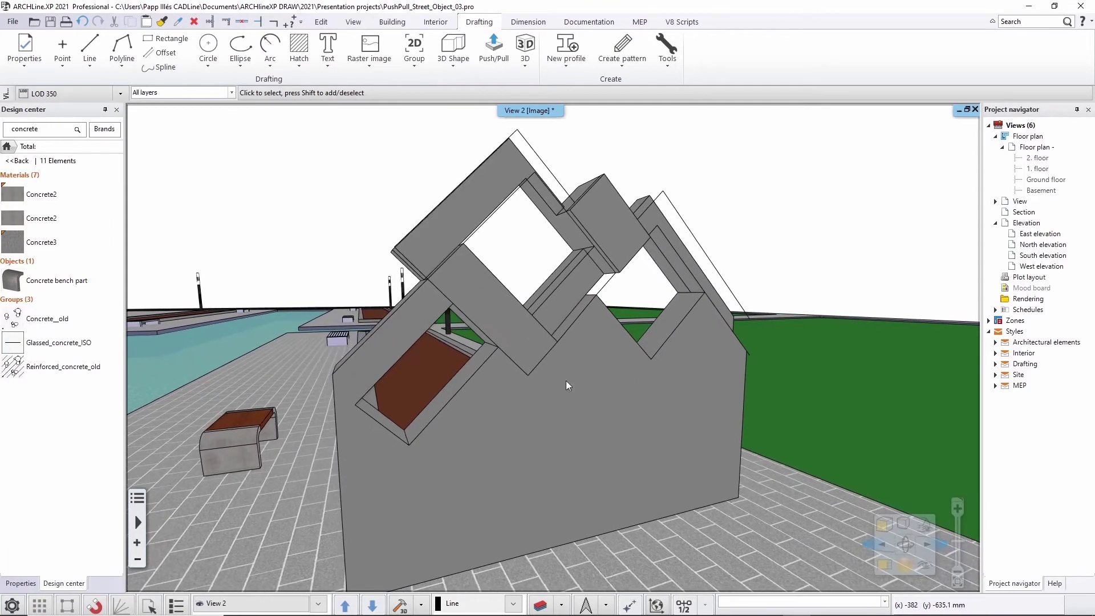
pyautogui.click(605, 379)
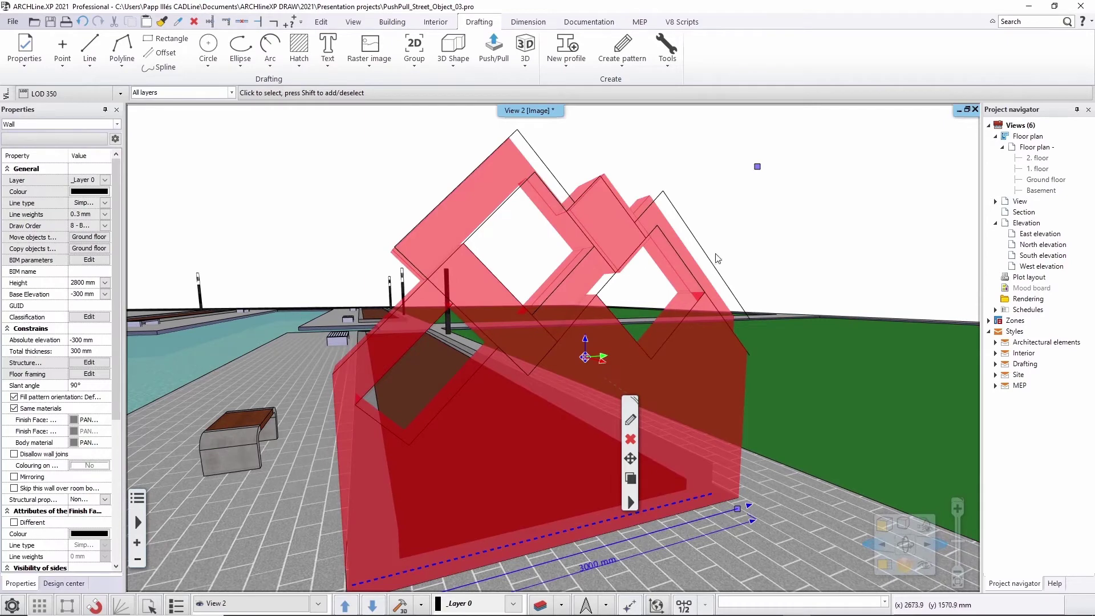
pyautogui.click(757, 167)
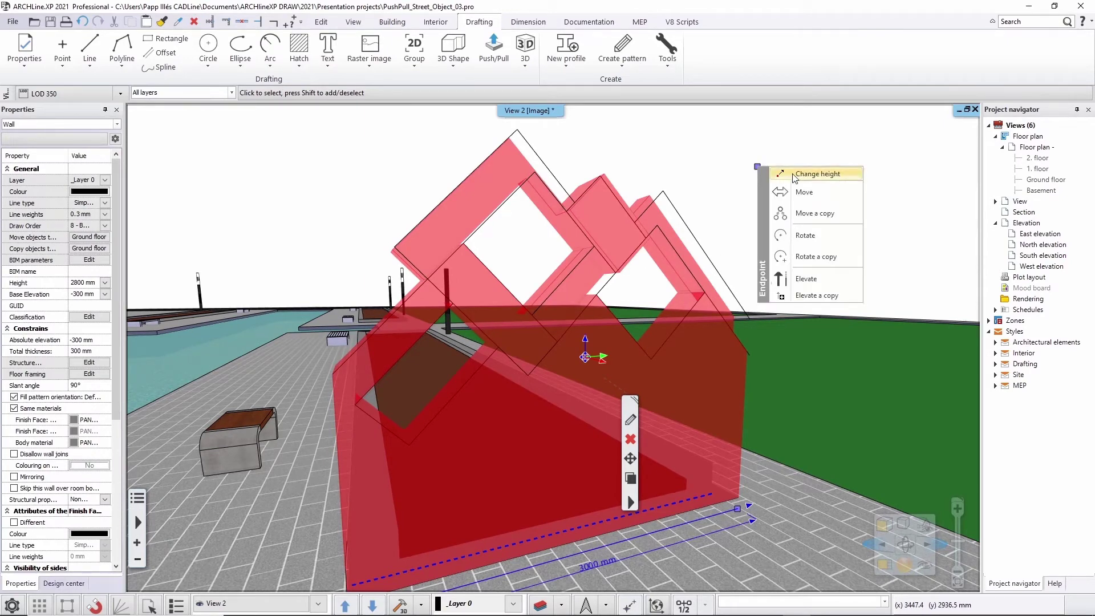
pyautogui.click(810, 174)
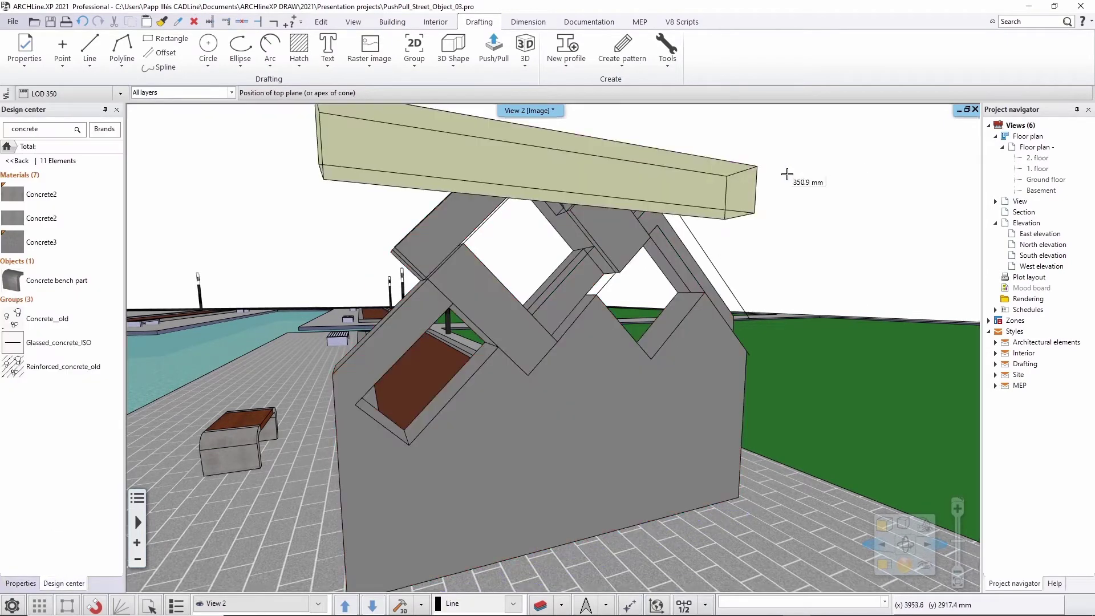
pyautogui.click(767, 137)
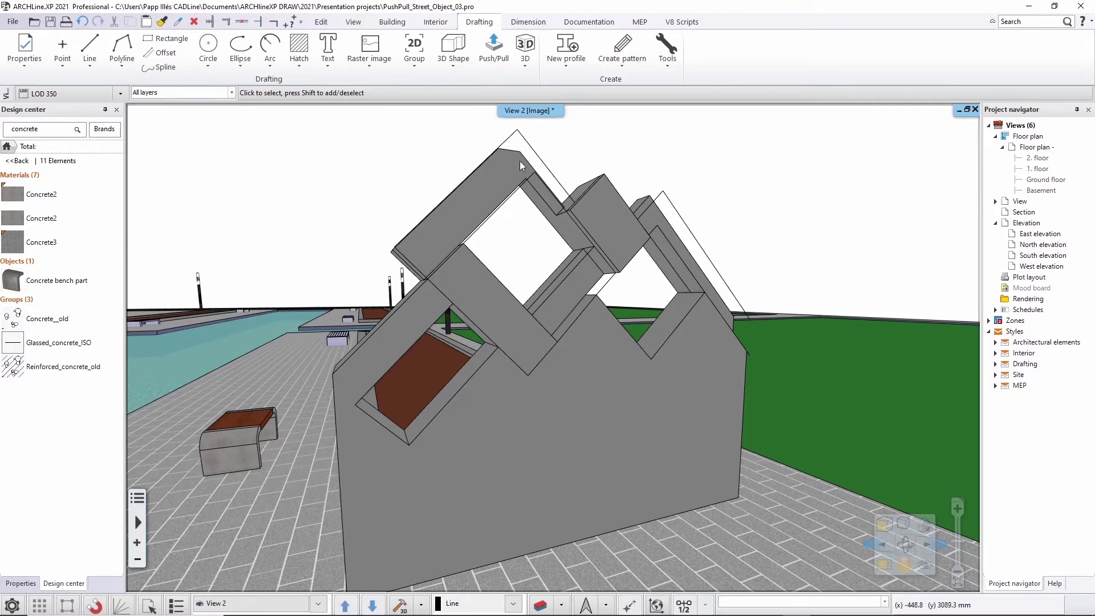
pyautogui.click(497, 184)
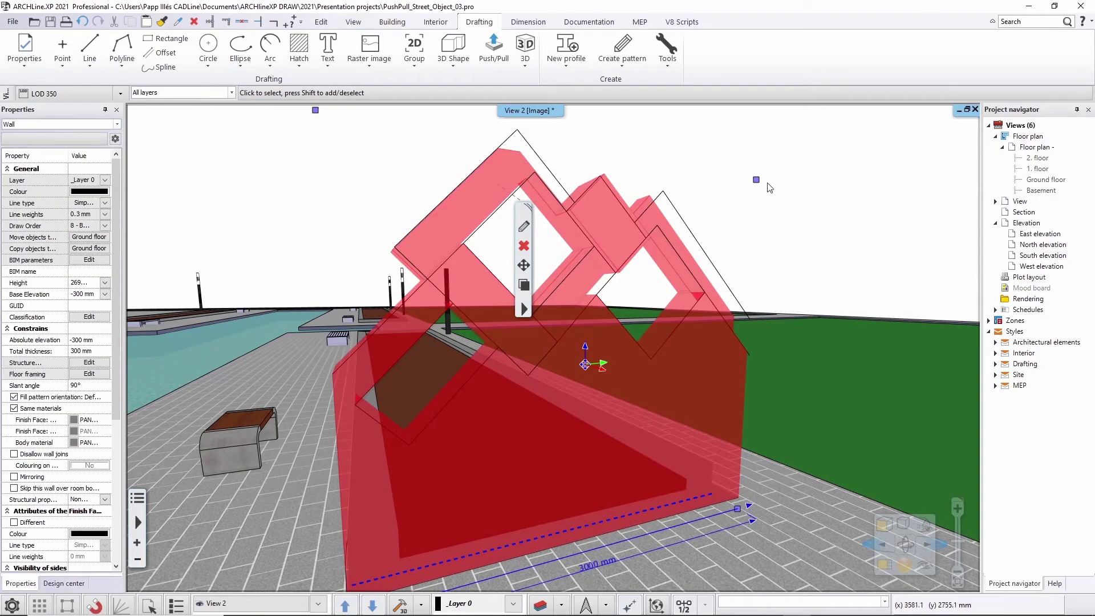
pyautogui.moveTo(762, 180)
pyautogui.click(792, 186)
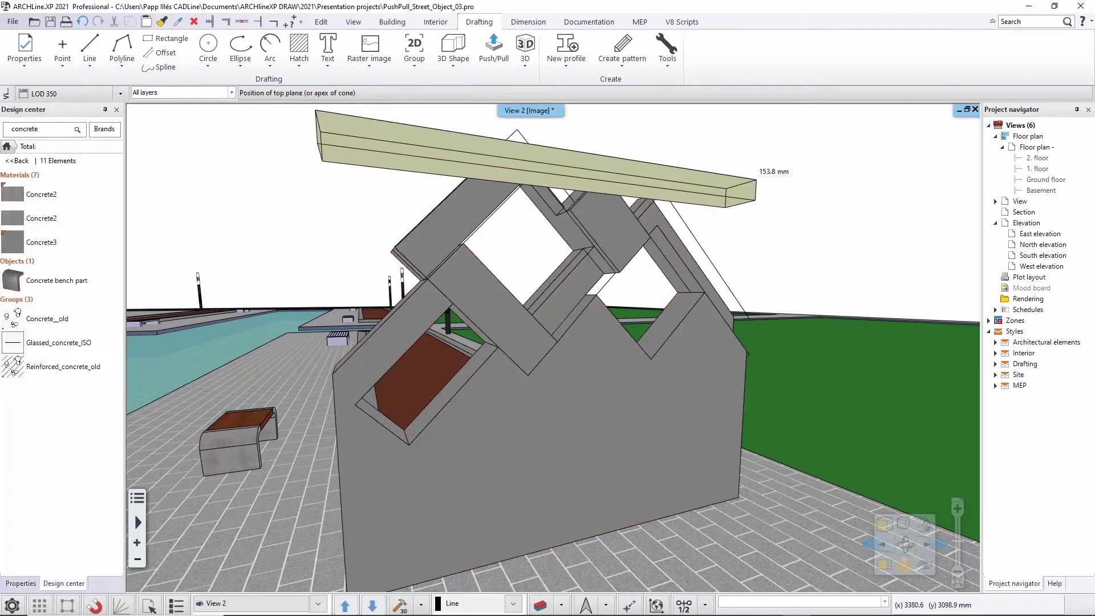
pyautogui.click(751, 139)
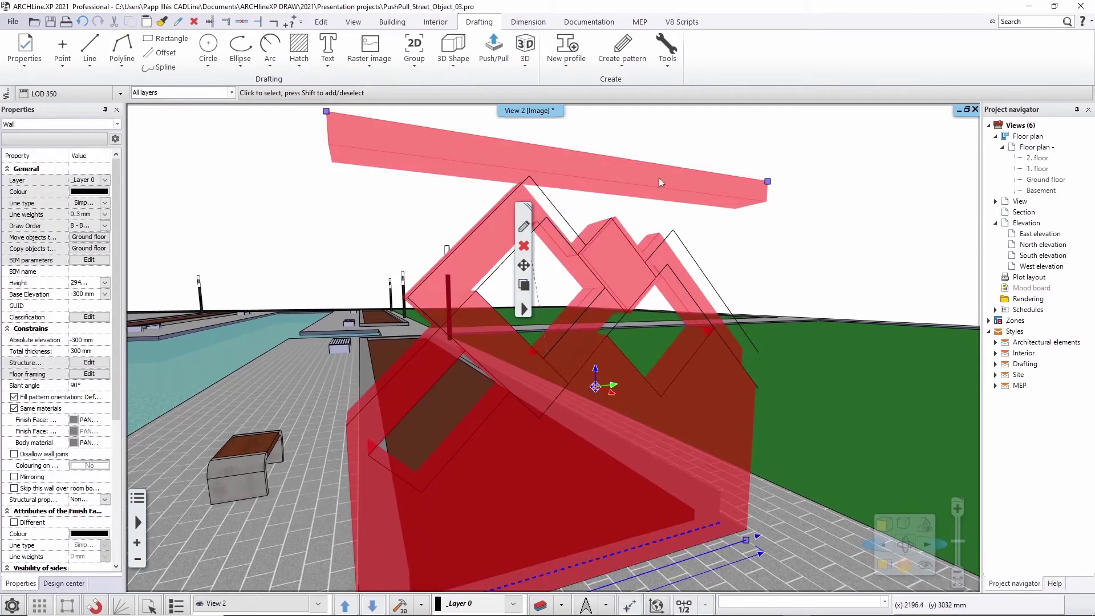
pyautogui.click(376, 184)
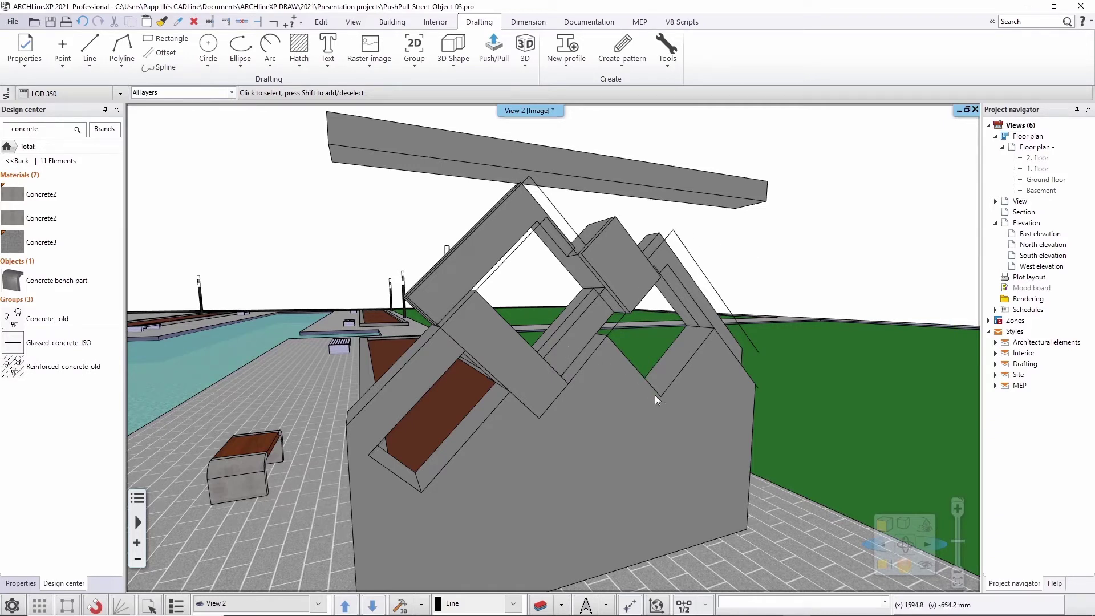
# - Change the wall's 3000 mm base dimension to 2800 mm, refine it, and deselect
pyautogui.click(671, 408)
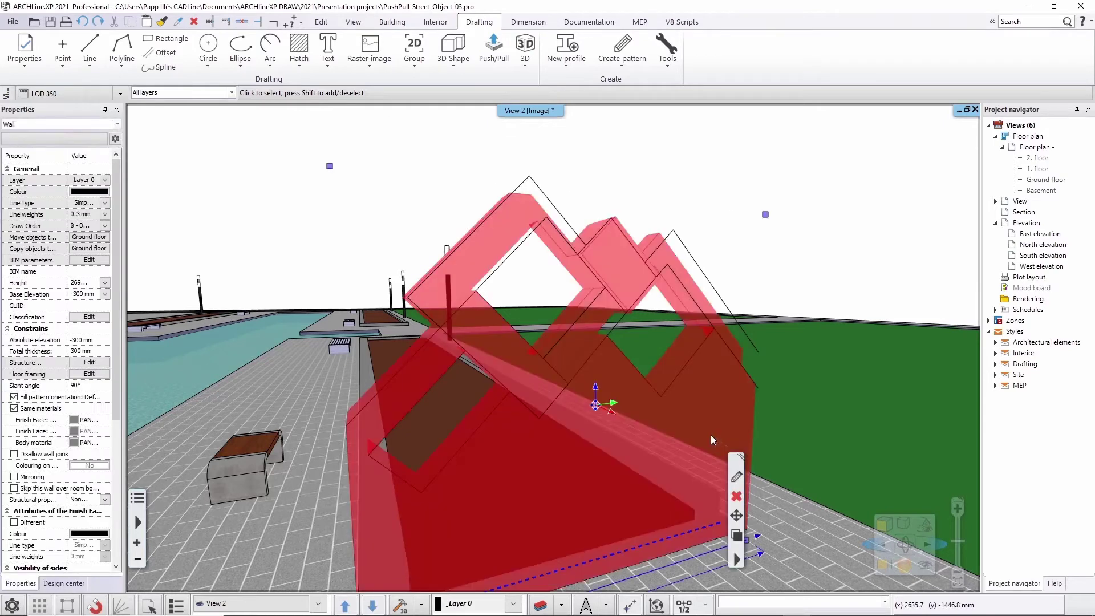
pyautogui.moveTo(705, 495); pyautogui.dragTo(694, 372, button='middle')
pyautogui.scroll(-1, 692, 374)
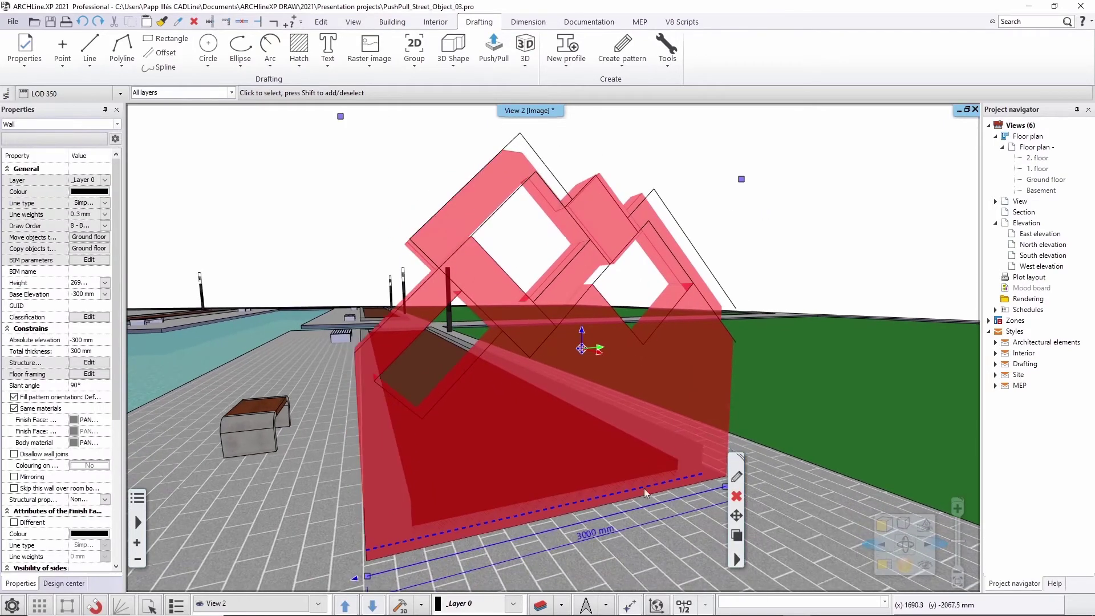
pyautogui.click(593, 535)
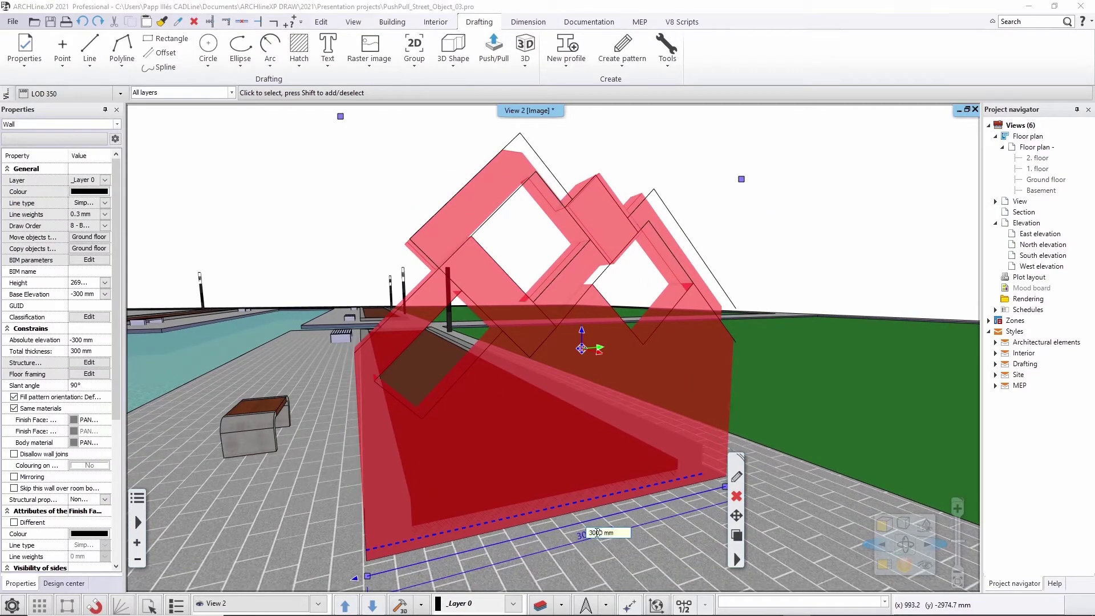
pyautogui.write('2')
pyautogui.press('Return')
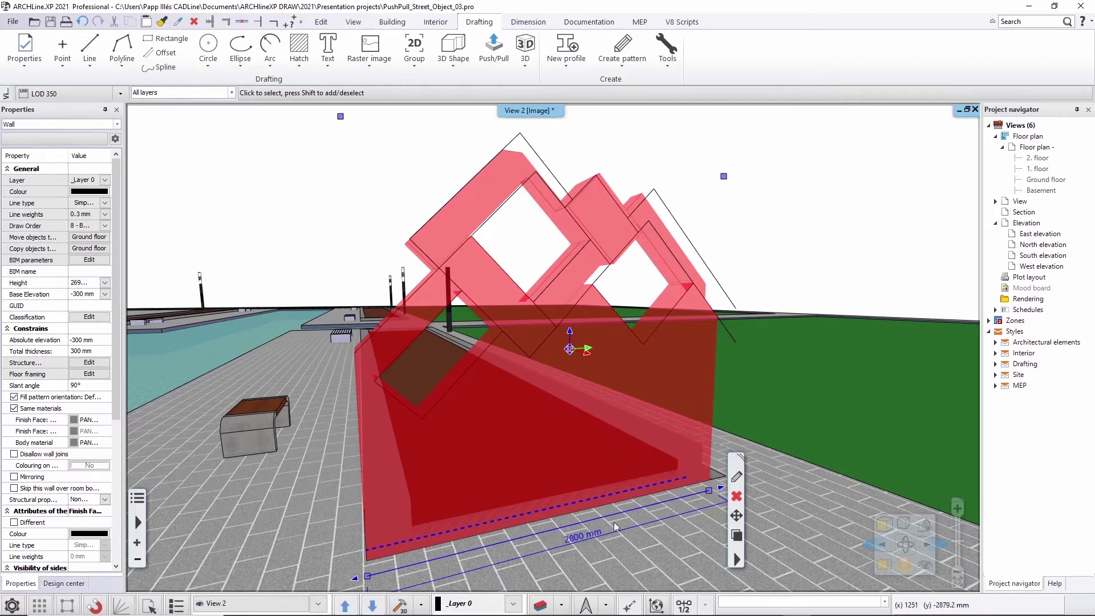
pyautogui.moveTo(581, 501); pyautogui.dragTo(580, 483, button='middle')
pyautogui.click(574, 519)
pyautogui.click(576, 520)
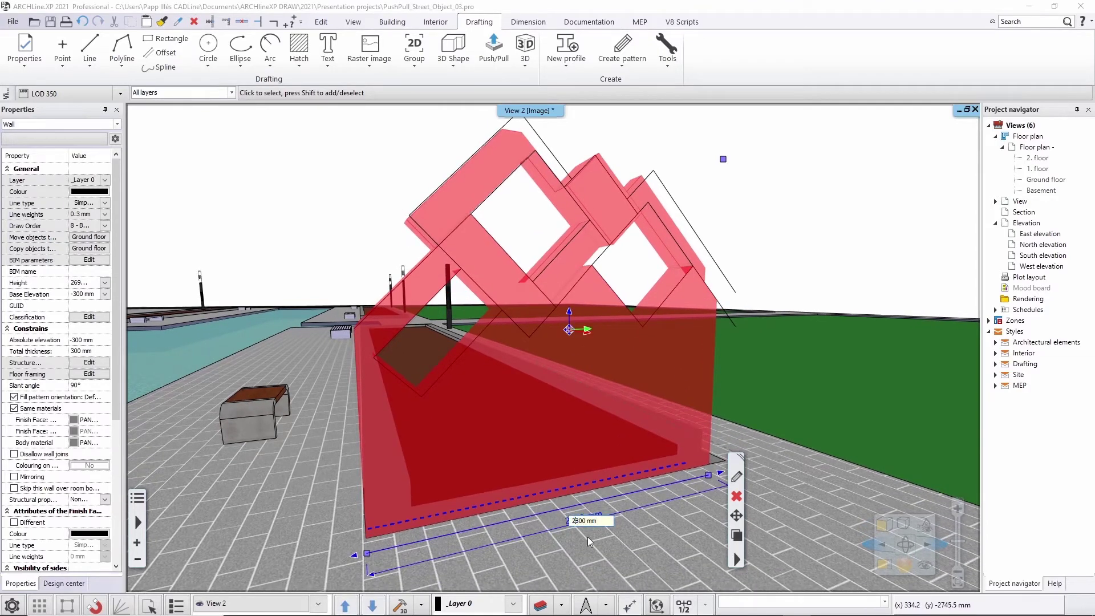
pyautogui.press('Return')
pyautogui.press('Escape')
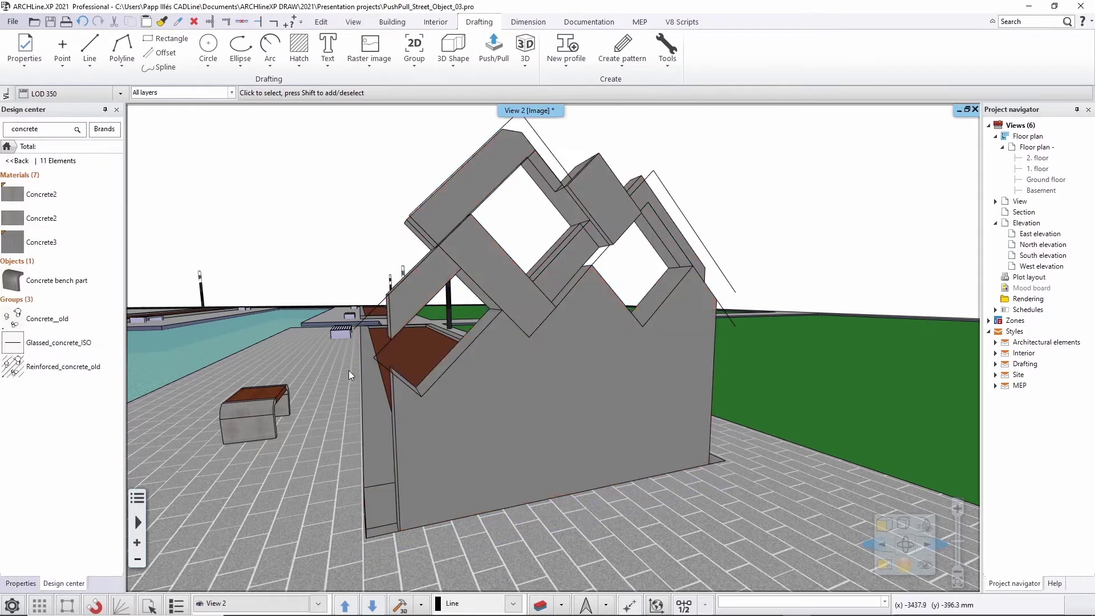
# - Pan across the sculpted wall and zoom out
pyautogui.moveTo(543, 382)
pyautogui.mouseDown(button='middle')
pyautogui.moveTo(642, 377)
pyautogui.moveTo(713, 350)
pyautogui.moveTo(713, 324)
pyautogui.moveTo(623, 345)
pyautogui.moveTo(611, 375)
pyautogui.moveTo(538, 365)
pyautogui.mouseUp(button='middle')
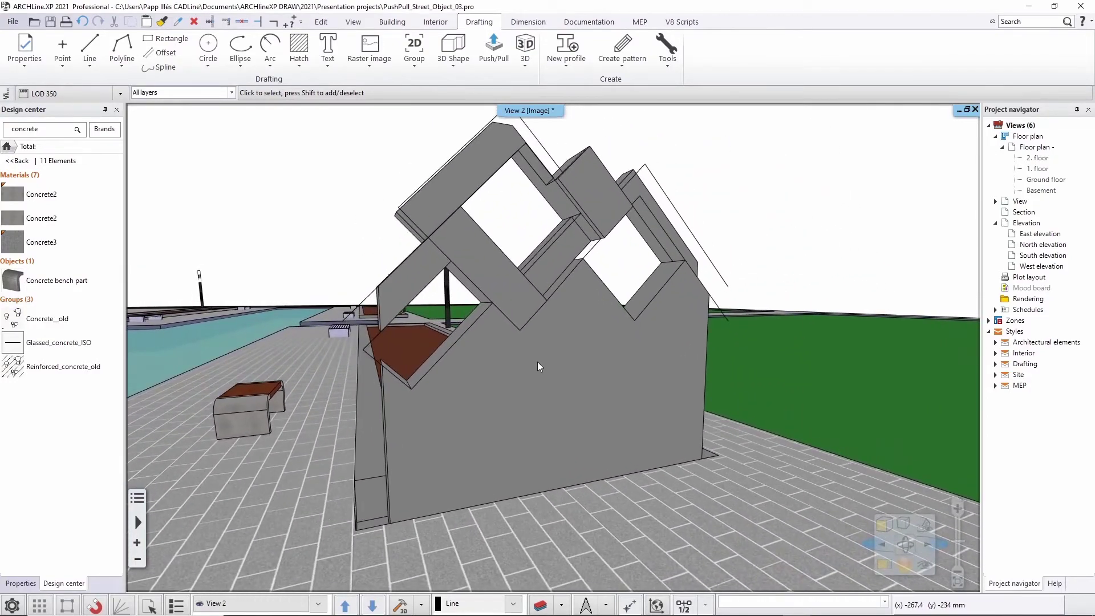
pyautogui.scroll(-2, 541, 363)
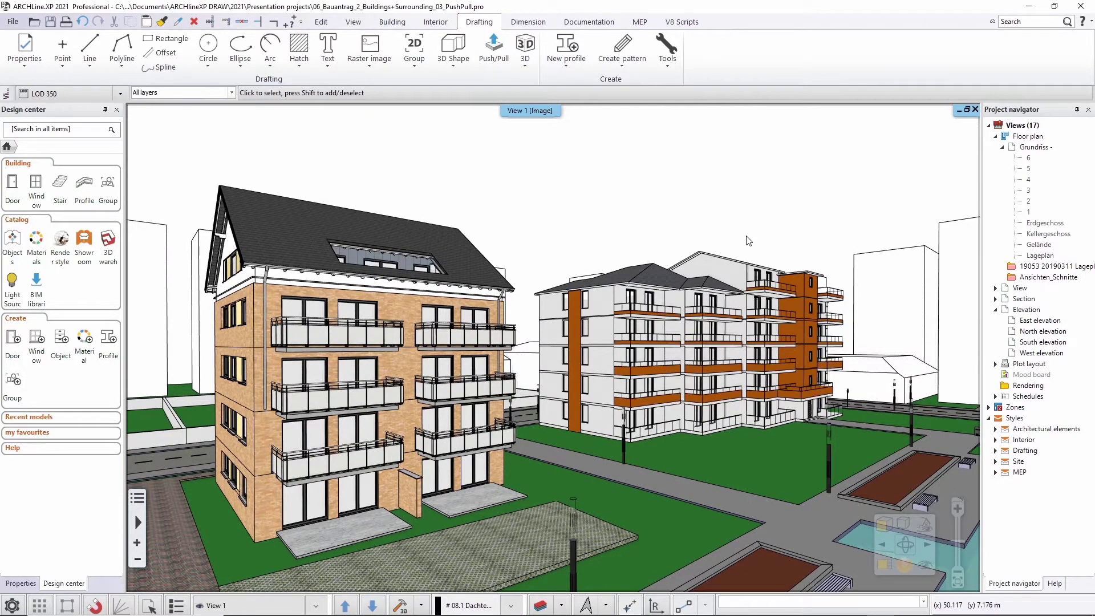
# - Orbit up over the apartment buildings, zoom in, and select the upper building's roof
pyautogui.moveTo(746, 233); pyautogui.dragTo(667, 239, button='middle')
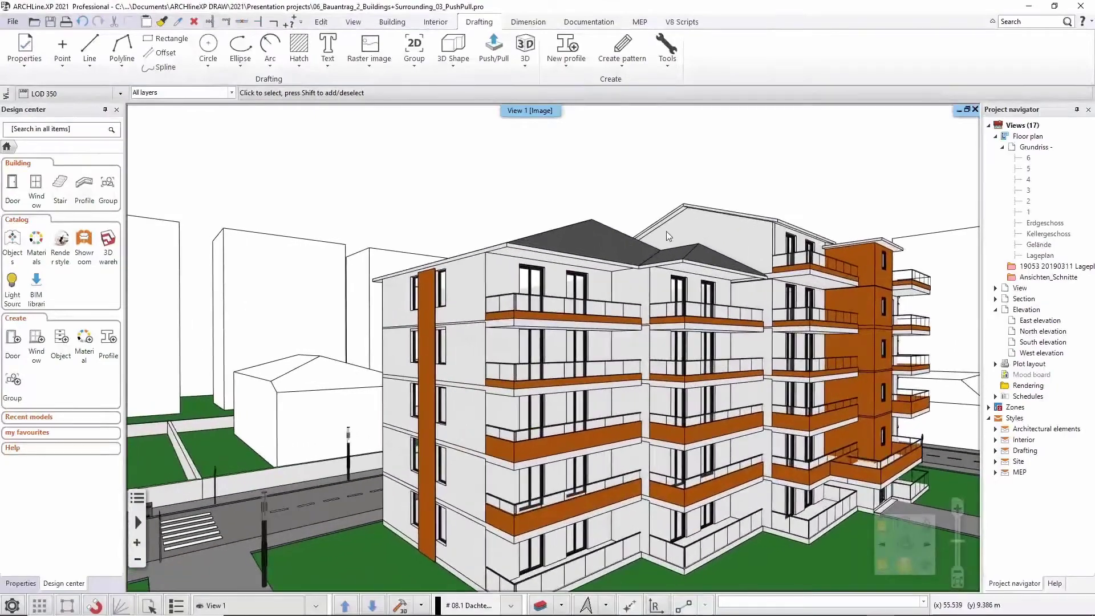
pyautogui.moveTo(720, 226); pyautogui.dragTo(535, 280, button='middle')
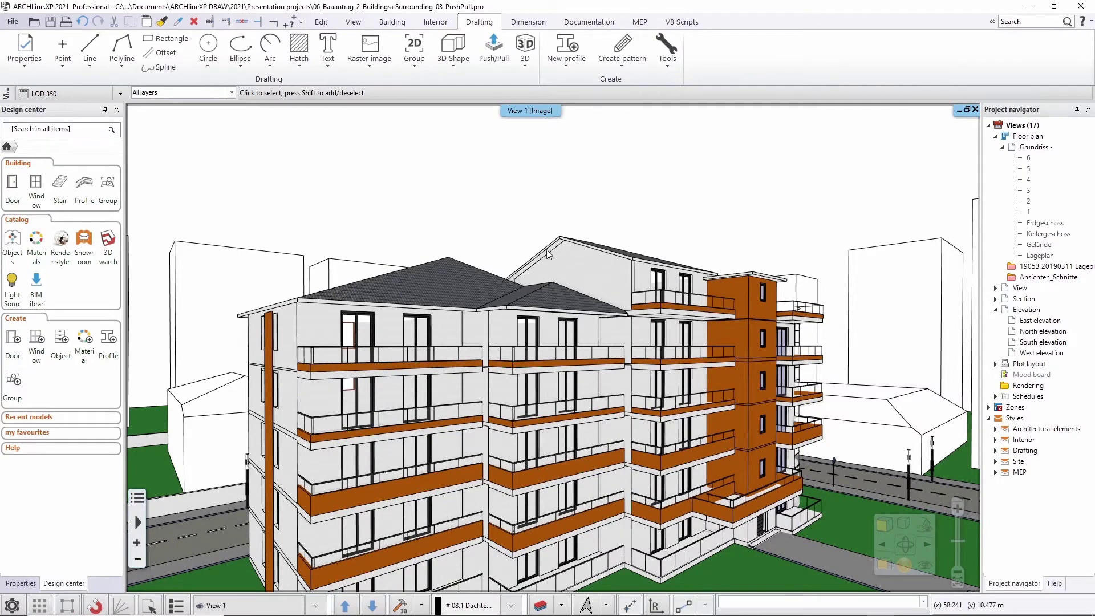
pyautogui.moveTo(612, 253); pyautogui.dragTo(806, 471, button='middle')
pyautogui.moveTo(605, 184); pyautogui.dragTo(602, 256, button='middle')
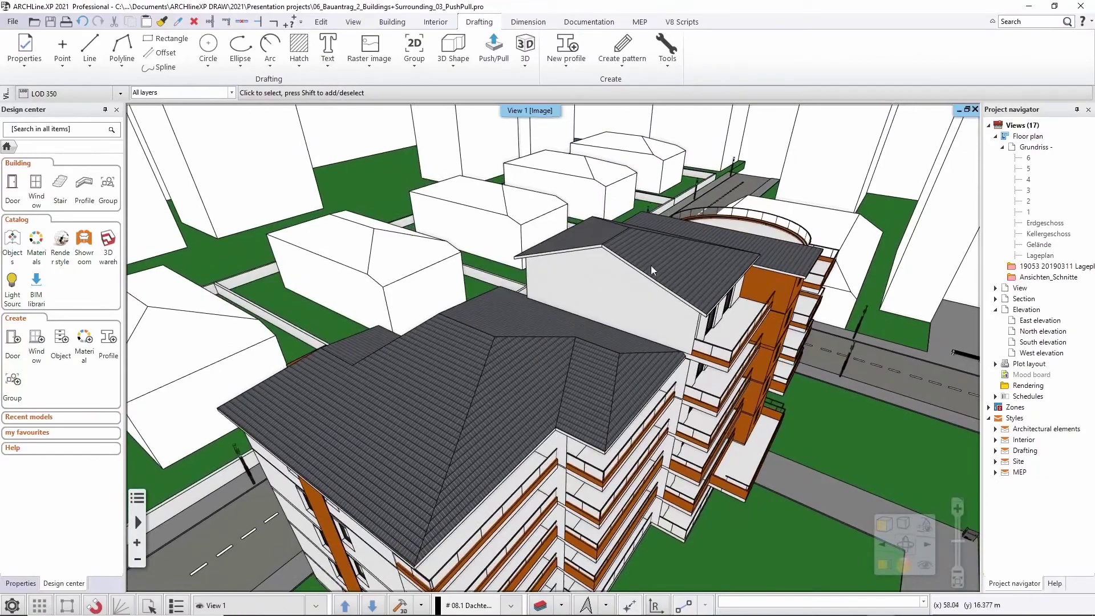
pyautogui.scroll(4, 642, 273)
pyautogui.moveTo(662, 205); pyautogui.dragTo(598, 415, button='middle')
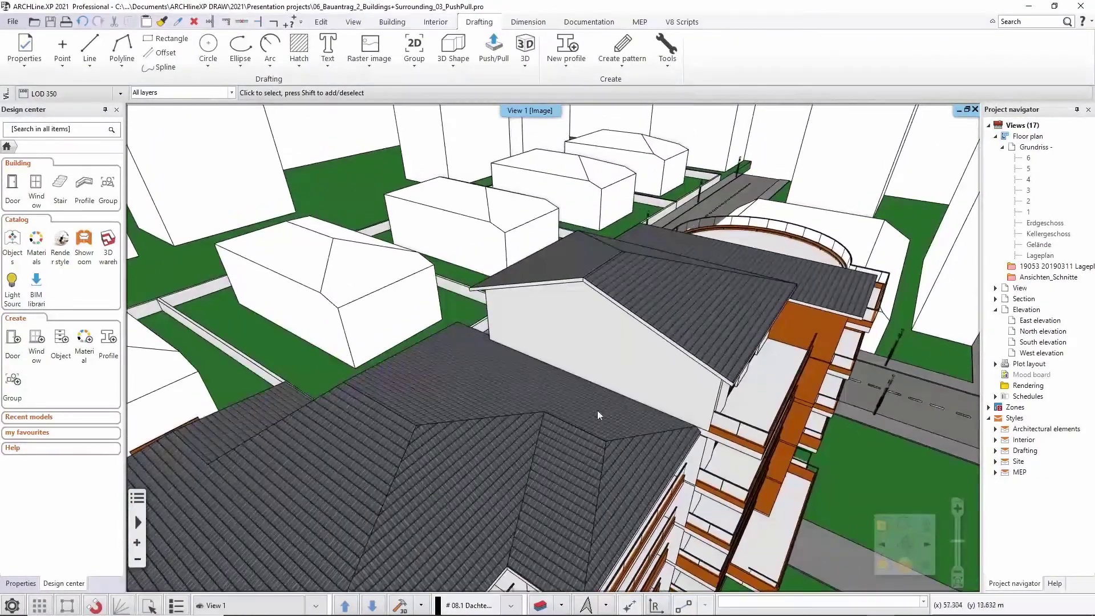
pyautogui.click(628, 292)
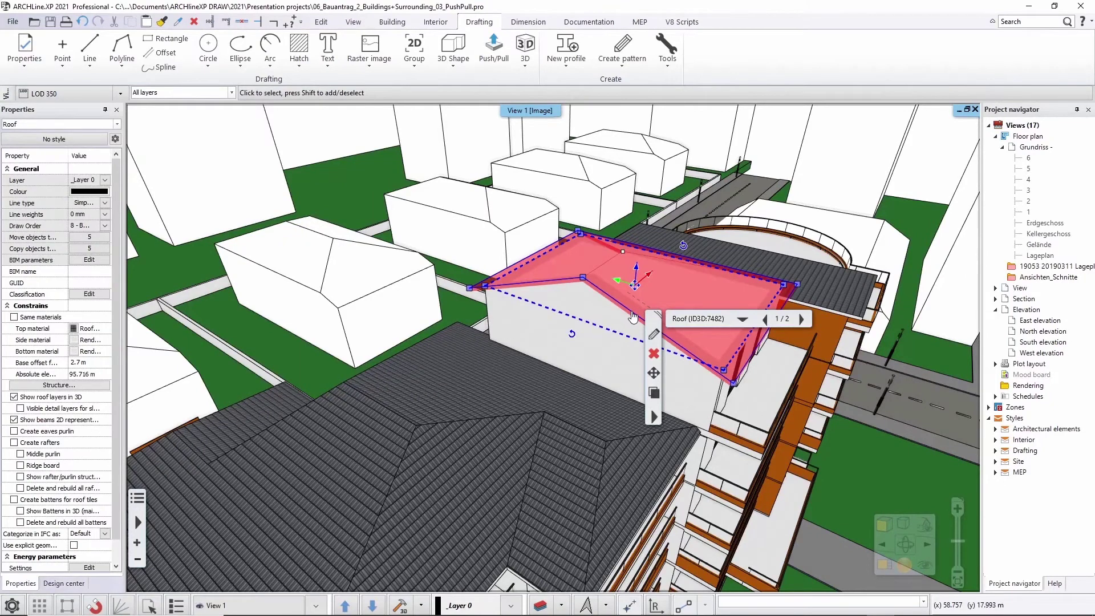
# - Enter 0.8 m as the offset distance for each of two upper roof edges
pyautogui.click(660, 323)
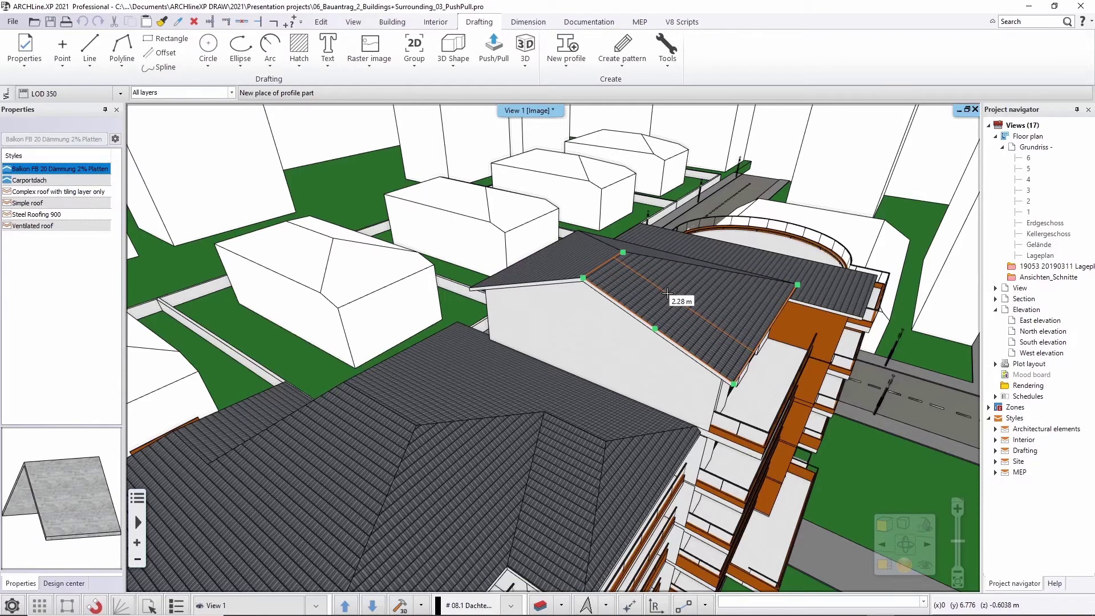
pyautogui.write('0.8')
pyautogui.press('Return')
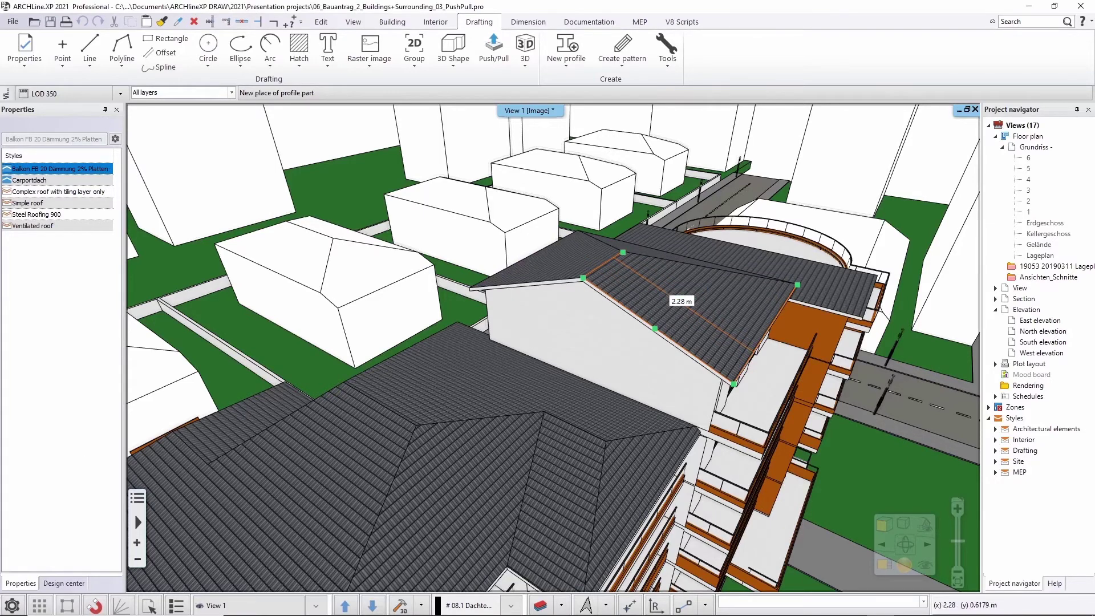
pyautogui.moveTo(568, 283)
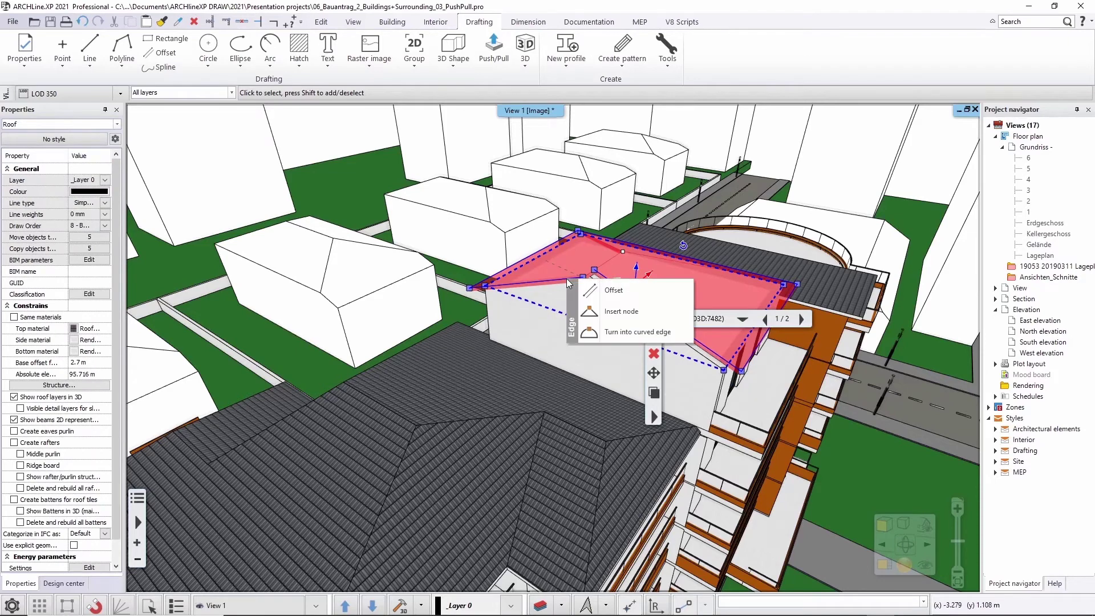
pyautogui.click(527, 289)
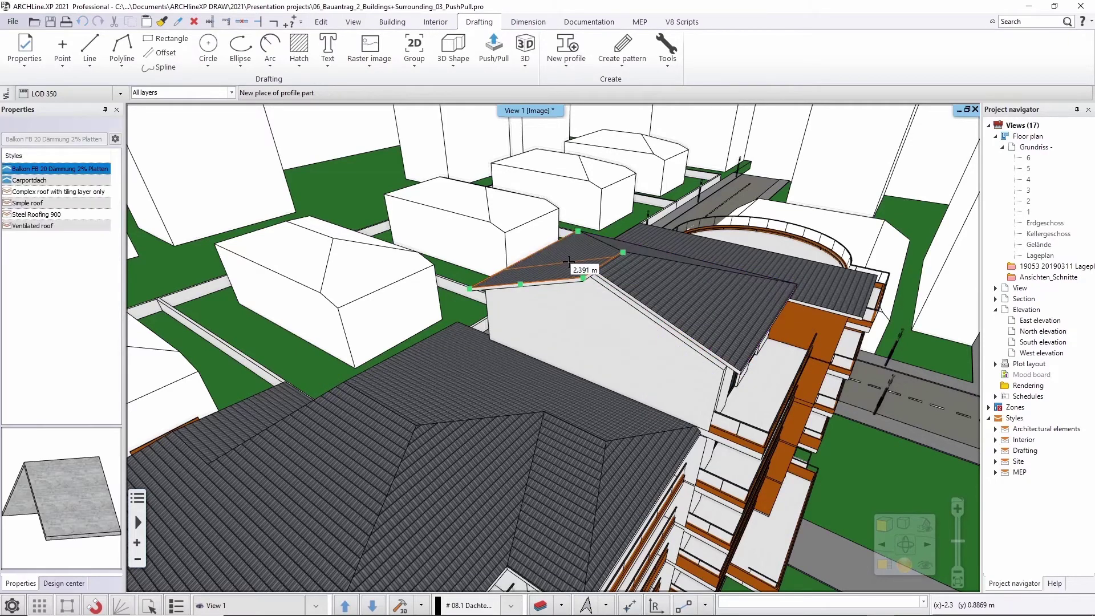
pyautogui.write('0.8')
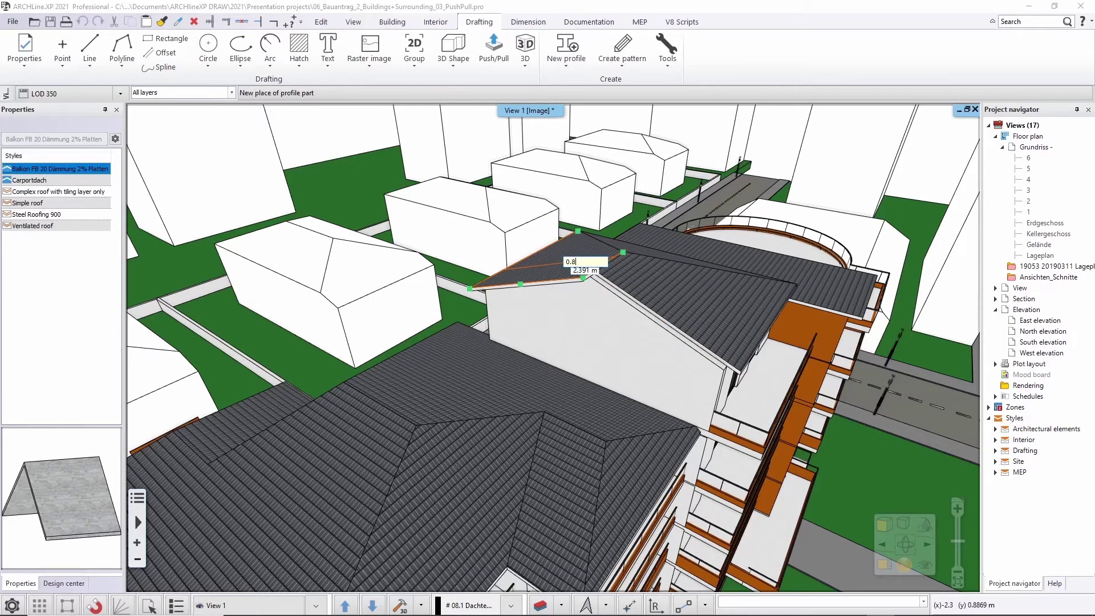
pyautogui.press('Return')
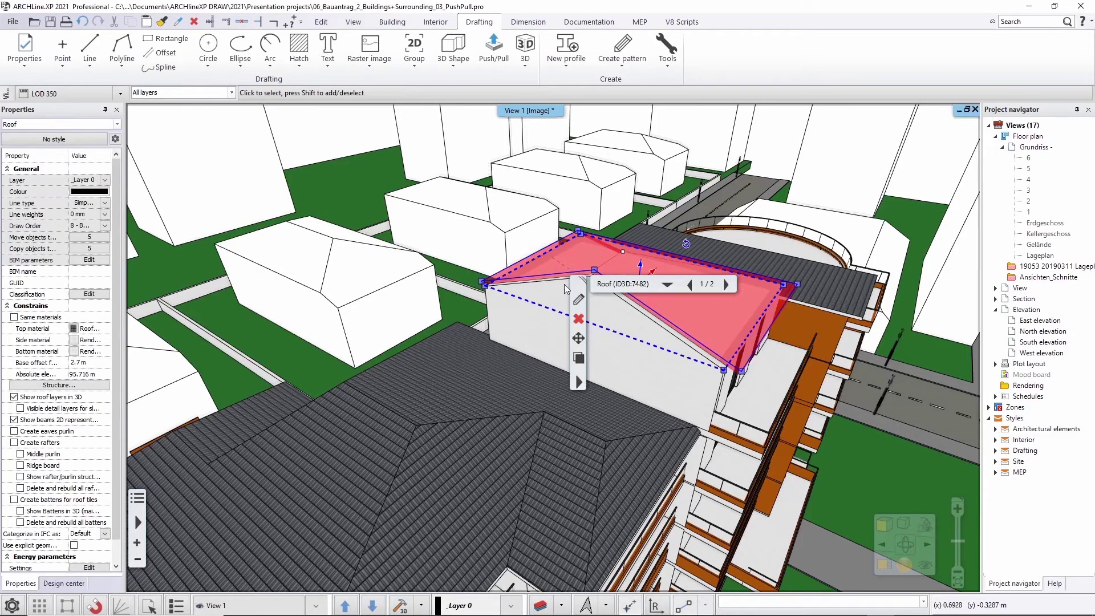
# - Set the gable wall's Height to 5.6 m in Properties, then deselect and orbit around it
pyautogui.click(553, 286)
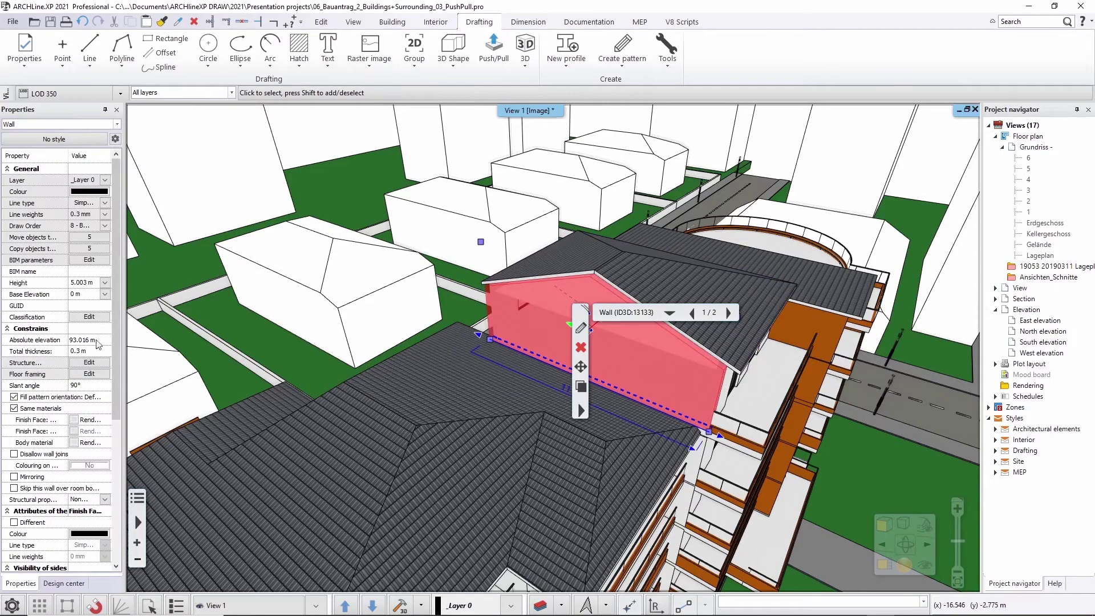
pyautogui.click(83, 282)
pyautogui.moveTo(74, 282); pyautogui.dragTo(95, 282)
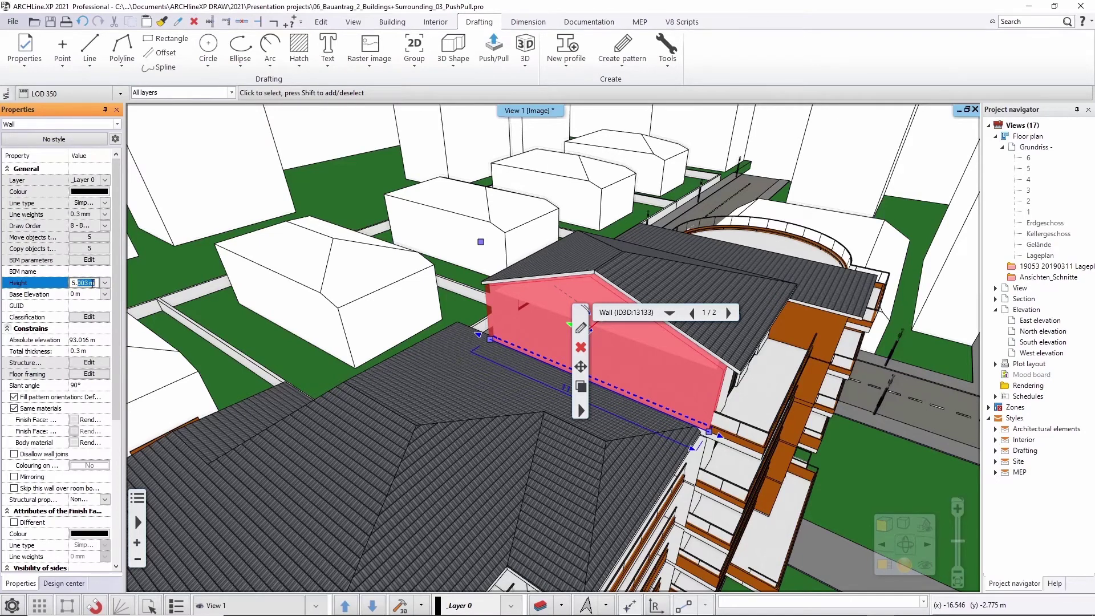
pyautogui.write('6')
pyautogui.press('Return')
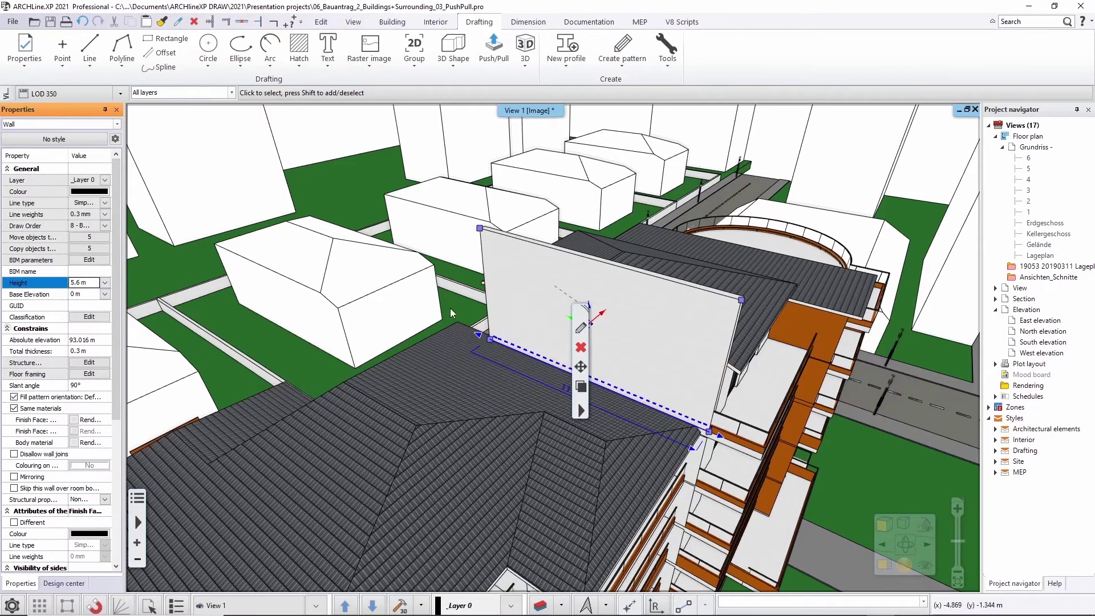
pyautogui.press('Escape')
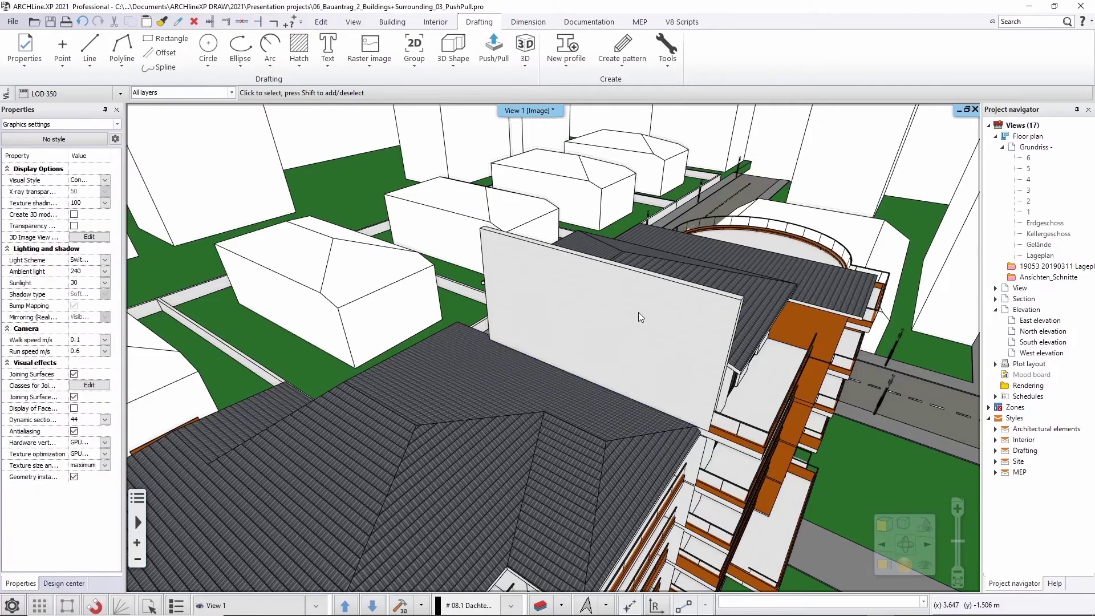
pyautogui.moveTo(626, 303); pyautogui.dragTo(425, 305, button='middle')
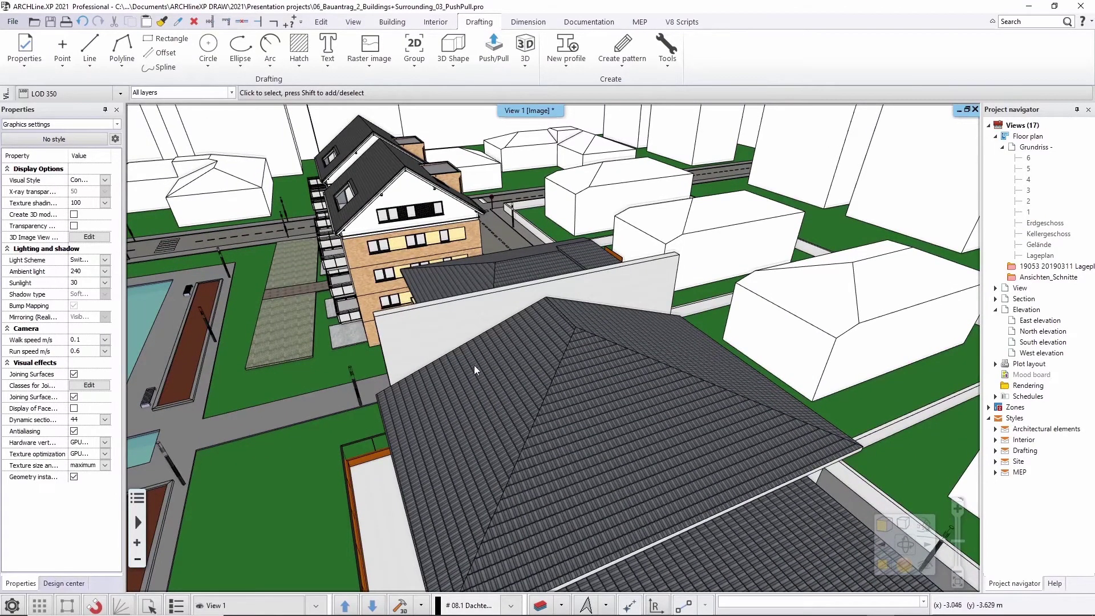
pyautogui.scroll(3, 464, 363)
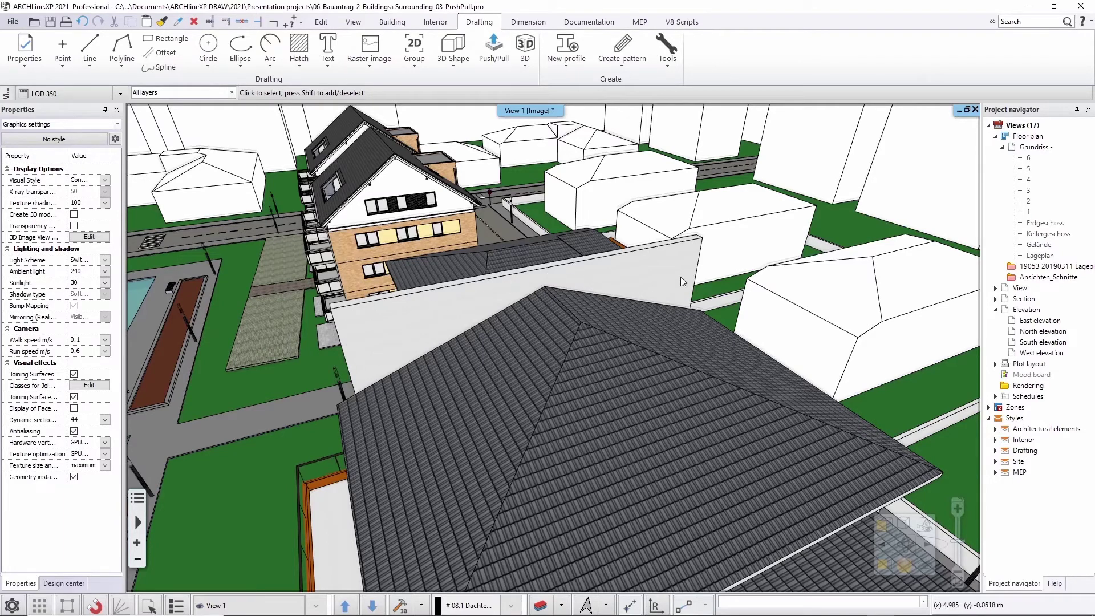
pyautogui.moveTo(386, 358); pyautogui.dragTo(455, 324, button='middle')
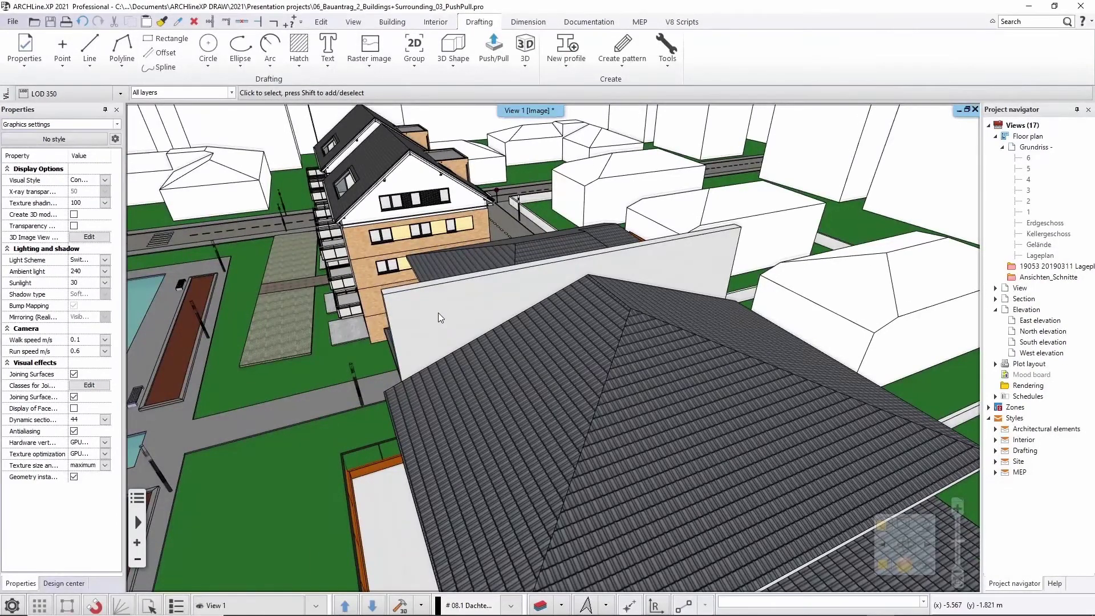
# - Draw a polyline on the gable wall from the eave up to the ridge and down the far roof edge
pyautogui.click(125, 65)
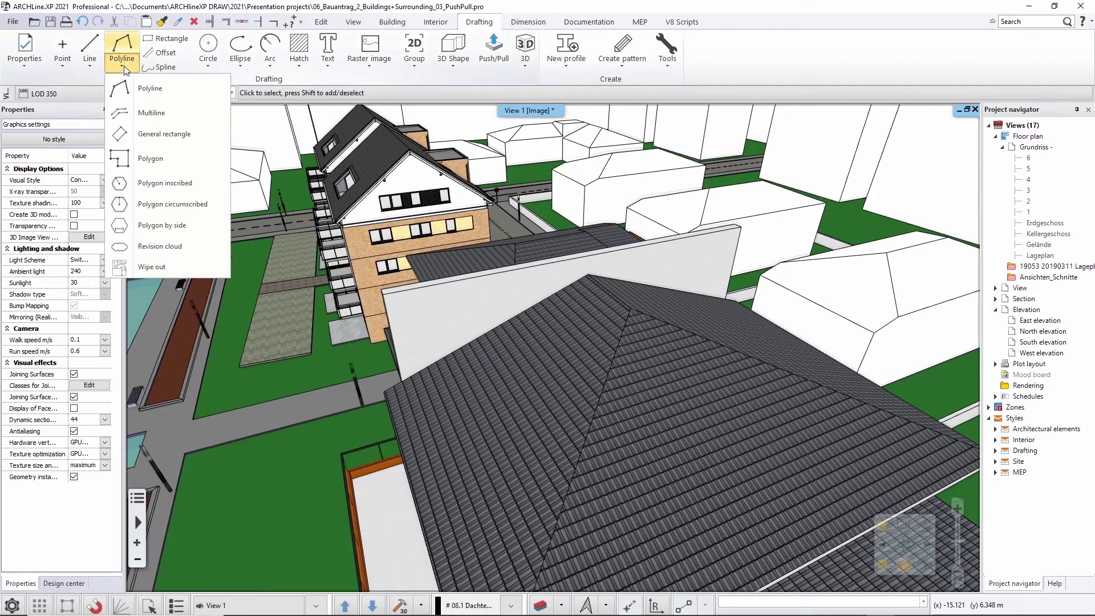
pyautogui.click(143, 89)
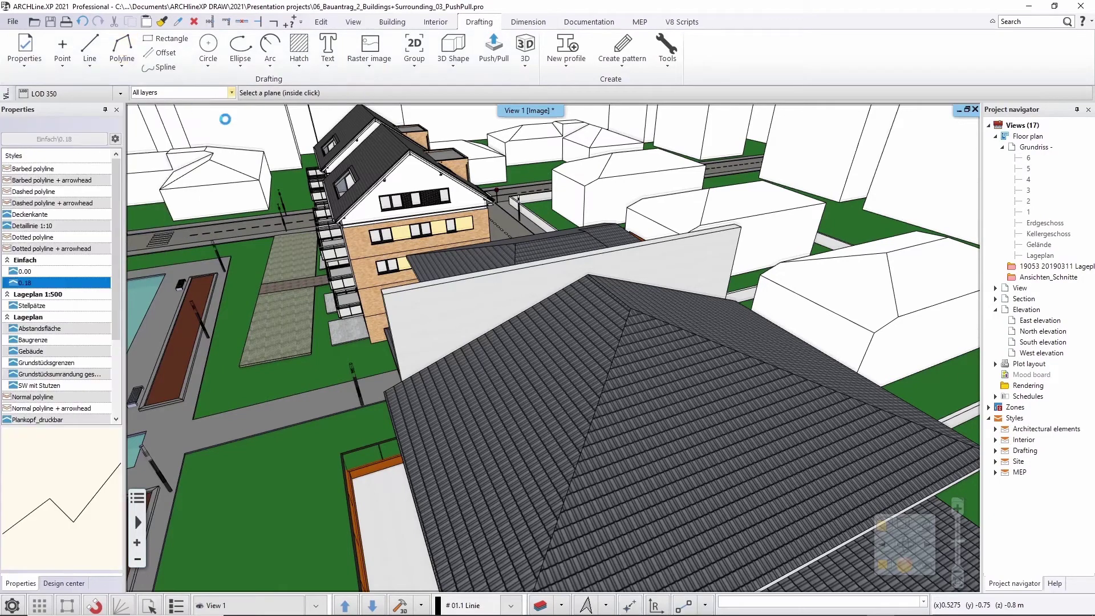
pyautogui.click(421, 309)
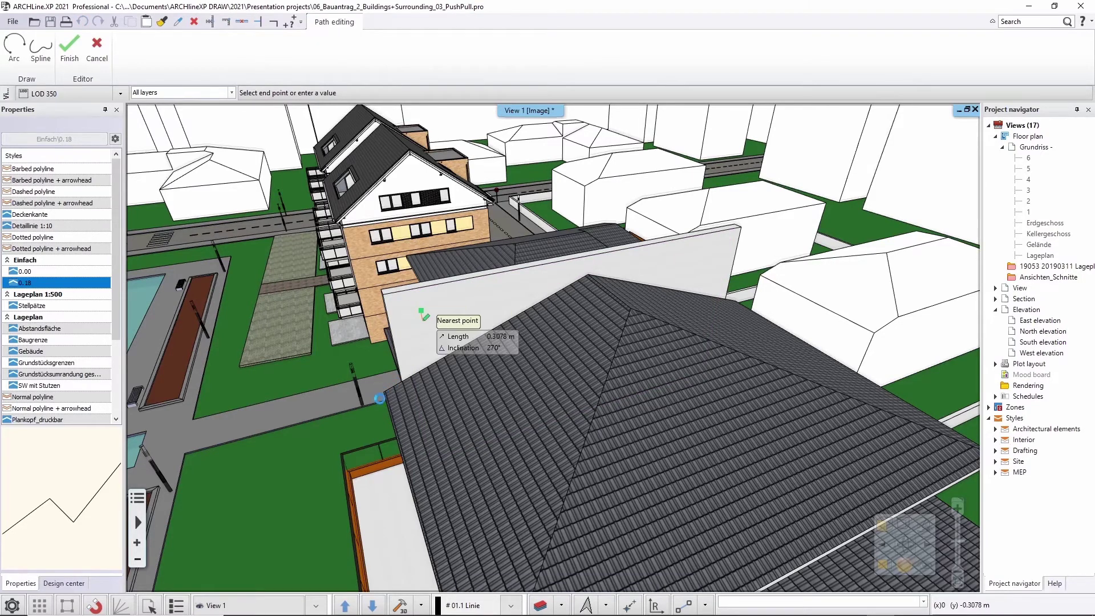
pyautogui.click(384, 392)
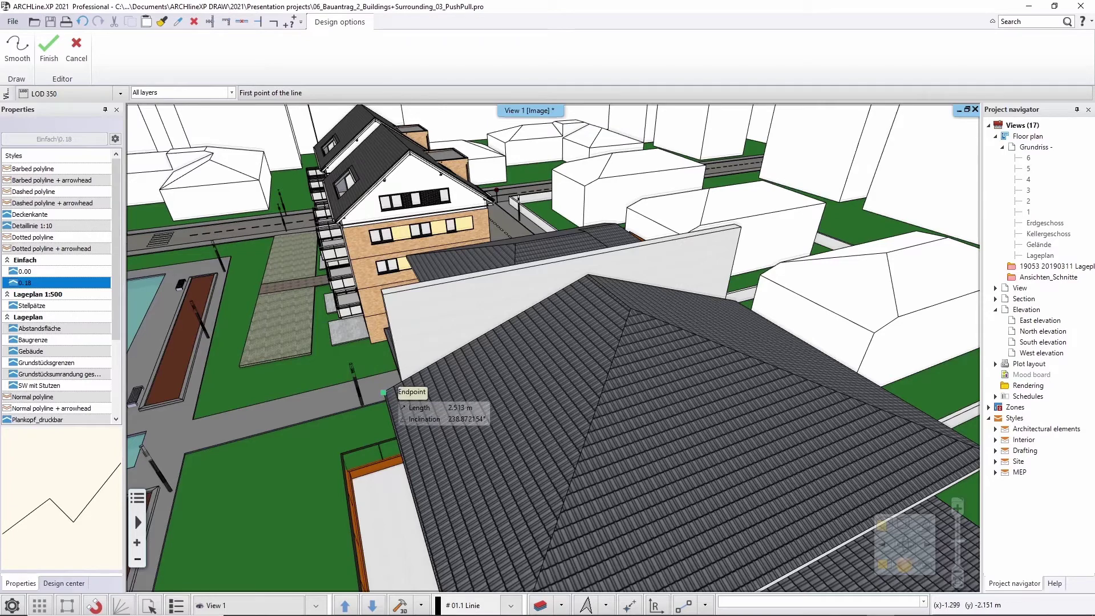
pyautogui.click(384, 392)
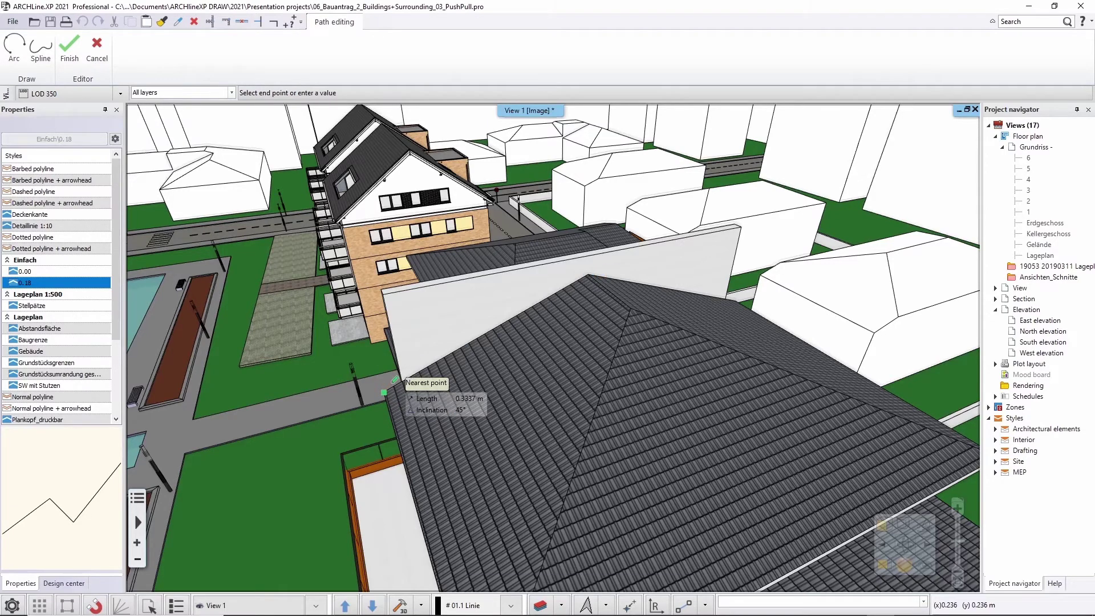
pyautogui.click(588, 275)
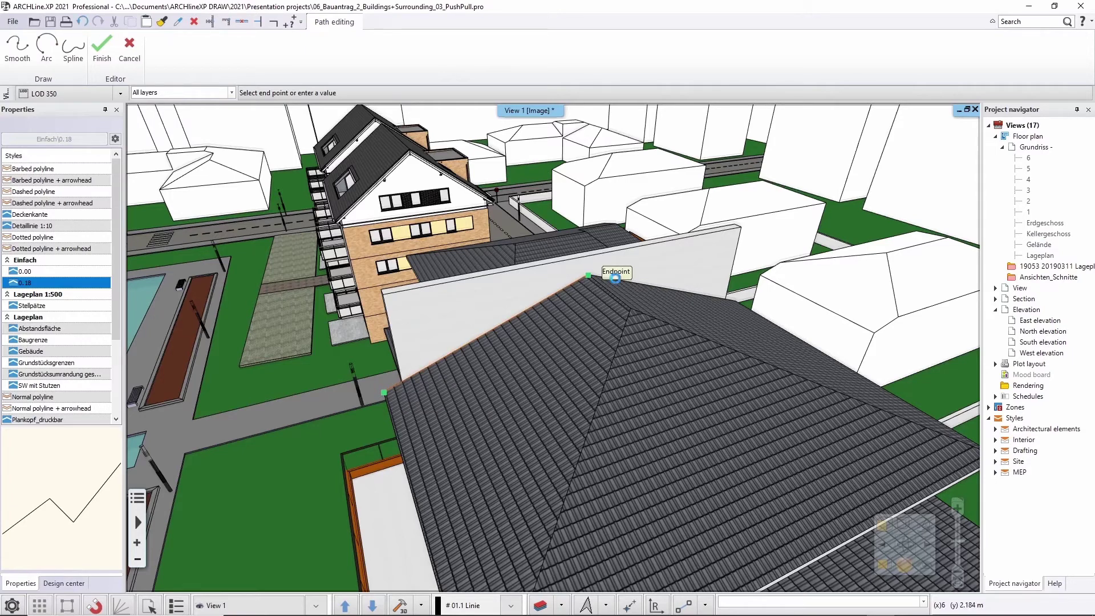
pyautogui.click(735, 301)
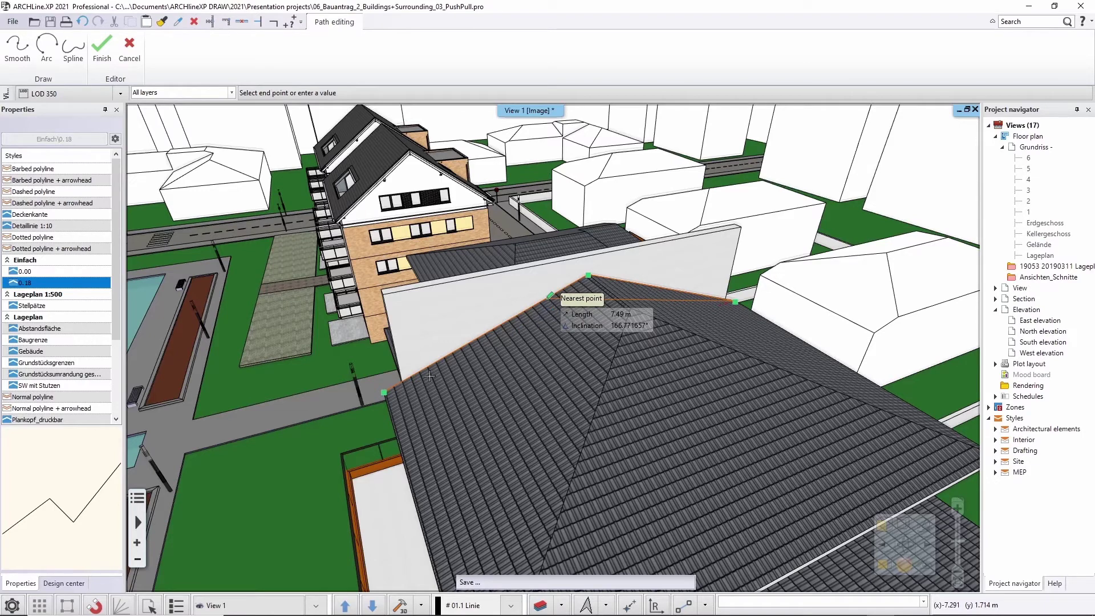
pyautogui.press('Return')
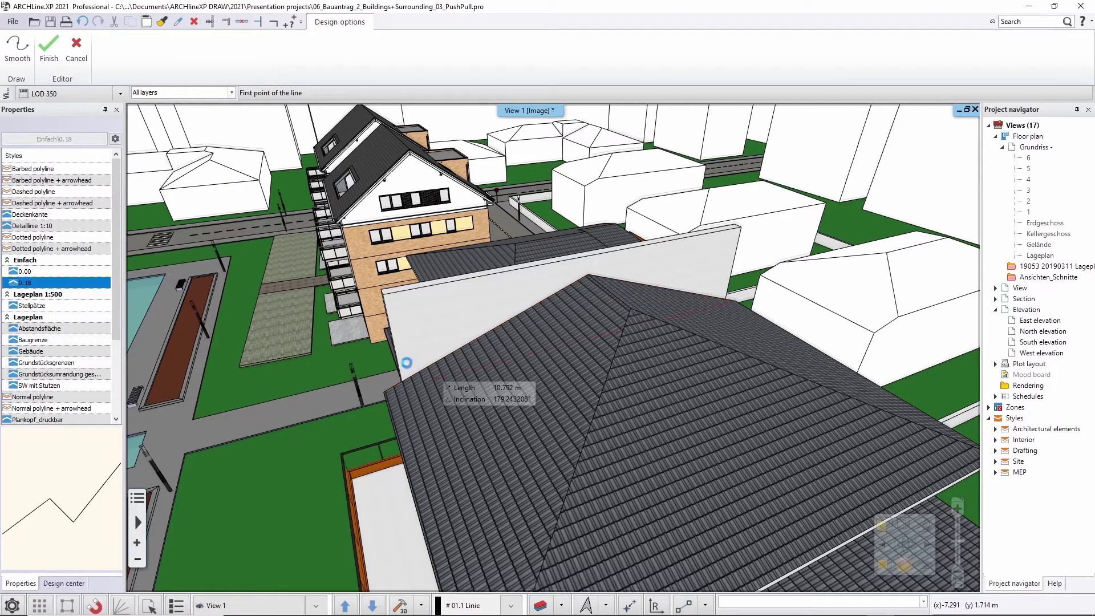
pyautogui.press('Escape')
# - Hide the roof with Hide this object, then pan over and select the gable wall
pyautogui.rightClick(543, 333)
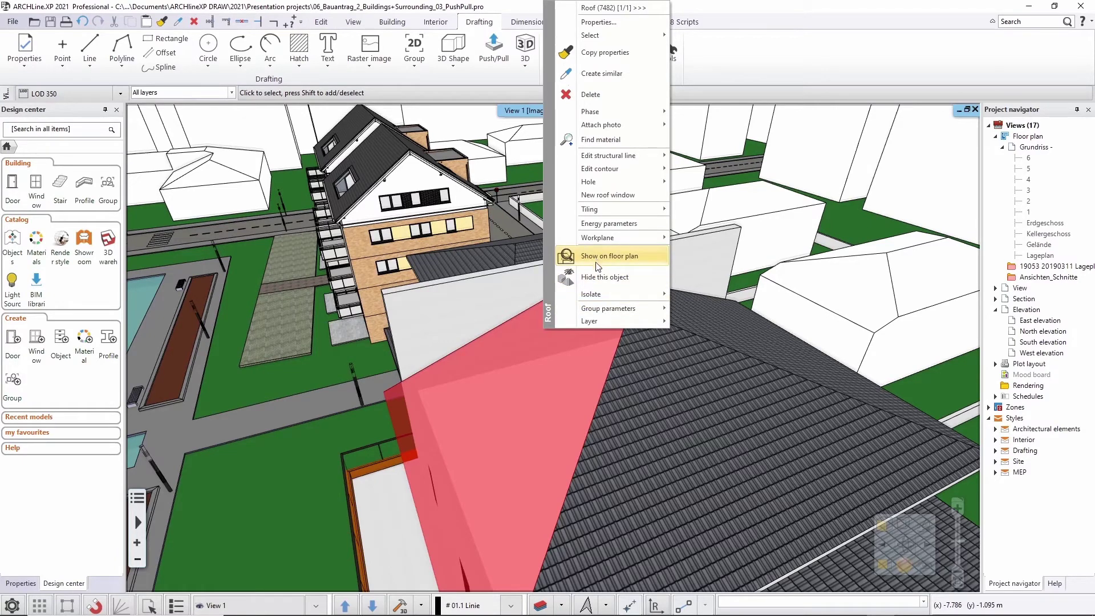
pyautogui.click(596, 277)
pyautogui.moveTo(537, 356); pyautogui.dragTo(480, 356, button='middle')
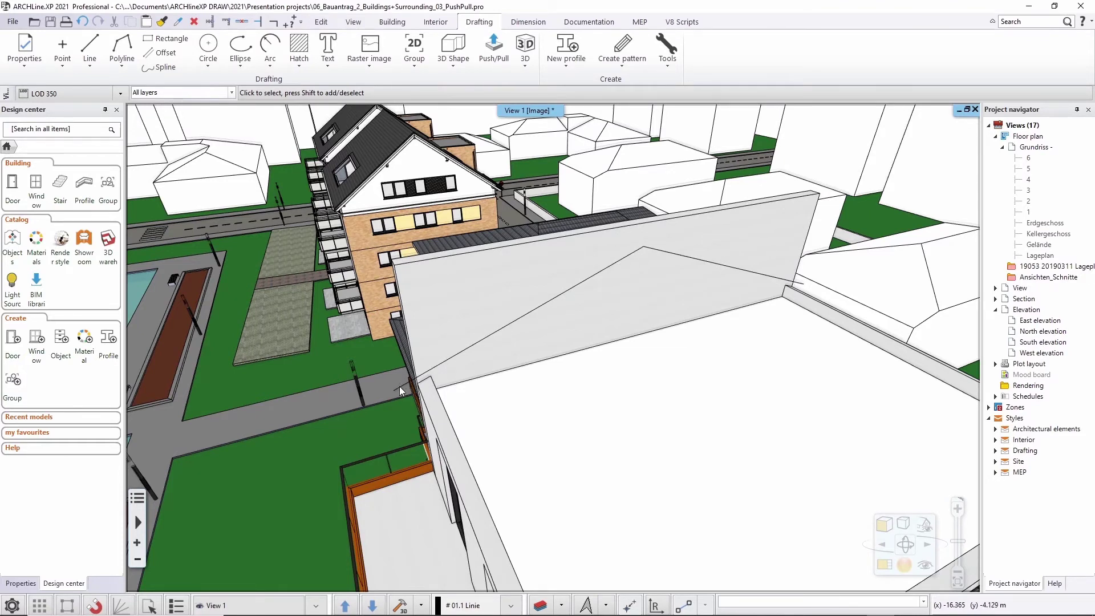
pyautogui.click(445, 367)
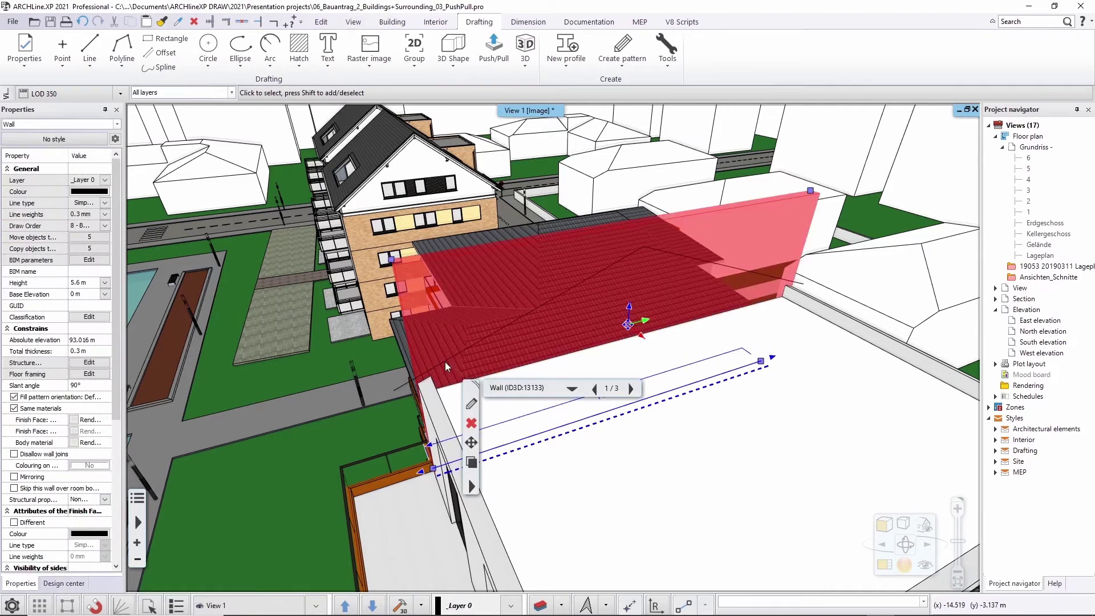
# - Offset the gable wall's whole pitched roof-outline polyline by 0.3 m
pyautogui.click(631, 392)
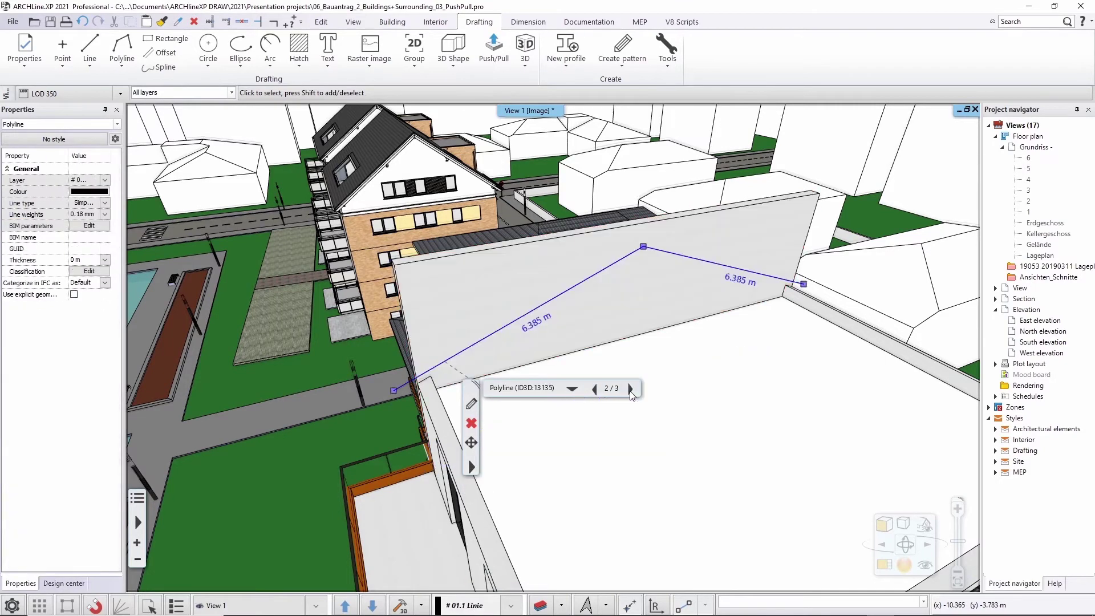
pyautogui.click(578, 291)
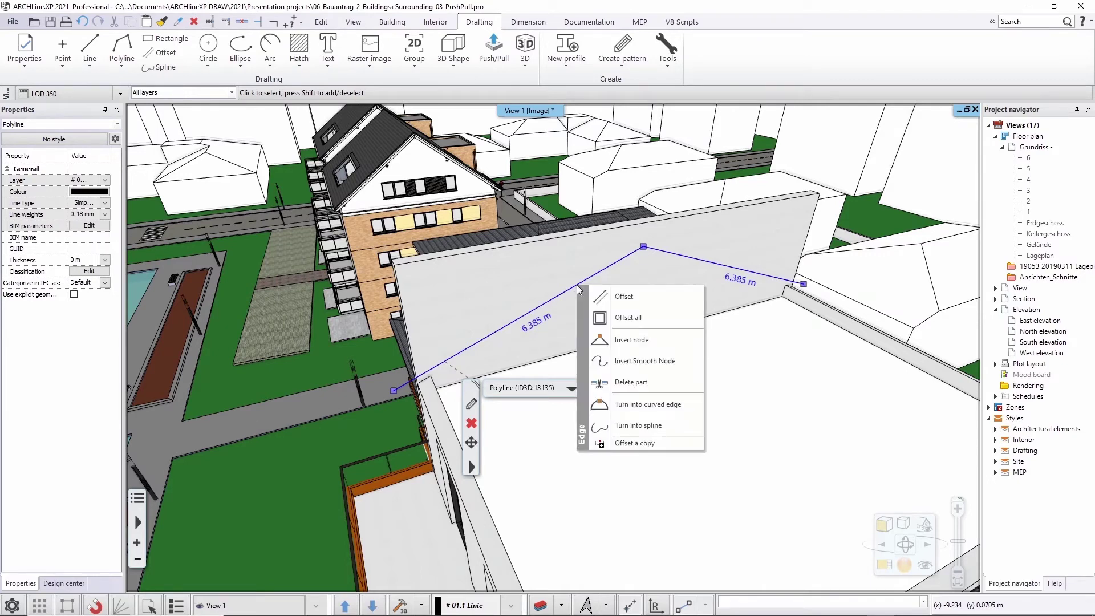
pyautogui.click(615, 318)
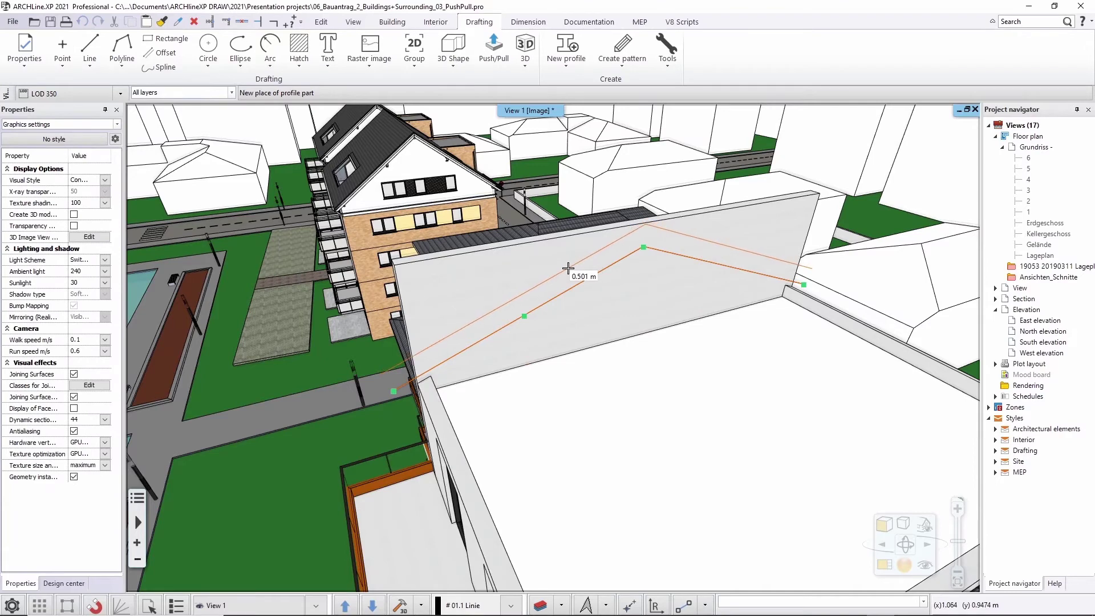
pyautogui.click(546, 279)
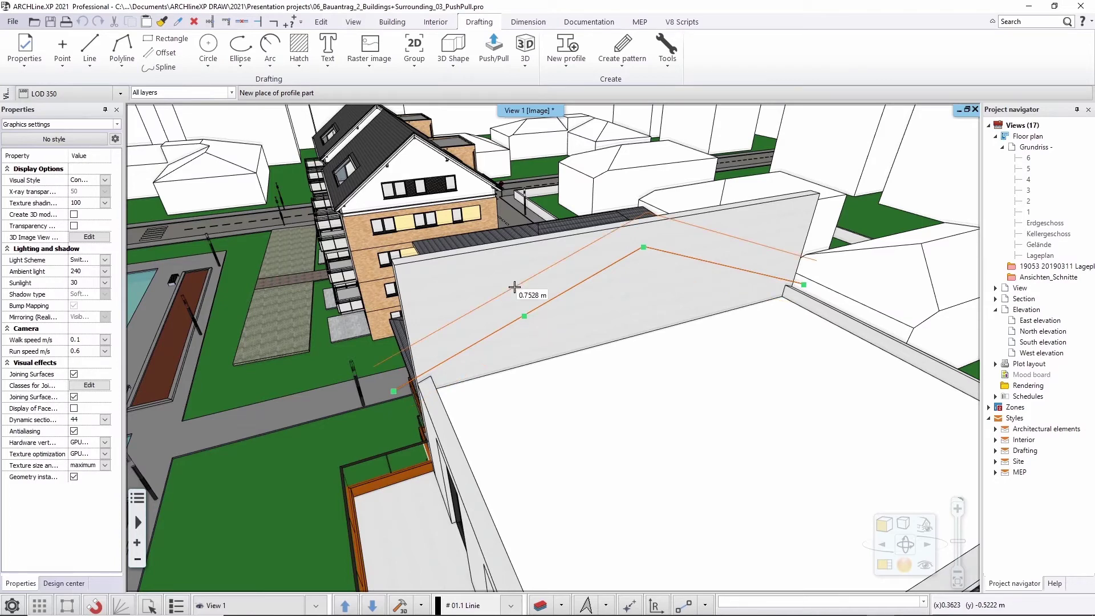
pyautogui.write('0')
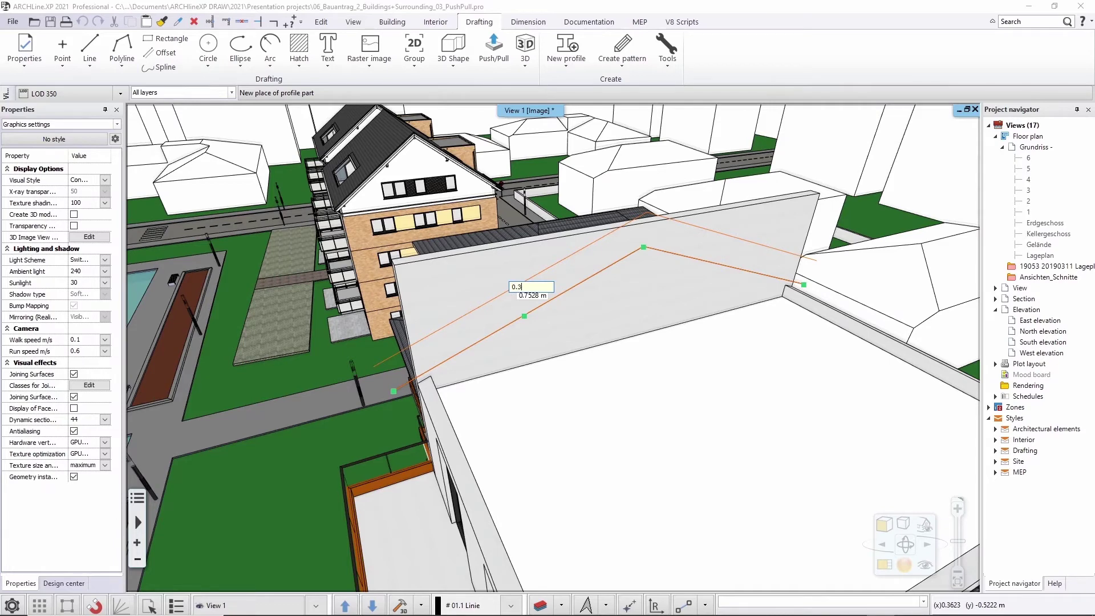
pyautogui.write('.3')
pyautogui.press('Return')
pyautogui.click(515, 292)
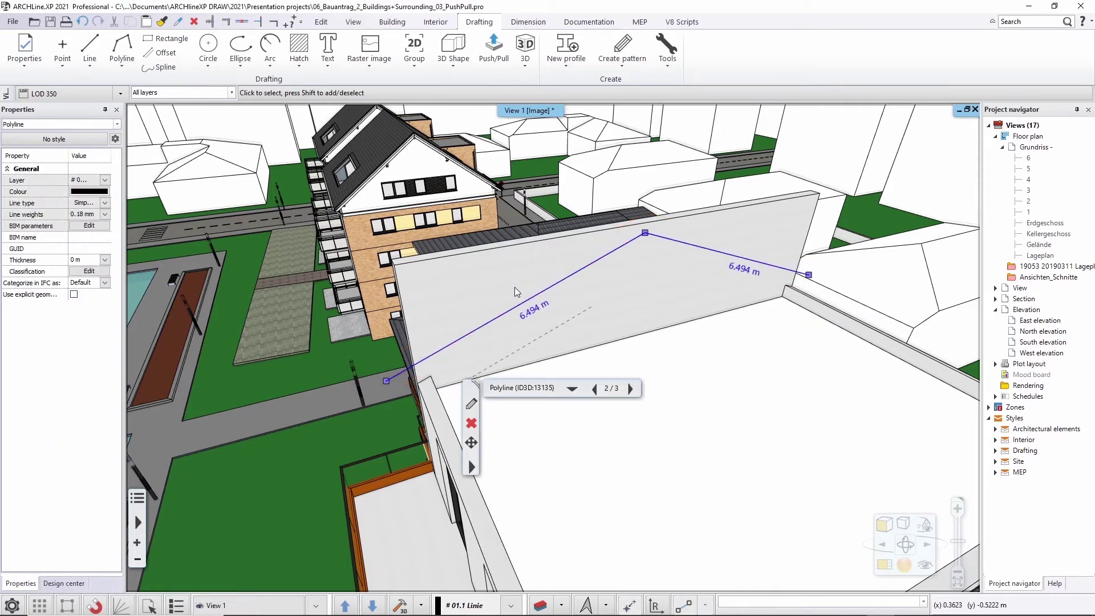
pyautogui.press('Escape')
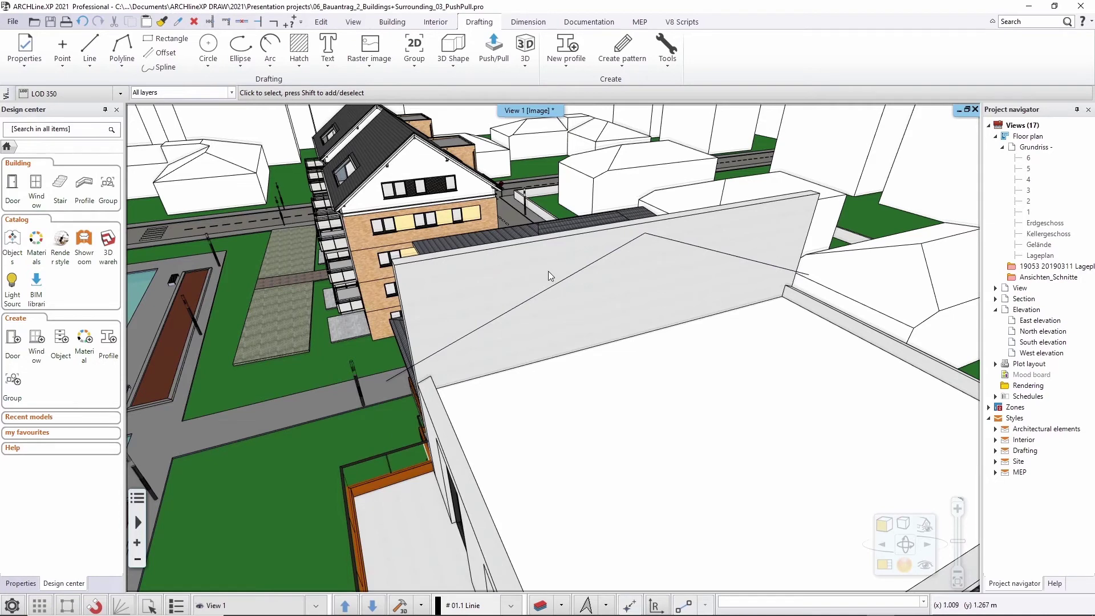
# - Push/Pull the wall area above the offset polyline fully through the wall
pyautogui.click(494, 48)
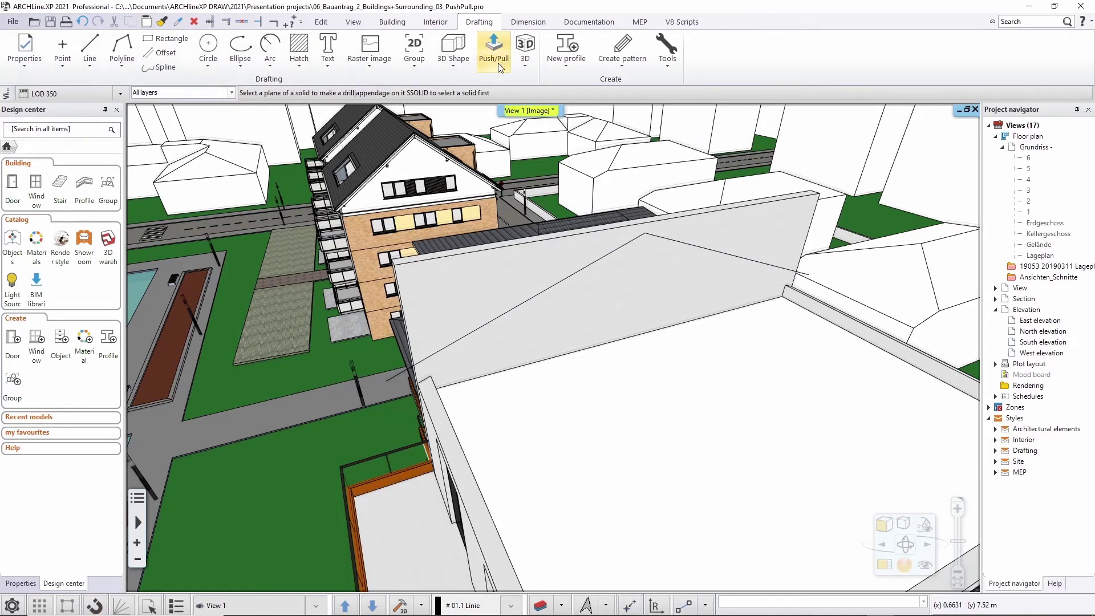
pyautogui.click(516, 278)
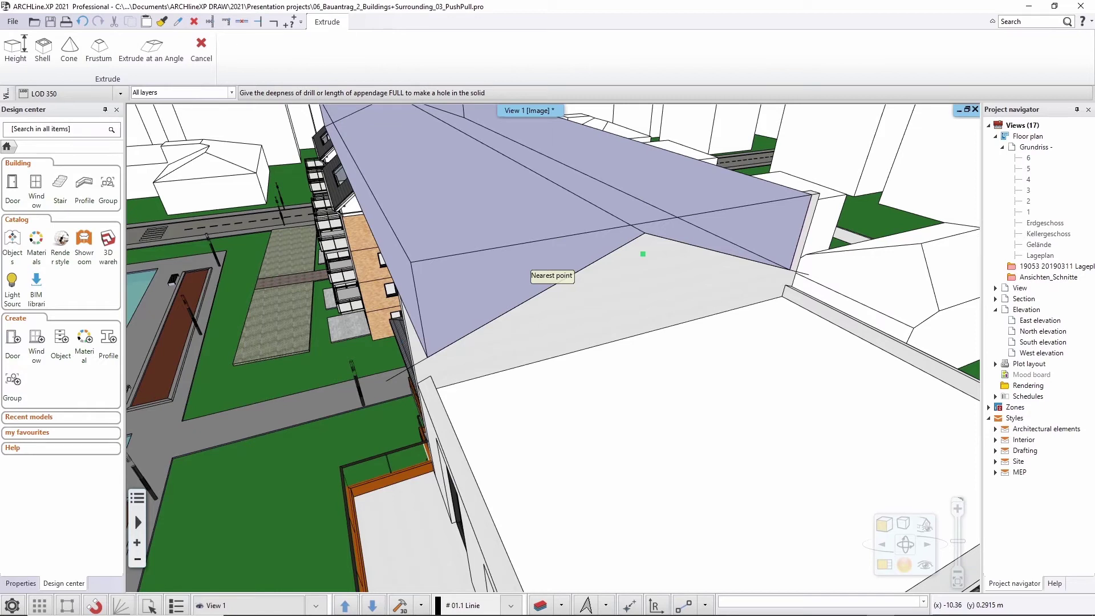
pyautogui.press('Escape')
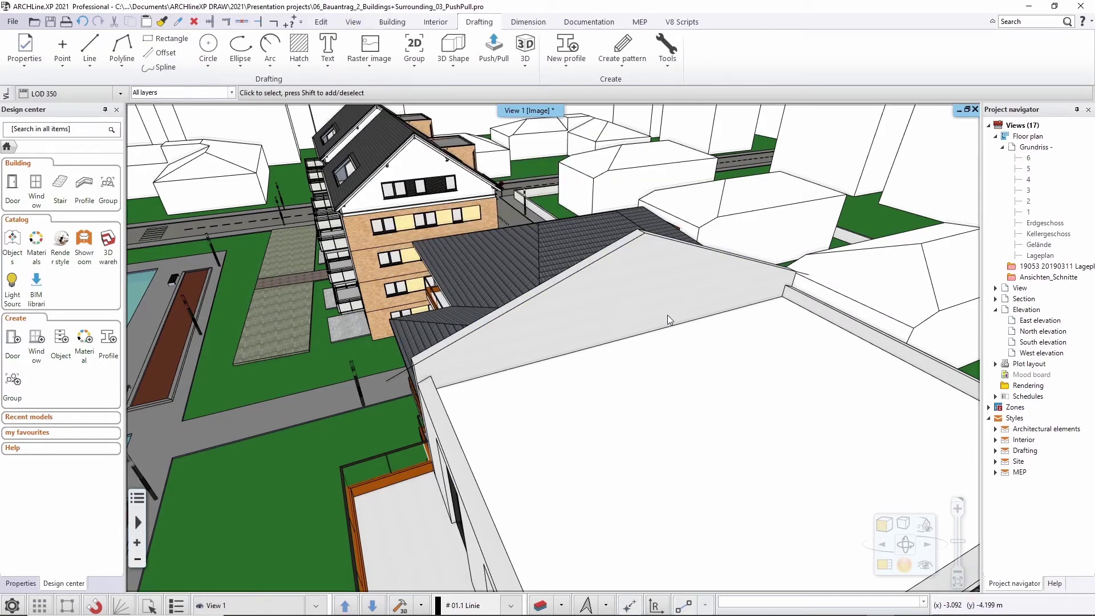
# - End the wall's object isolation to show the roof again, viewing the balcony side
pyautogui.rightClick(592, 321)
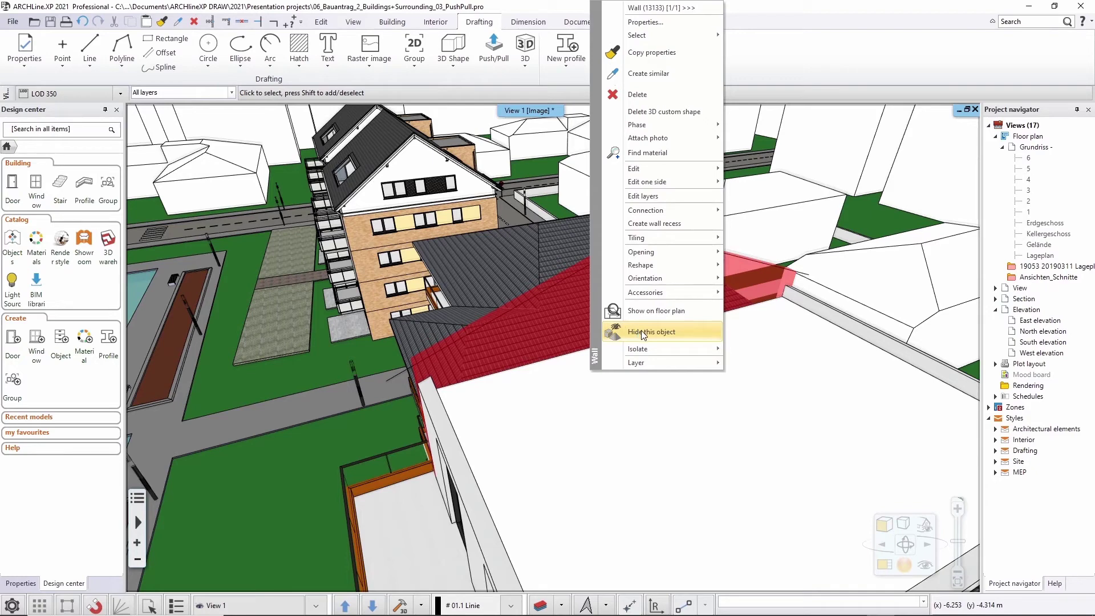
pyautogui.moveTo(647, 350)
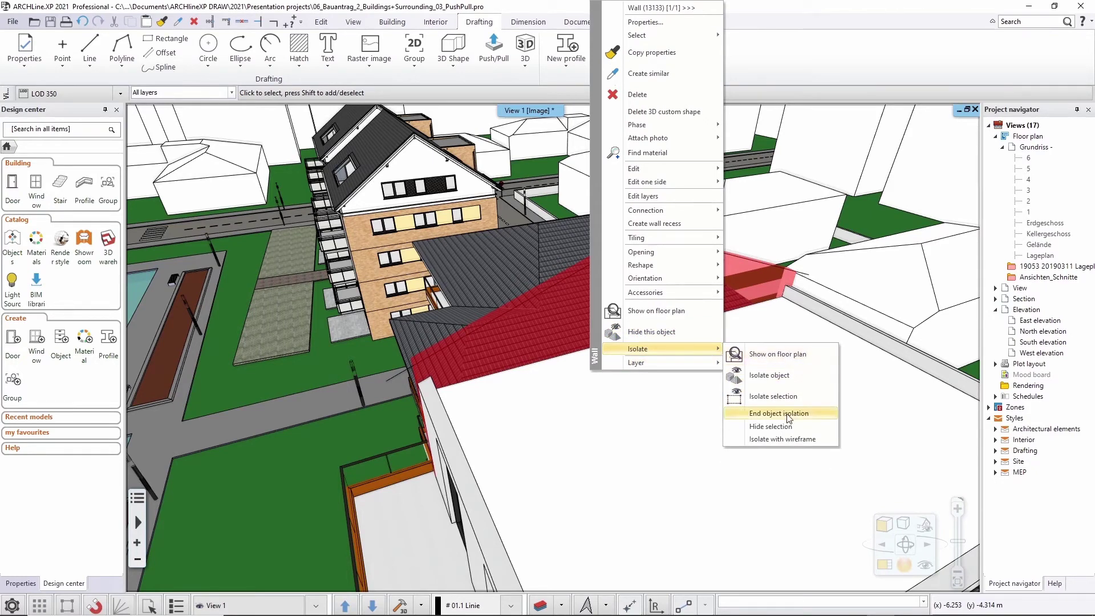
pyautogui.click(788, 414)
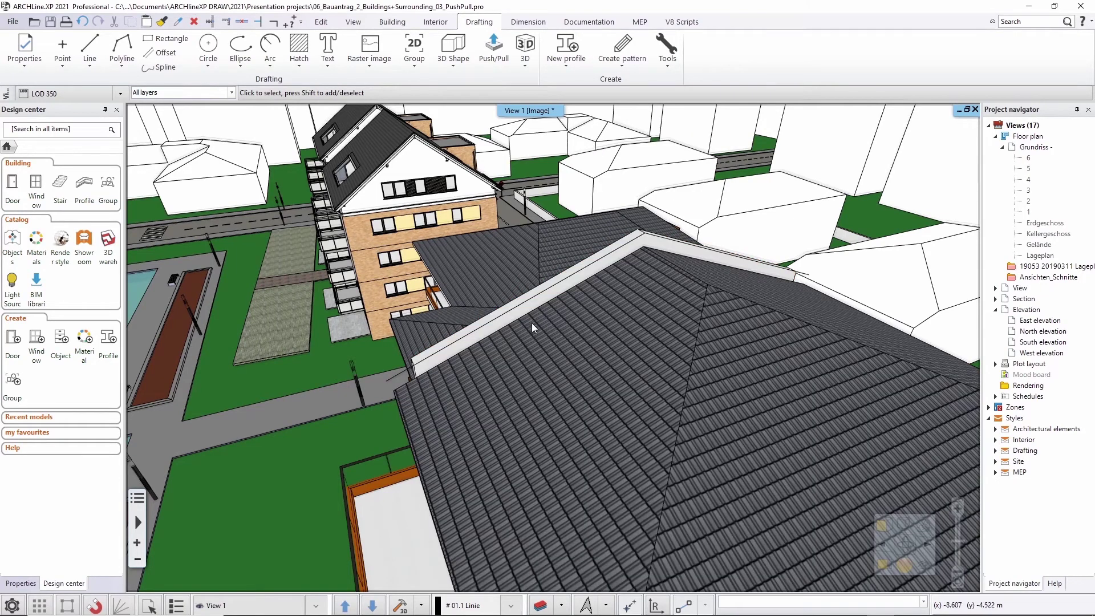
pyautogui.moveTo(505, 319); pyautogui.dragTo(675, 306, button='middle')
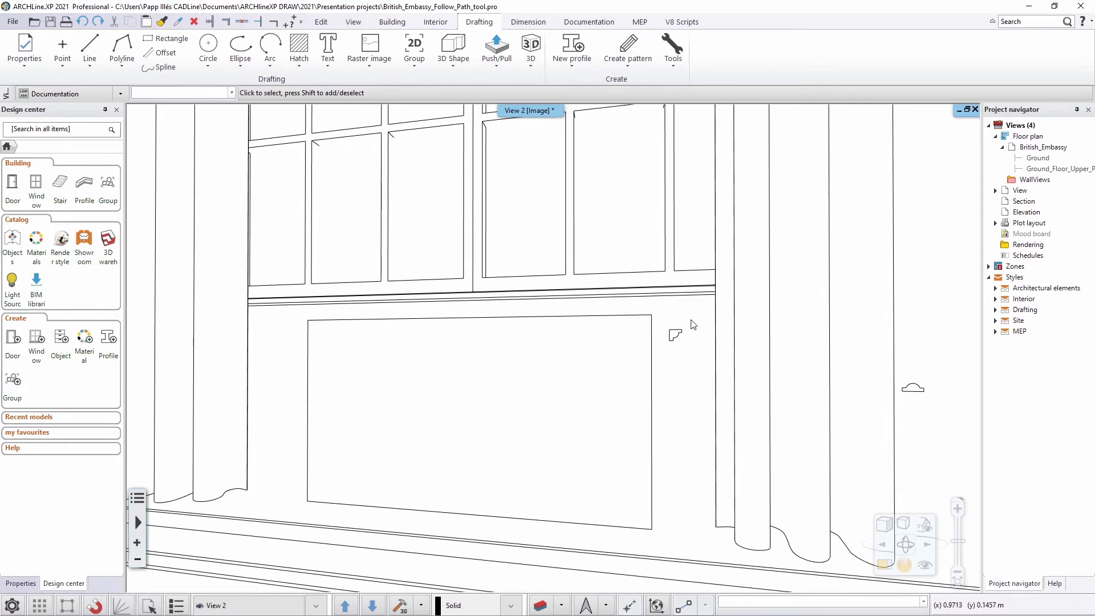
# - Start a Follow edge sweep with the small profile, referenced at its corner
pyautogui.click(495, 63)
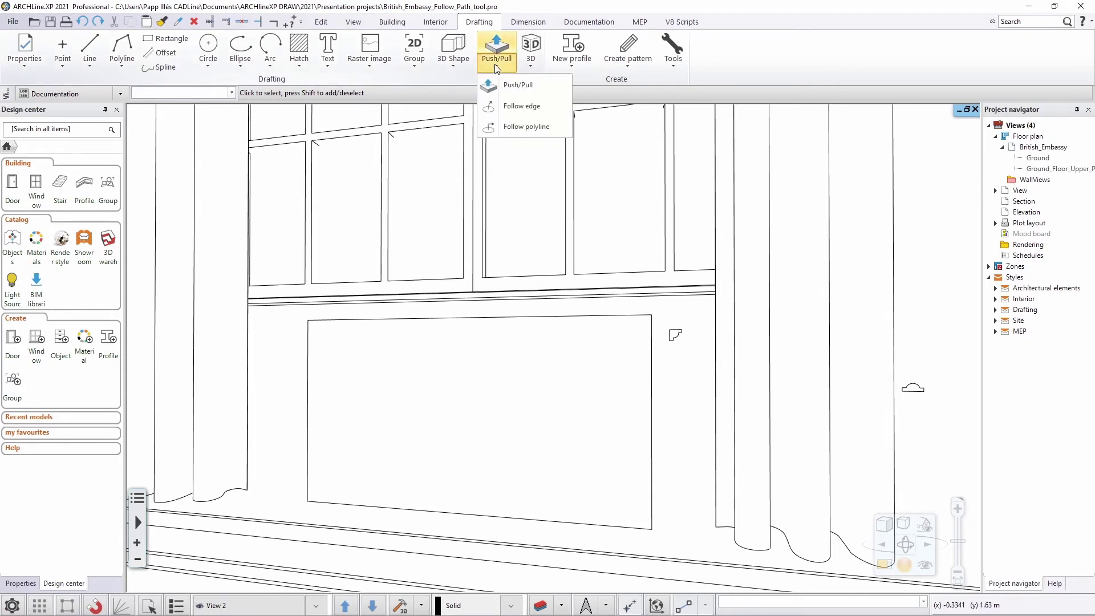
pyautogui.click(511, 107)
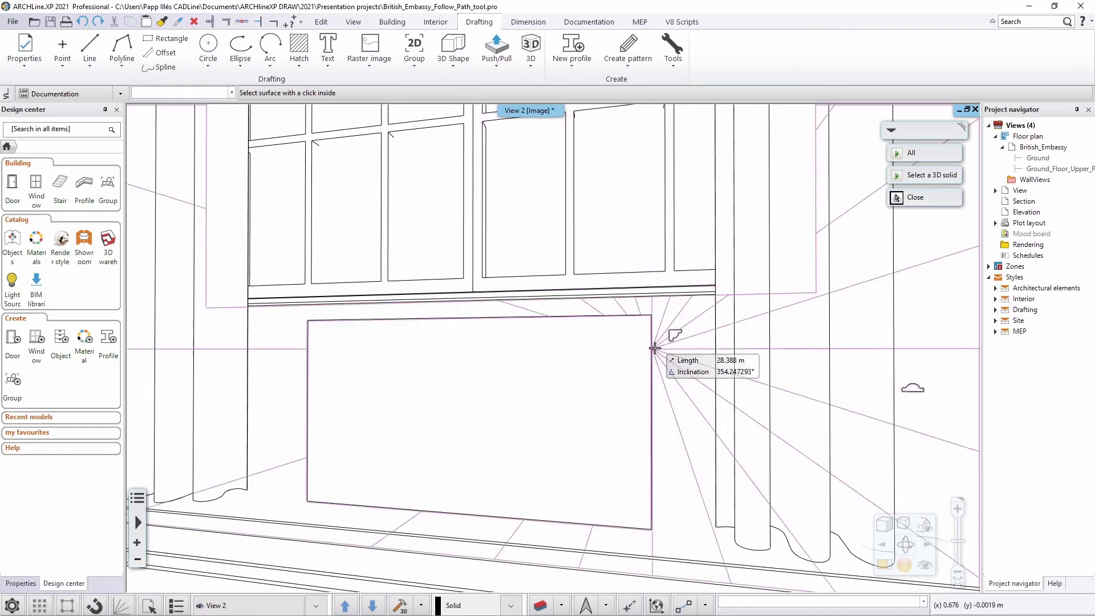
pyautogui.scroll(4, 677, 336)
pyautogui.moveTo(794, 338); pyautogui.dragTo(574, 325, button='middle')
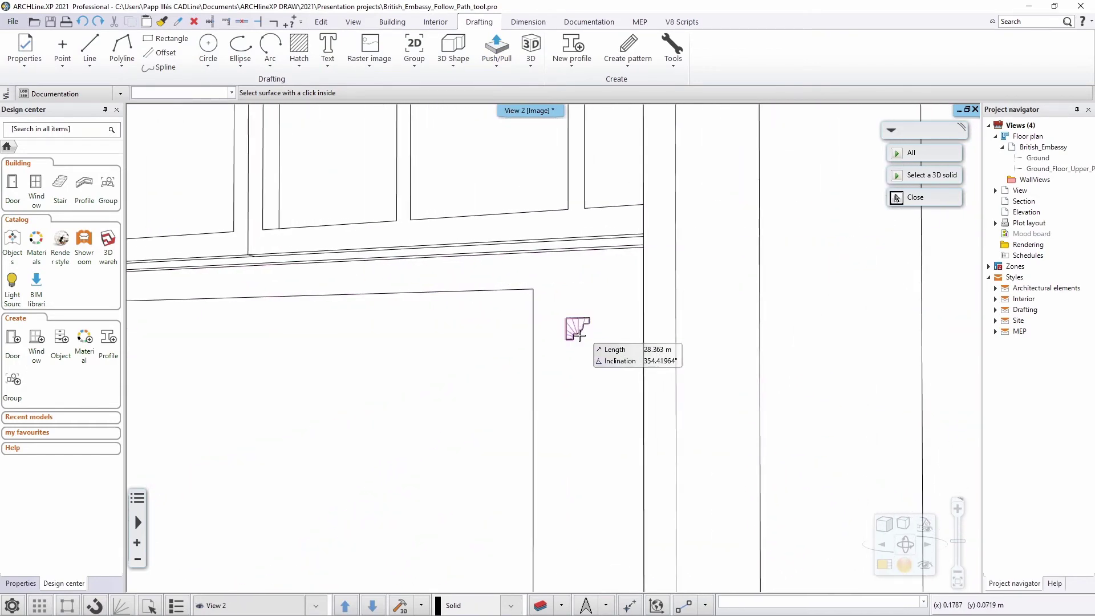
pyautogui.click(575, 326)
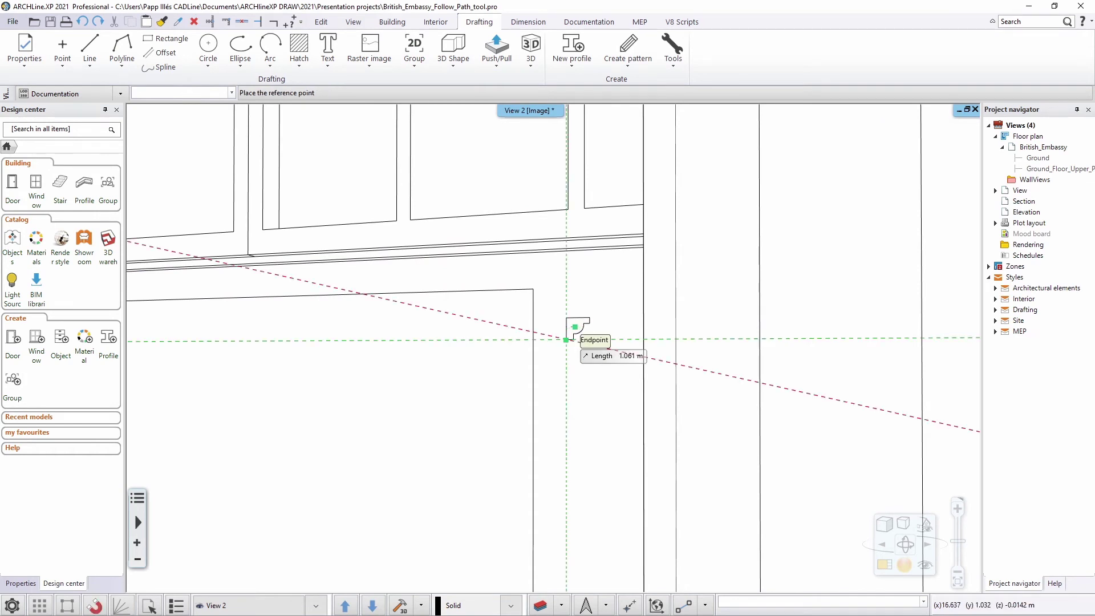
pyautogui.click(565, 340)
# - Sweep the profile along the panel's right, bottom, left and top edges, rotated 270°, and finish
pyautogui.scroll(2, 556, 412)
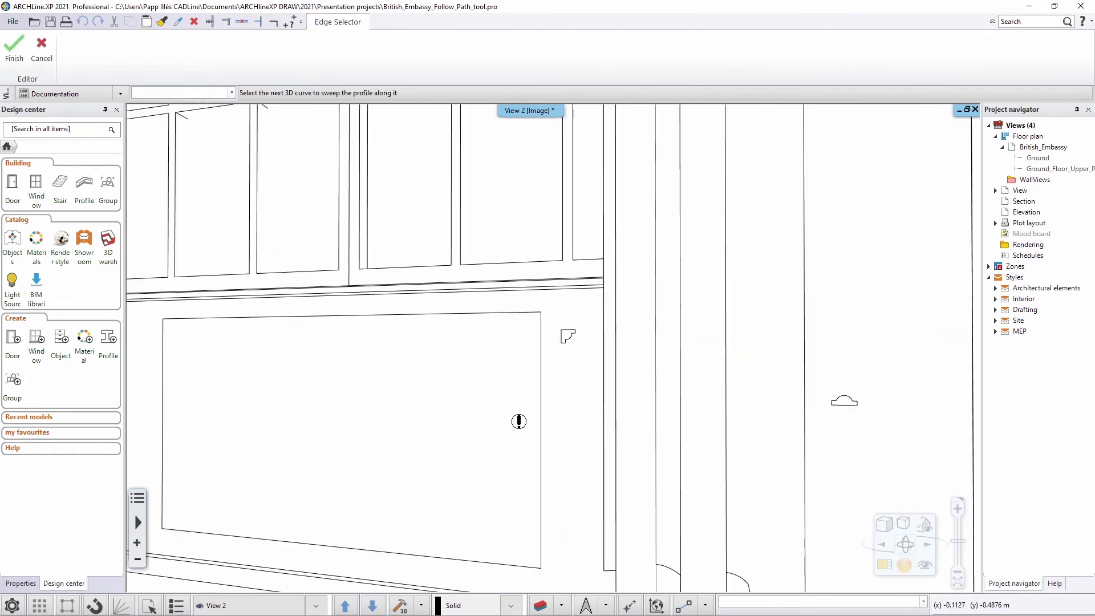
pyautogui.click(542, 409)
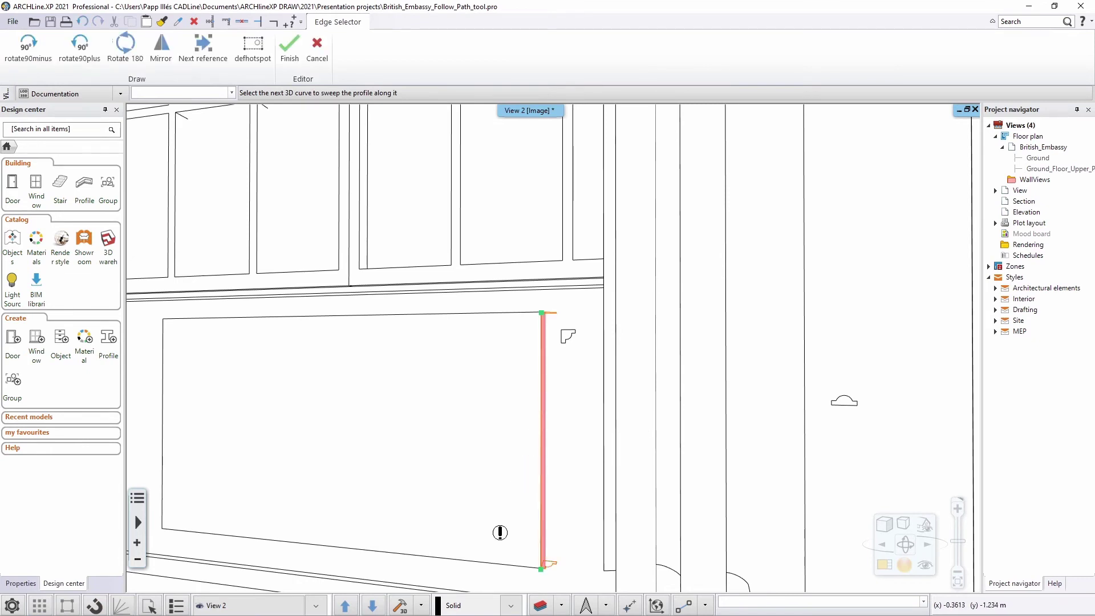
pyautogui.click(492, 564)
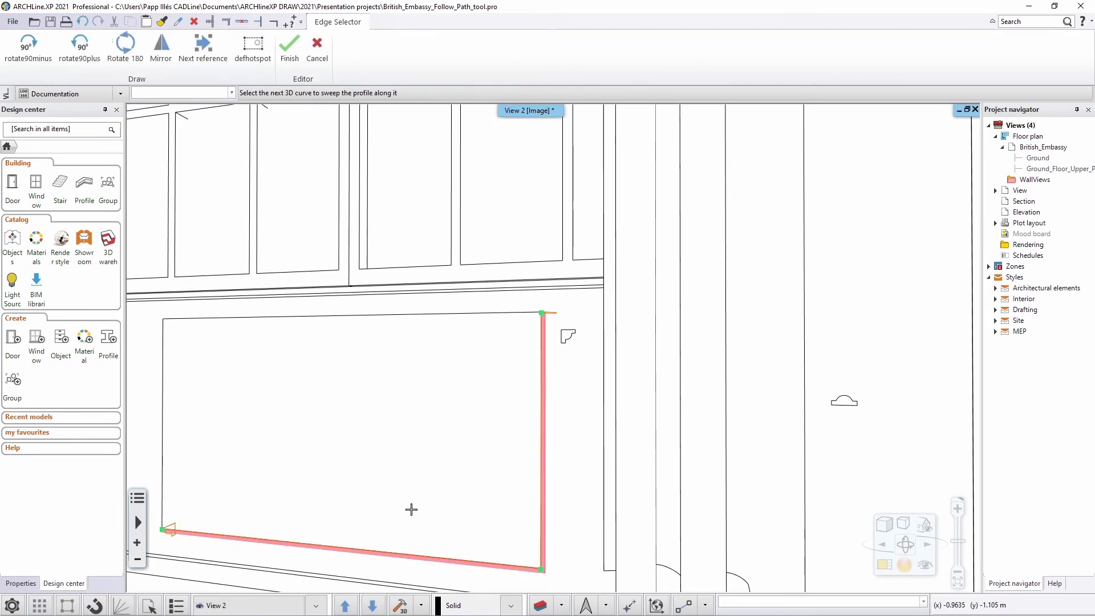
pyautogui.click(83, 54)
pyautogui.click(83, 54)
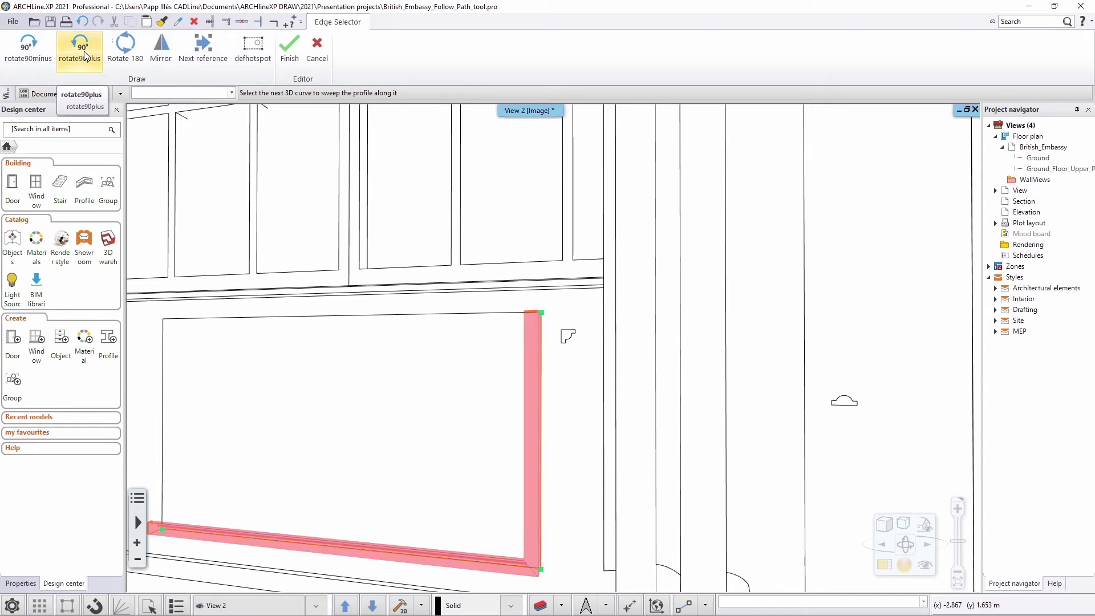
pyautogui.click(84, 55)
pyautogui.moveTo(413, 426); pyautogui.dragTo(485, 435, button='middle')
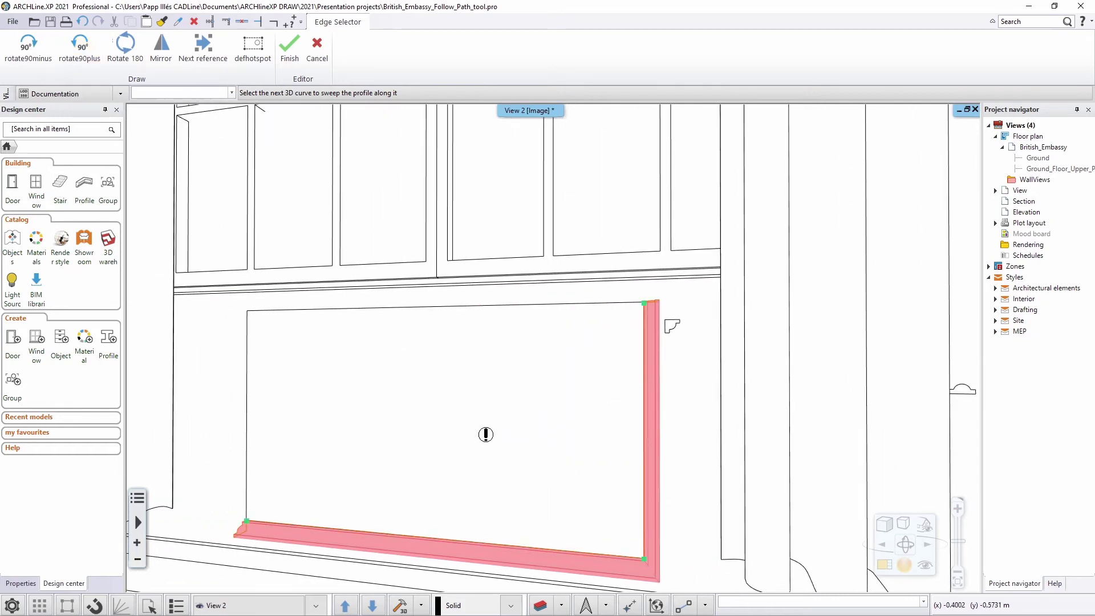
pyautogui.click(249, 491)
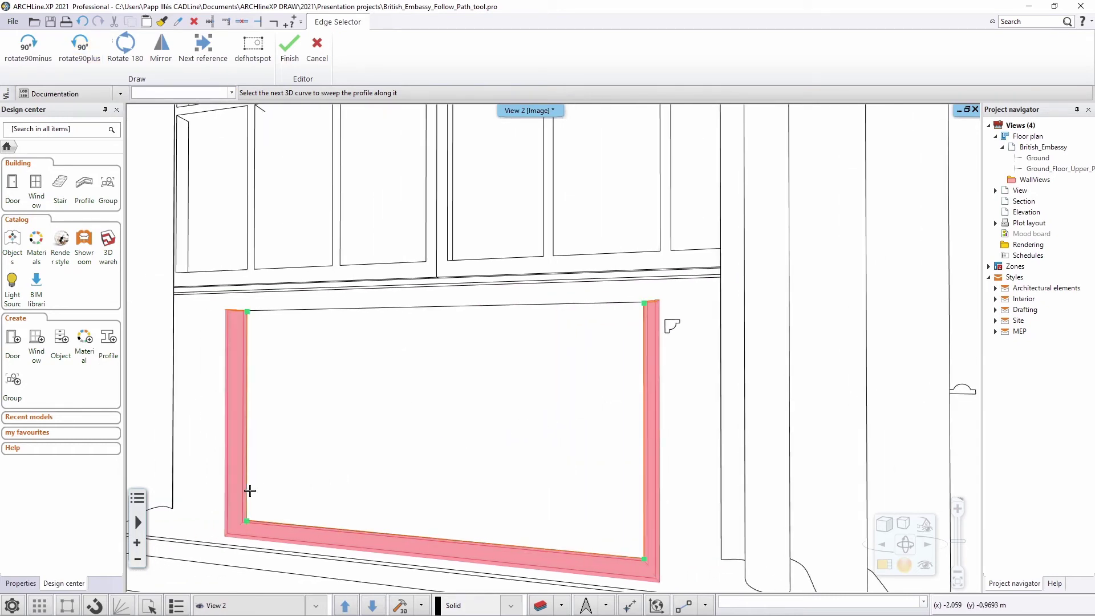
pyautogui.click(319, 311)
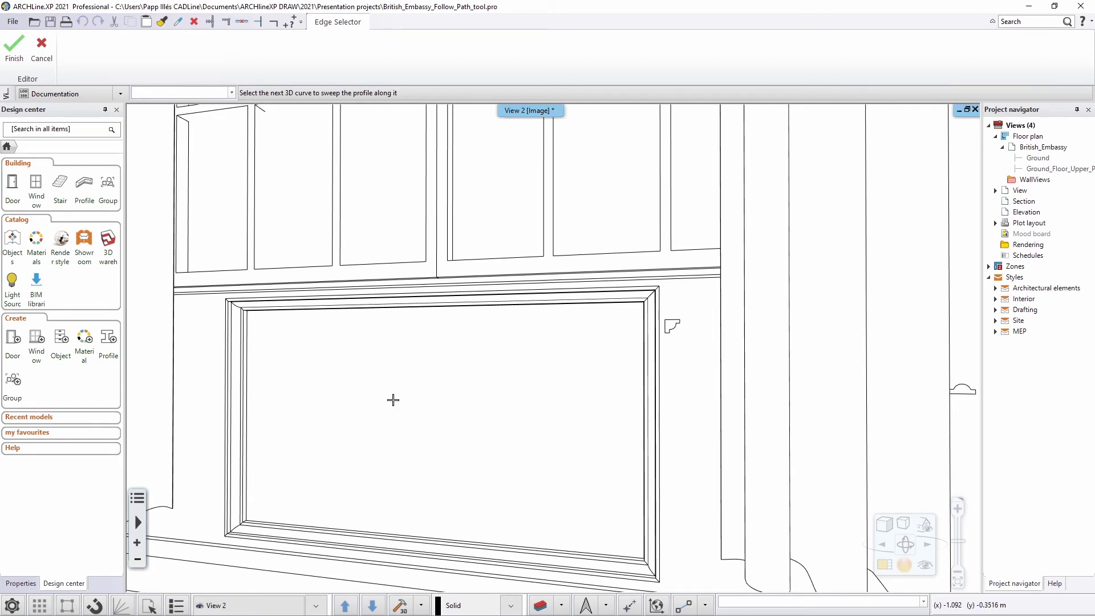
pyautogui.press('Escape')
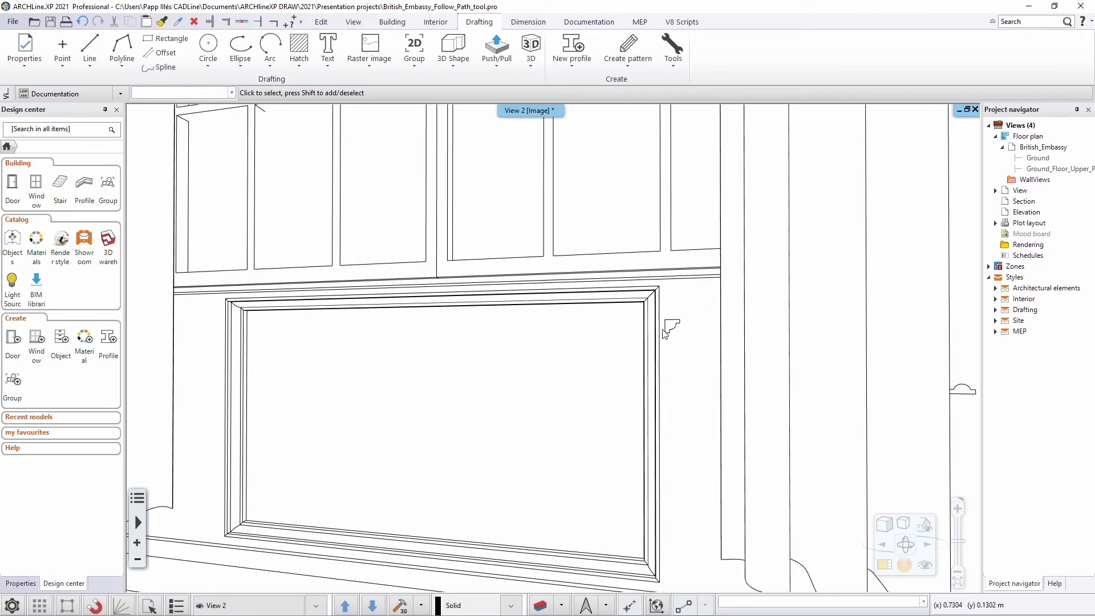
pyautogui.moveTo(608, 383); pyautogui.dragTo(418, 368, button='middle')
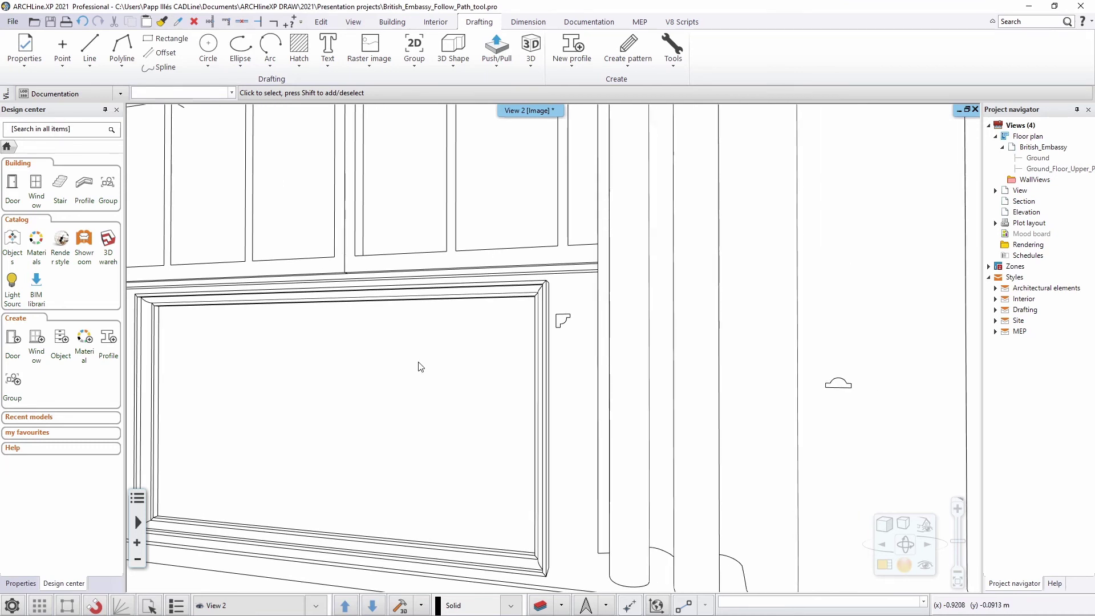
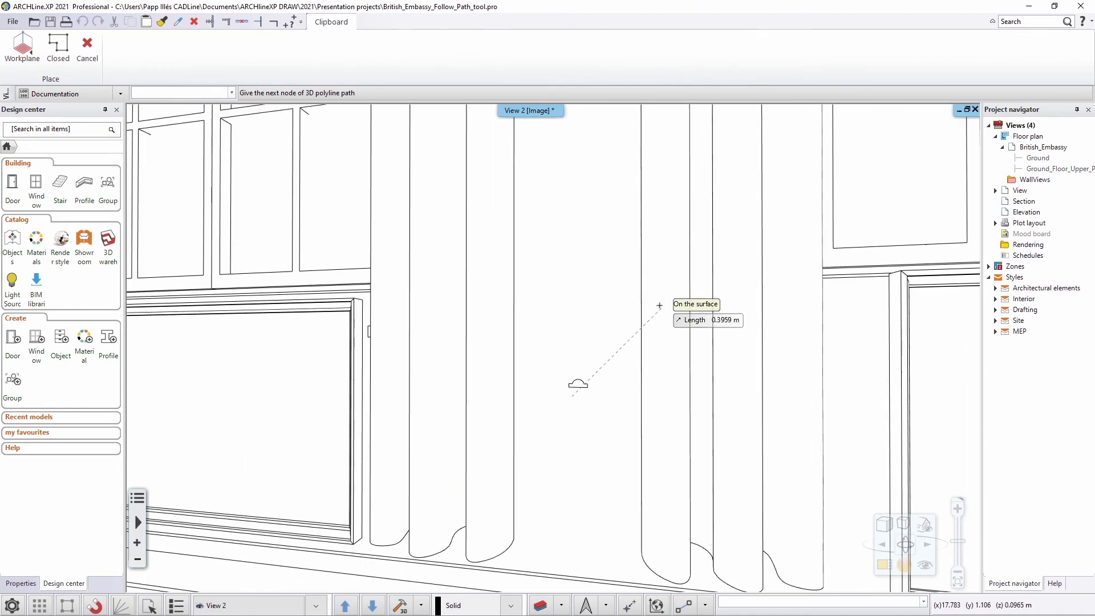
pyautogui.scroll(-3, 582, 336)
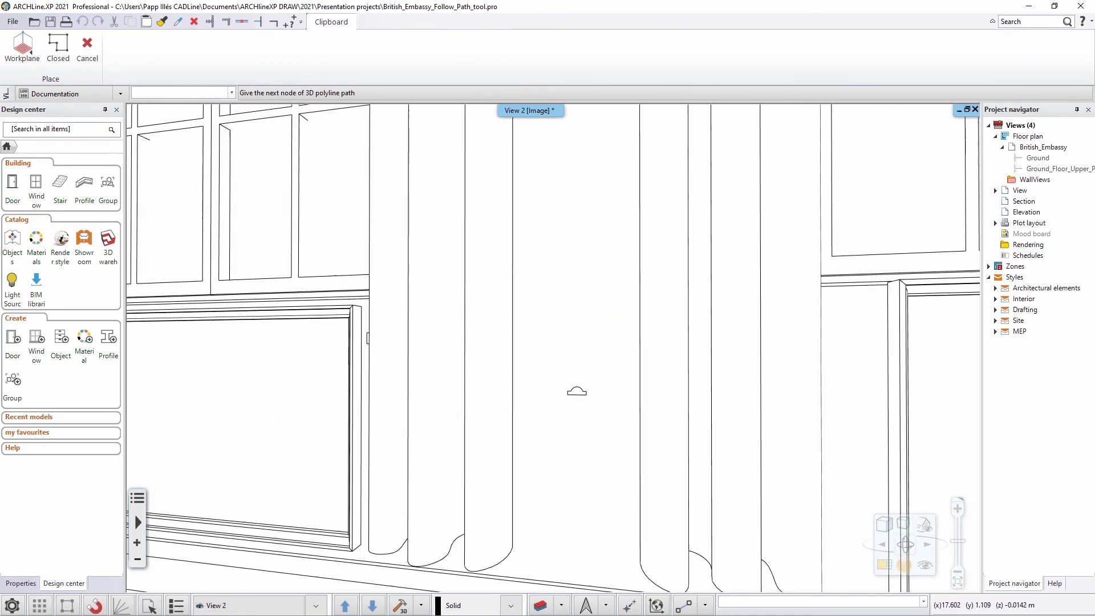
# - Draw the path's short bottom edge in the curtain gap, orienting the profile with 90° and 180° rotations
pyautogui.click(546, 340)
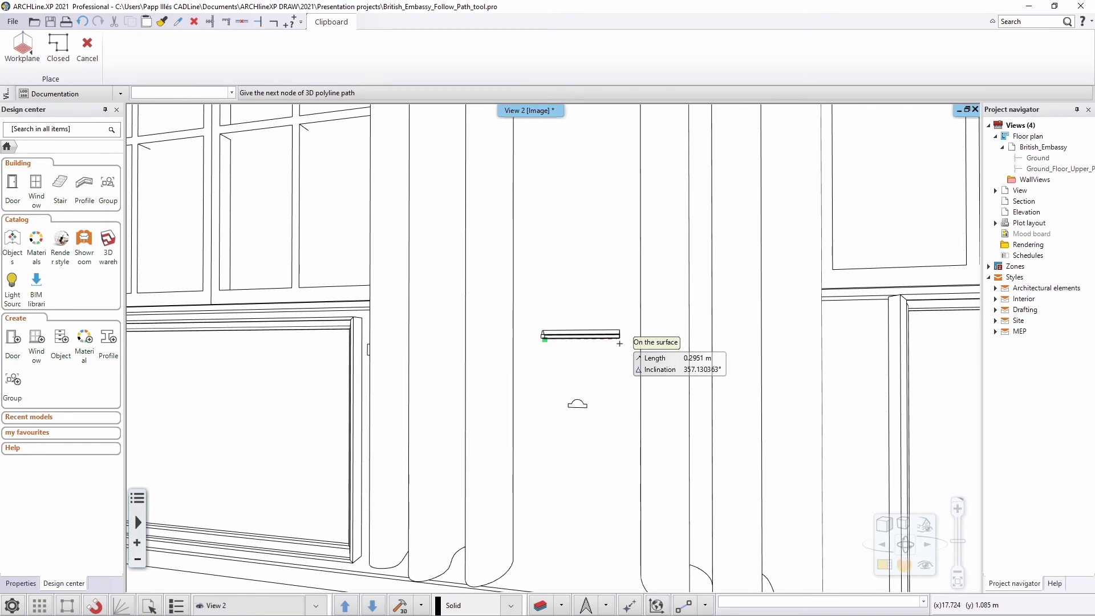
pyautogui.click(619, 342)
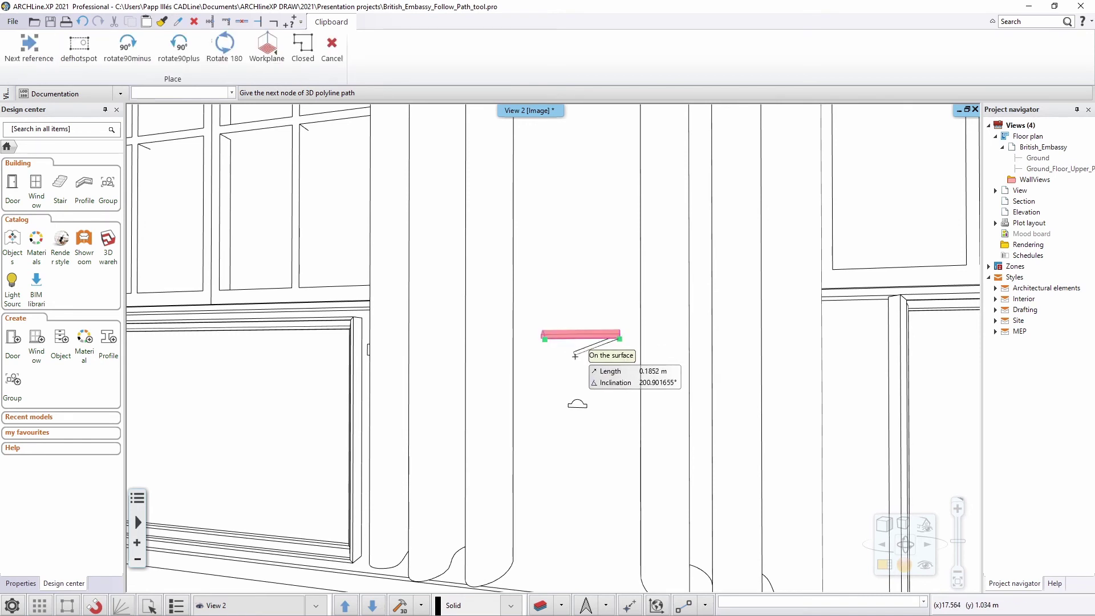
pyautogui.click(183, 58)
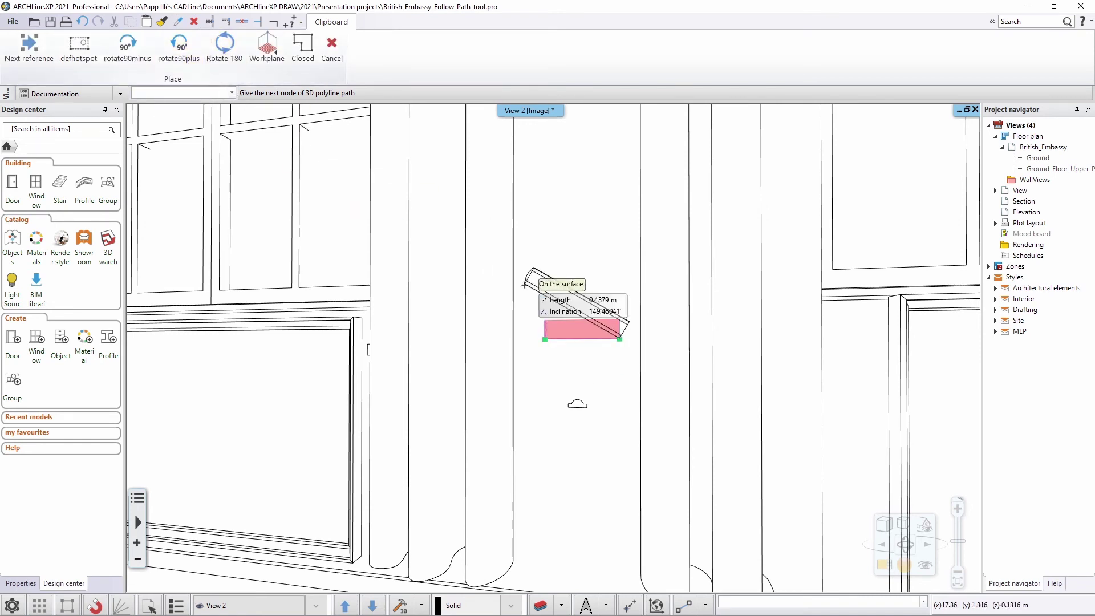
pyautogui.moveTo(601, 372); pyautogui.dragTo(392, 397, button='middle')
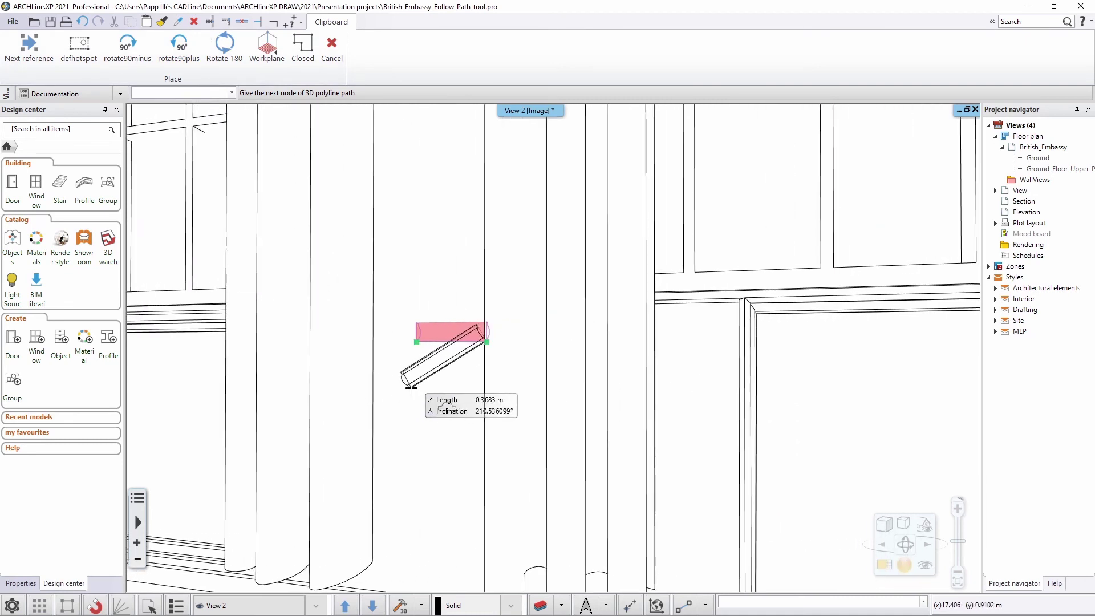
pyautogui.click(220, 49)
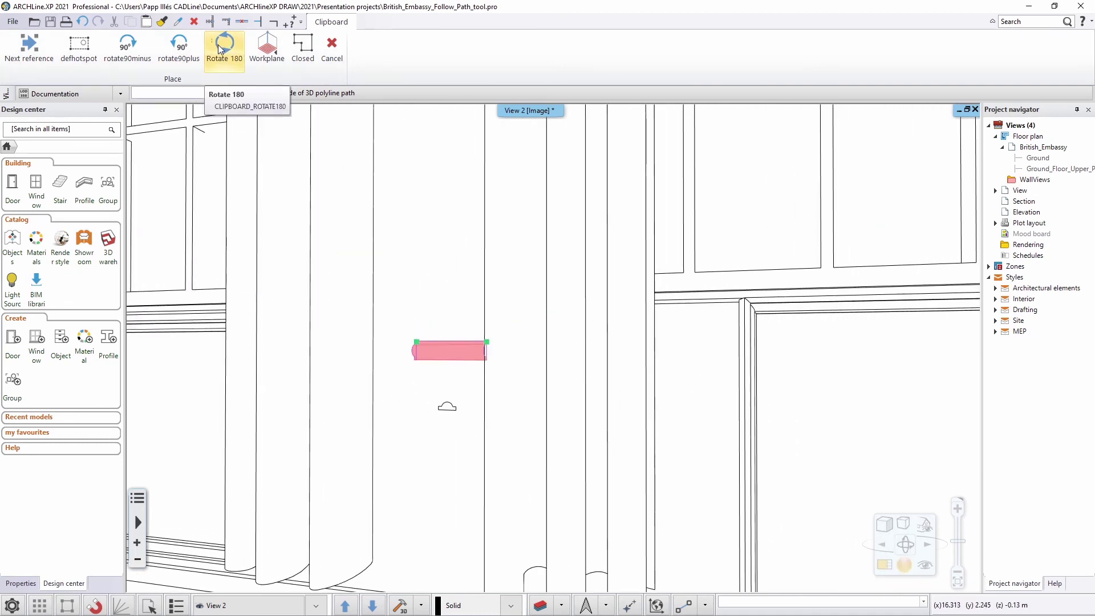
pyautogui.moveTo(404, 224); pyautogui.dragTo(733, 290, button='middle')
# - Extend the path up the wall's full height and snap the next node to the line endpoint
pyautogui.scroll(-5, 634, 203)
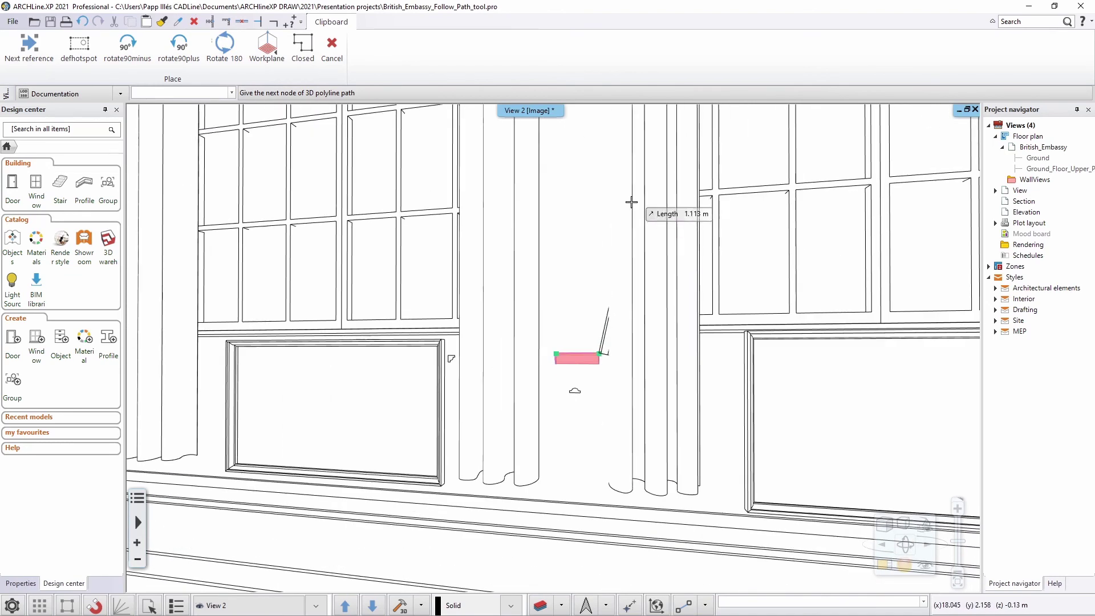
pyautogui.moveTo(573, 167); pyautogui.dragTo(555, 511, button='middle')
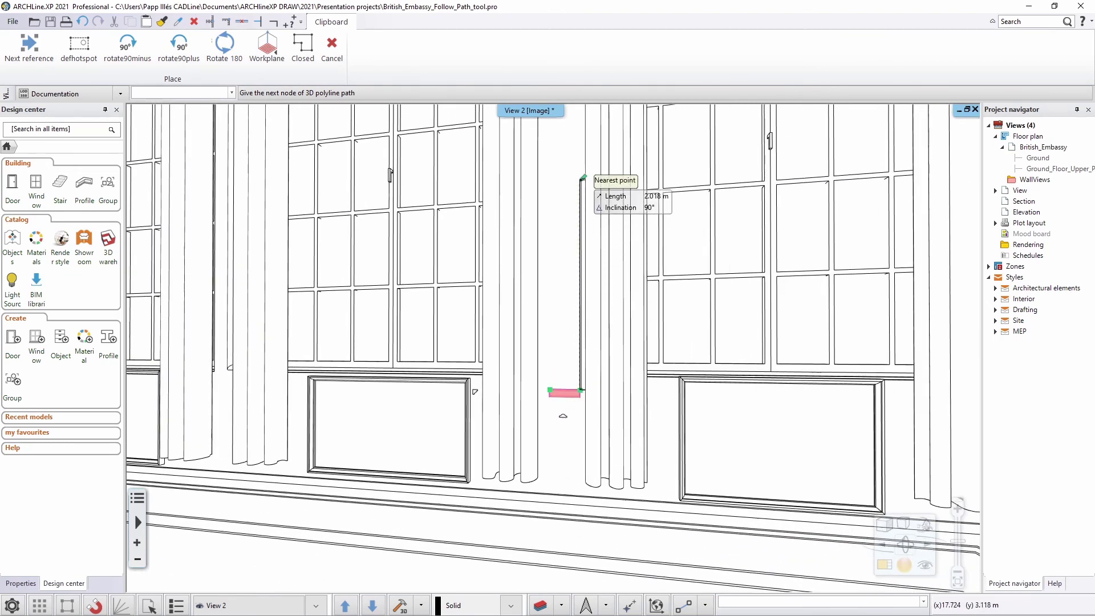
pyautogui.moveTo(563, 418); pyautogui.dragTo(564, 464, button='middle')
pyautogui.scroll(-2, 562, 465)
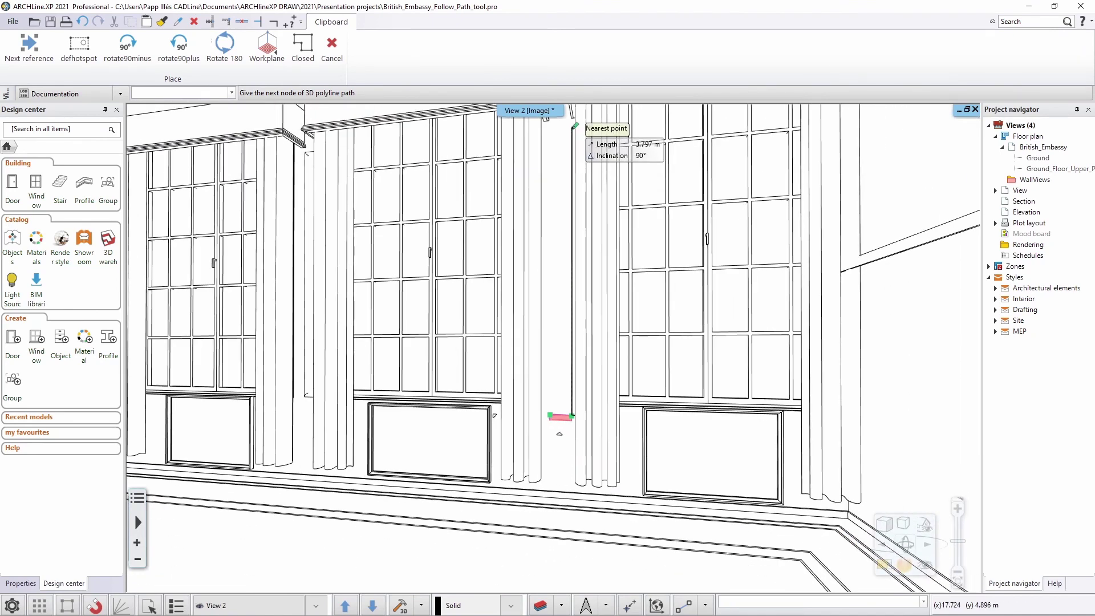
pyautogui.click(574, 132)
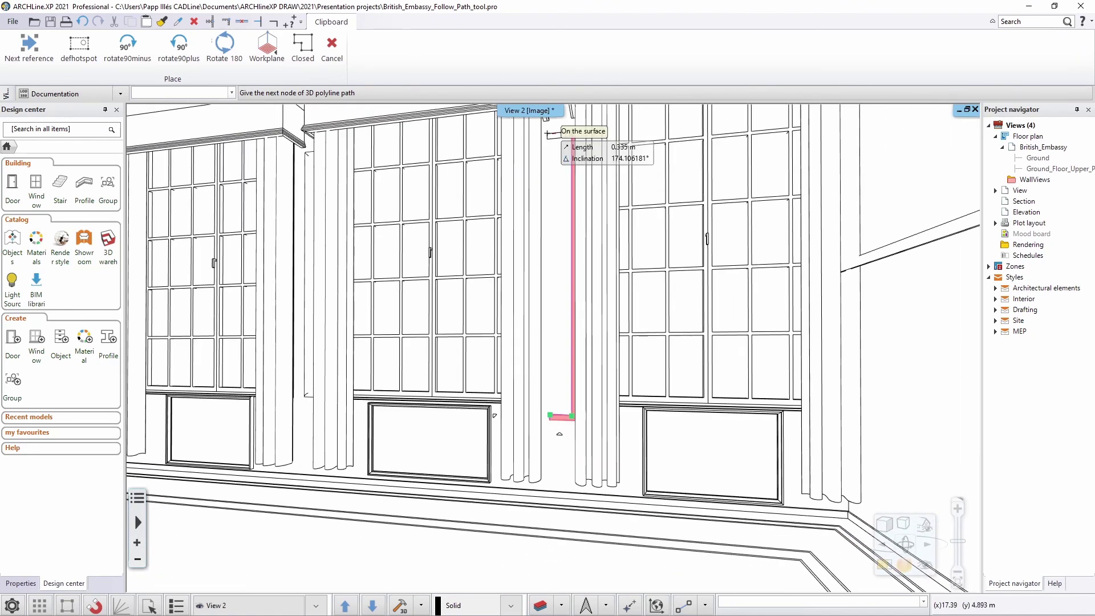
pyautogui.click(551, 417)
pyautogui.scroll(3, 551, 417)
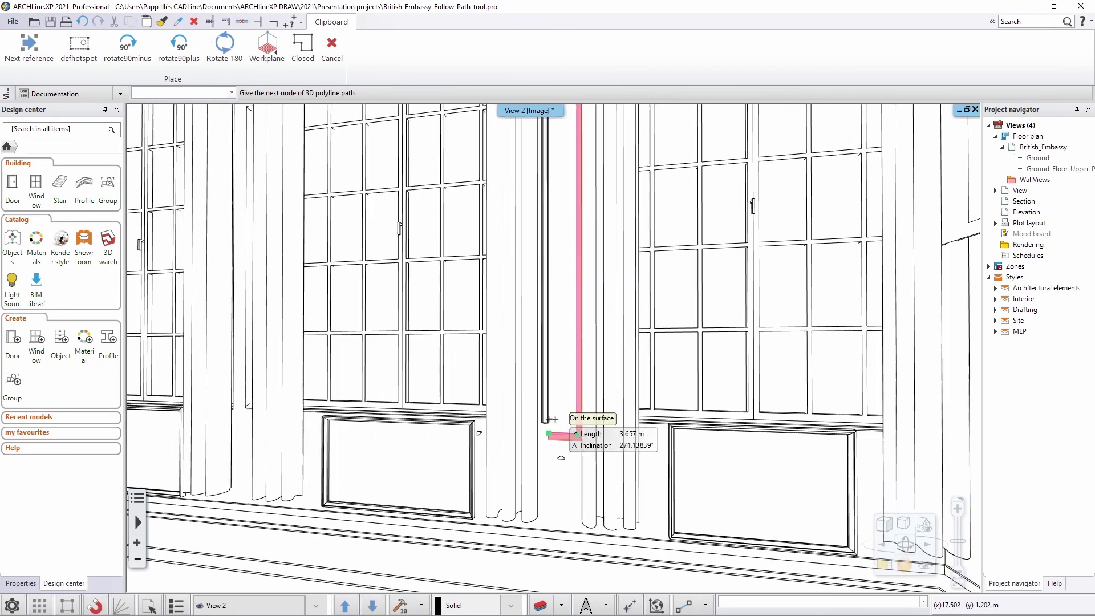
pyautogui.scroll(1, 563, 510)
pyautogui.scroll(1, 567, 564)
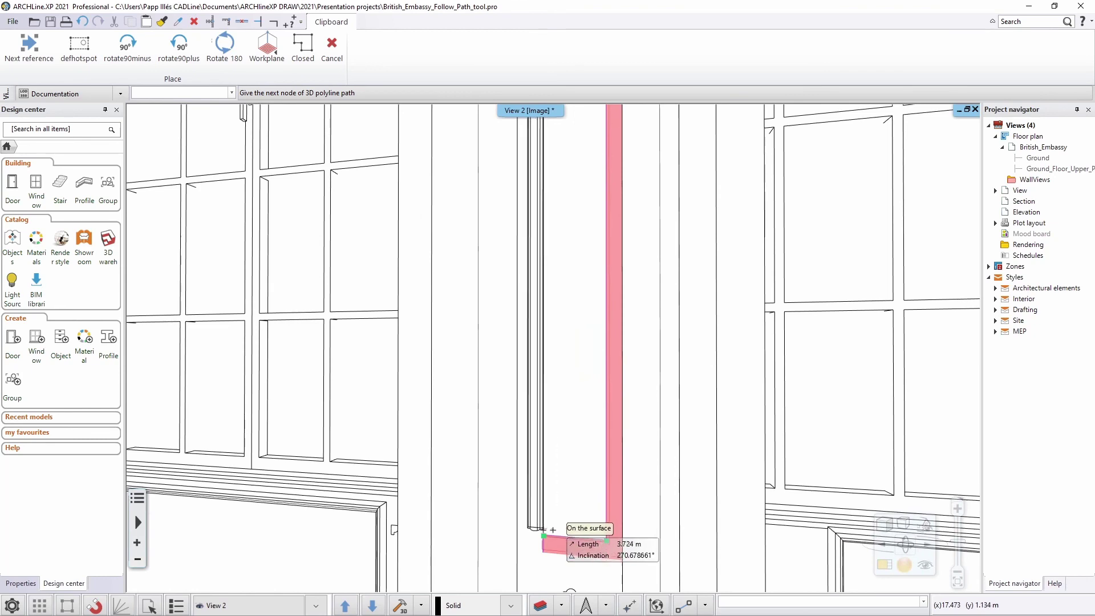
pyautogui.scroll(-1, 546, 534)
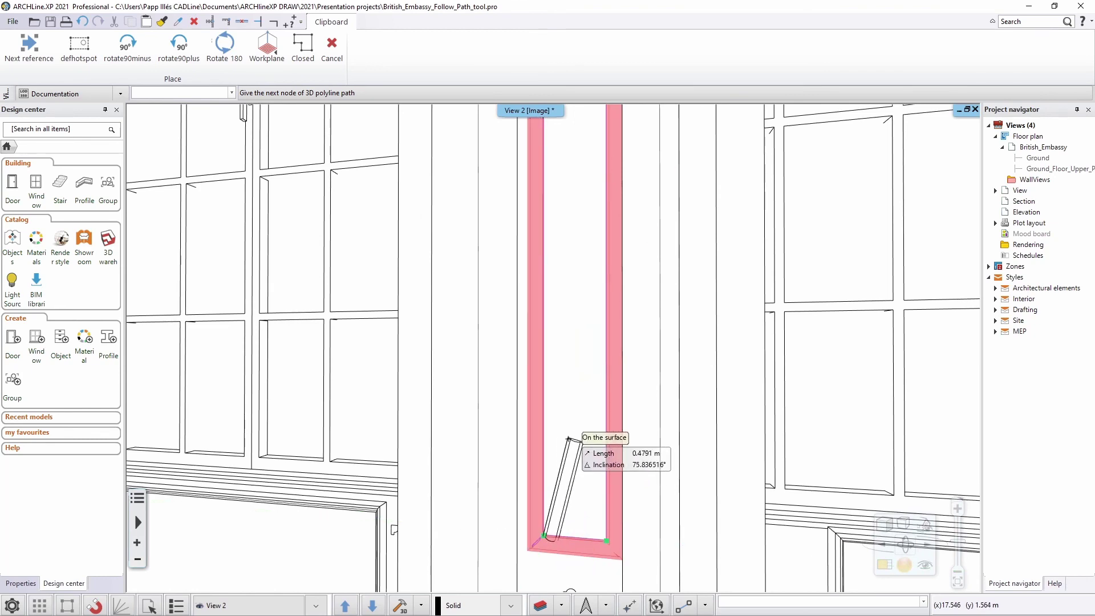
pyautogui.scroll(-2, 568, 399)
pyautogui.scroll(-3, 559, 399)
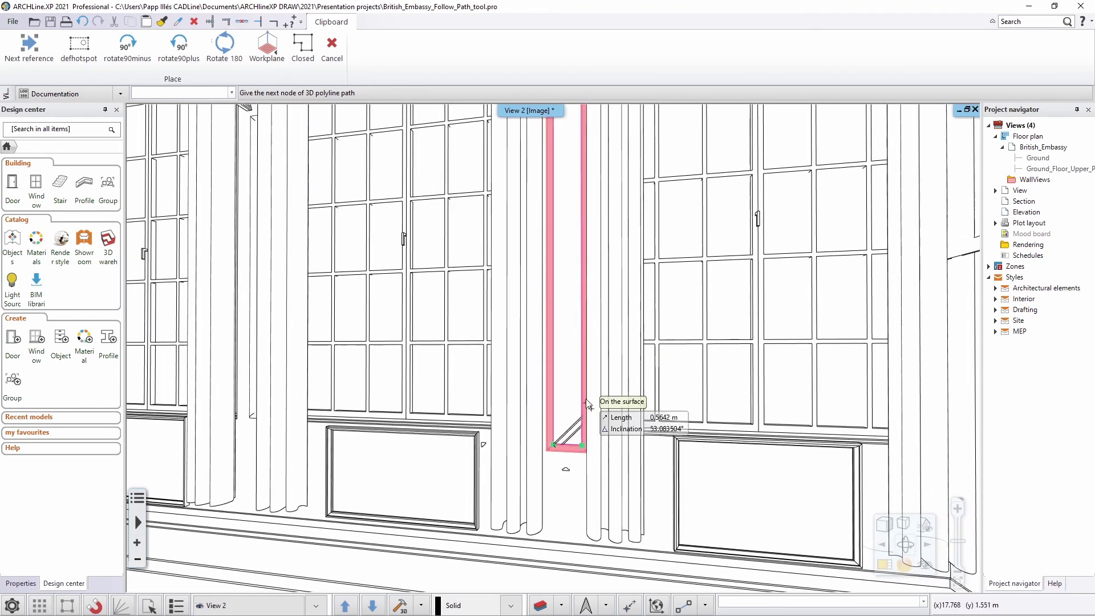
# - Close the path to create the narrow vertical panel moulding and end the 3D polyline
pyautogui.click(571, 344)
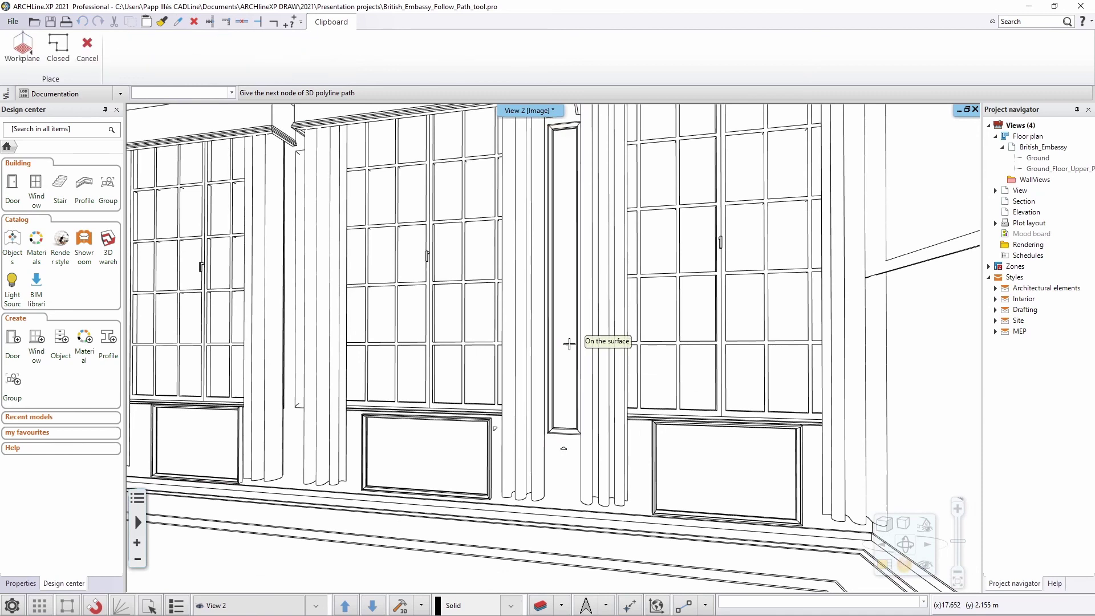
pyautogui.press('Escape')
pyautogui.moveTo(554, 374); pyautogui.dragTo(780, 396, button='middle')
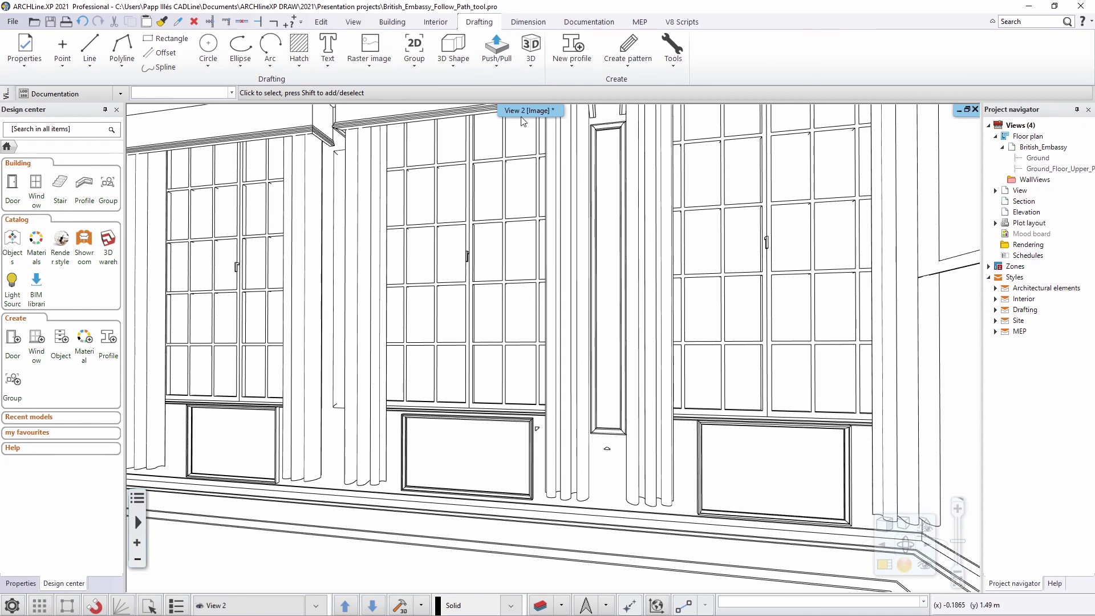
# - Check the Push/Pull sweep options (Follow polyline / Follow edge) twice without choosing one
pyautogui.click(502, 63)
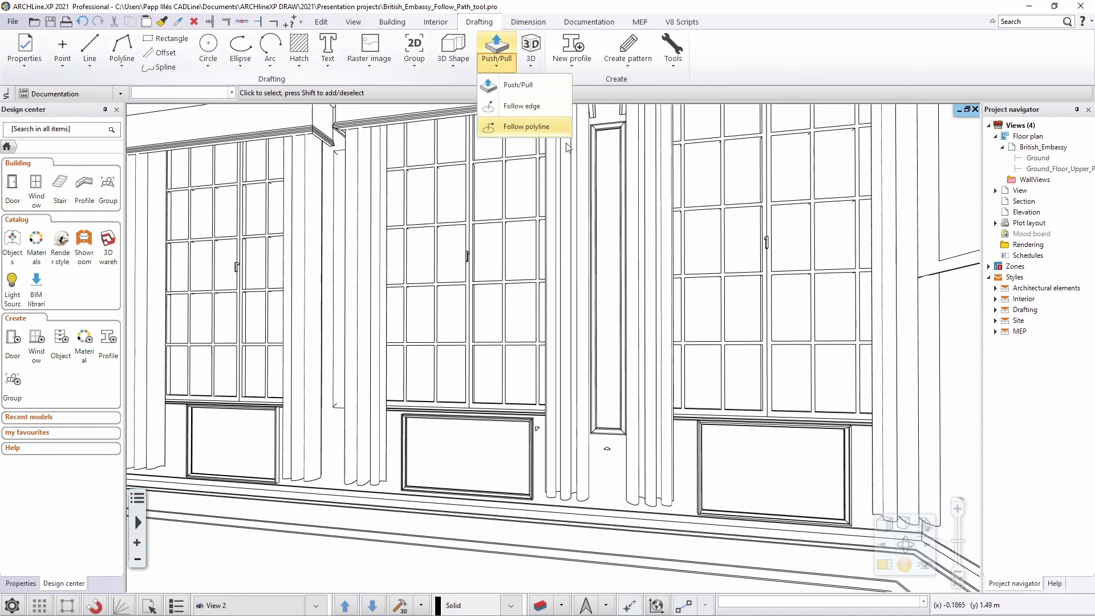
pyautogui.click(622, 234)
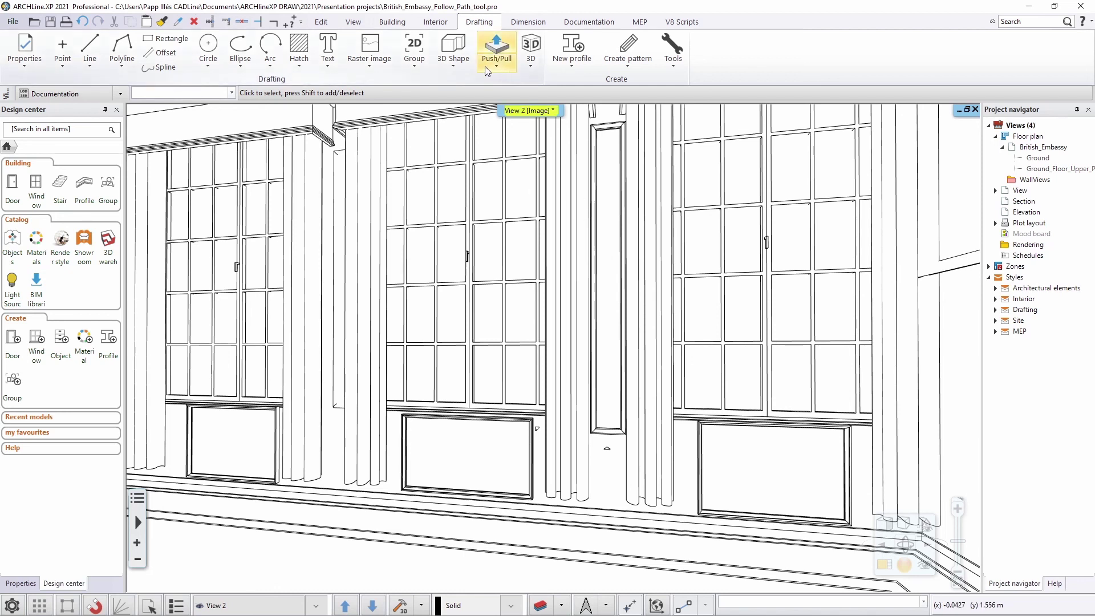
pyautogui.click(496, 54)
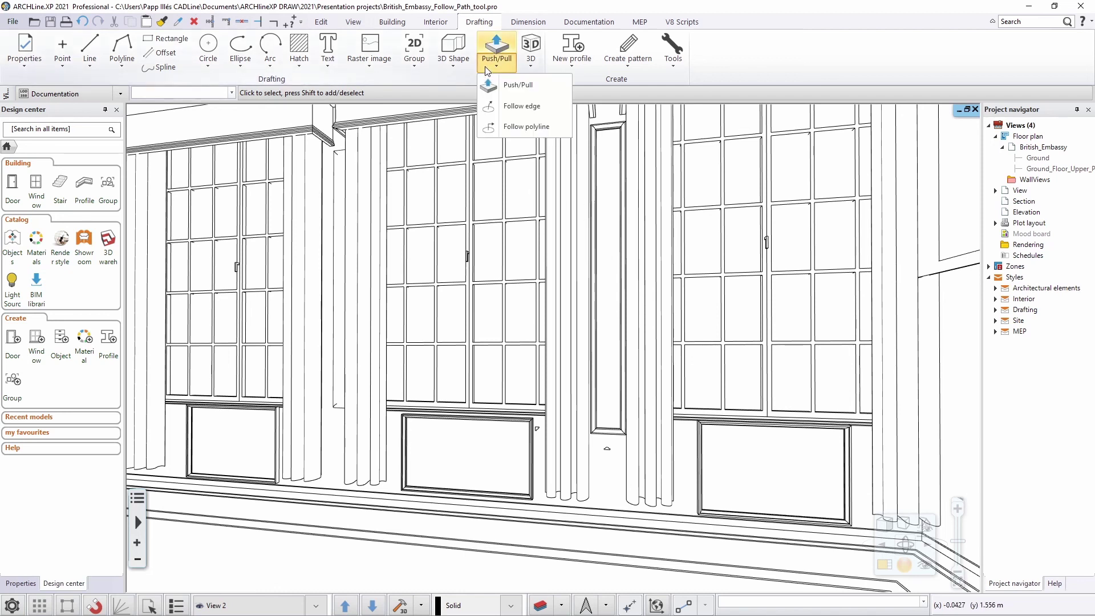
pyautogui.click(631, 293)
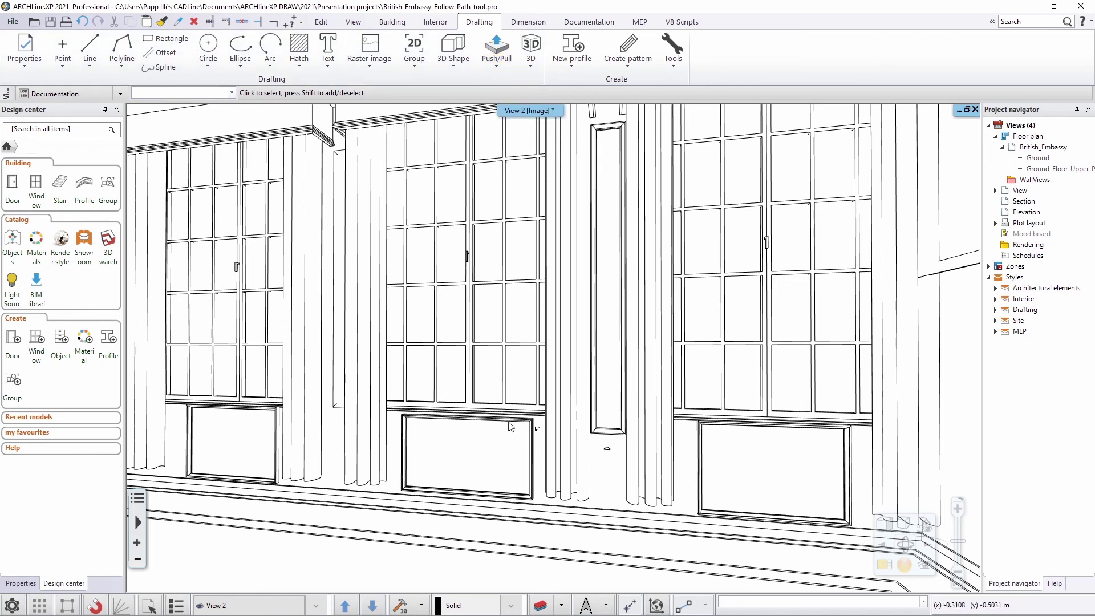